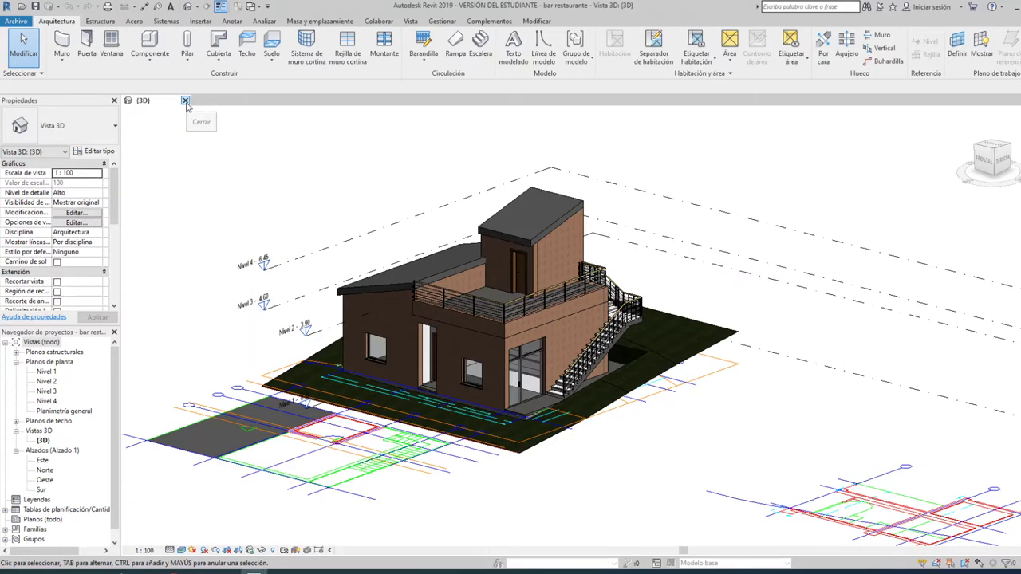
Step: Close the bar restaurante {3D} view tab to return to the Recent Files screen
click(185, 101)
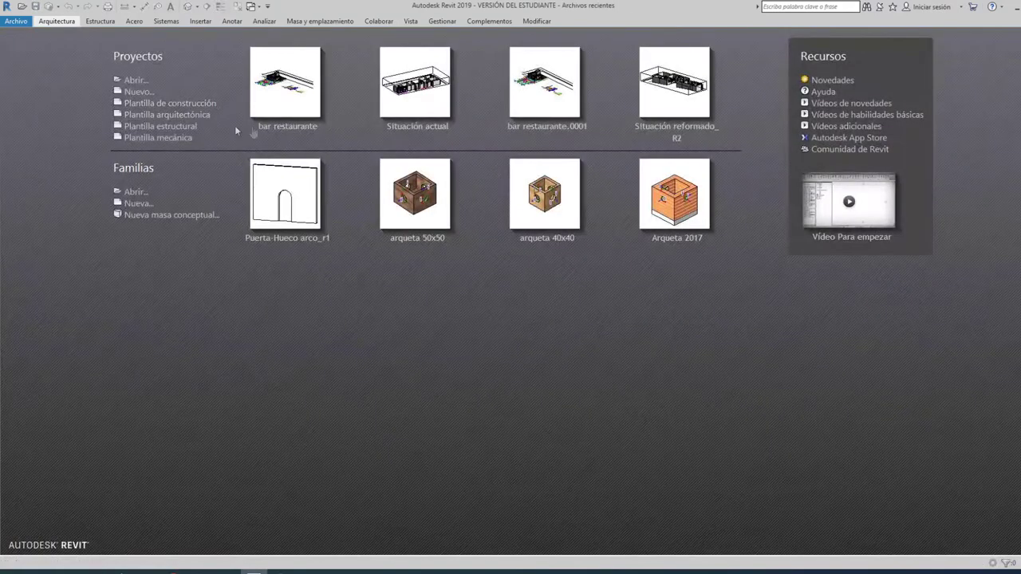
Step: Create a new project (Proyecto3) from Plantilla mecánica, opening the 1 - Mecánica plan
click(164, 142)
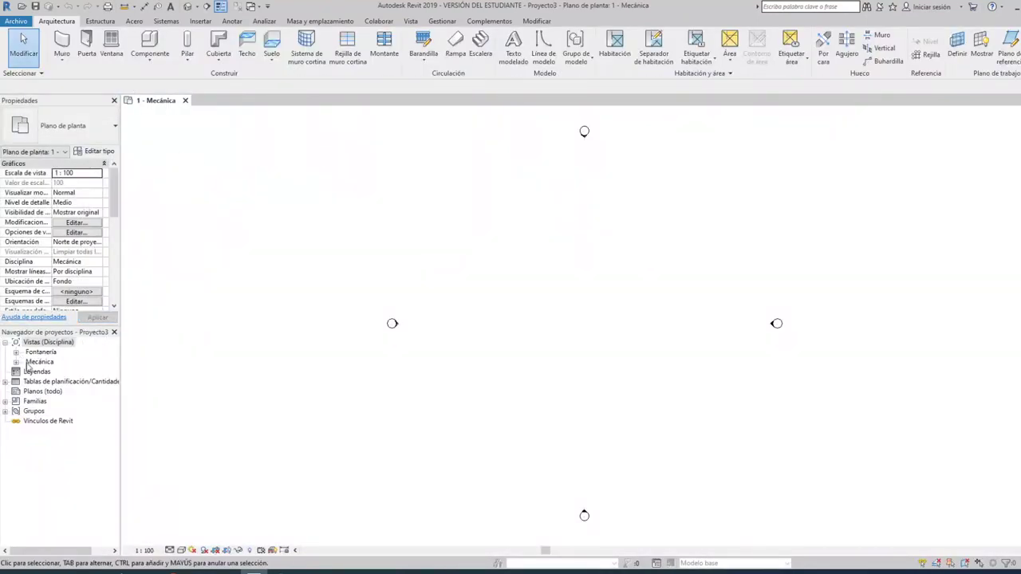
Step: Expand Fontanería's floor plan, 3D and elevation views, collapse Mecánica, and switch to Gestionar
click(16, 362)
click(16, 352)
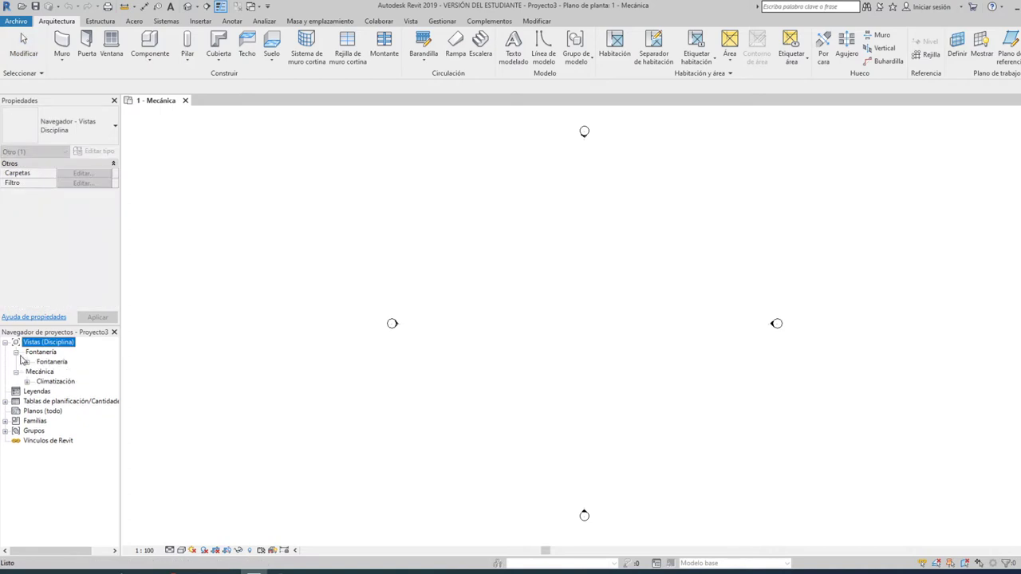
click(16, 372)
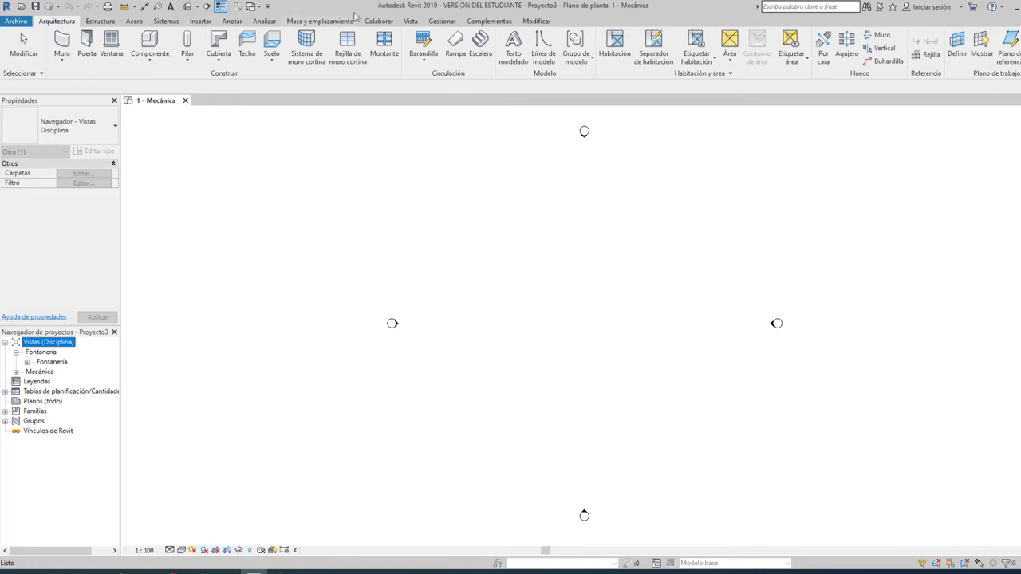
click(28, 362)
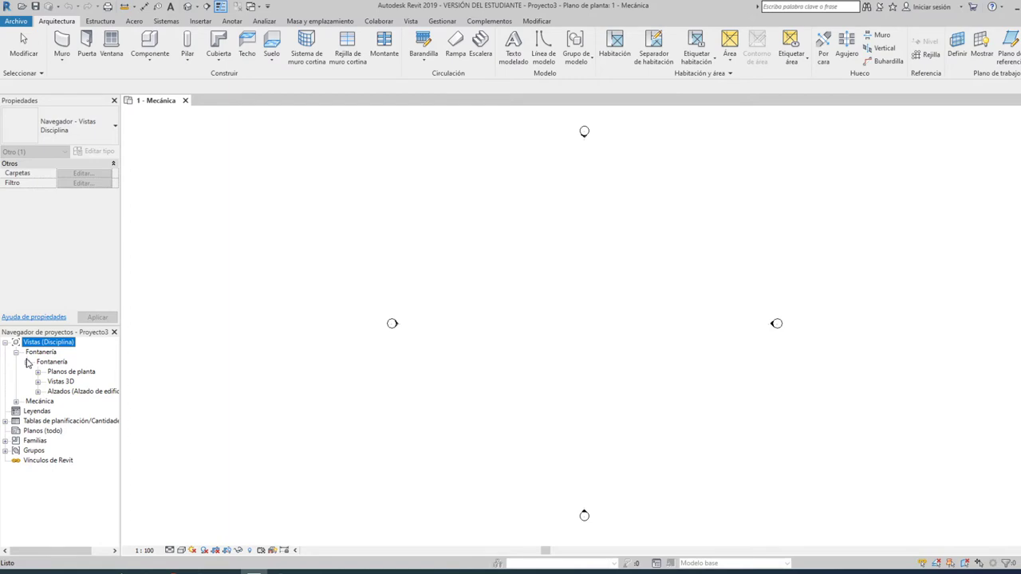
click(439, 21)
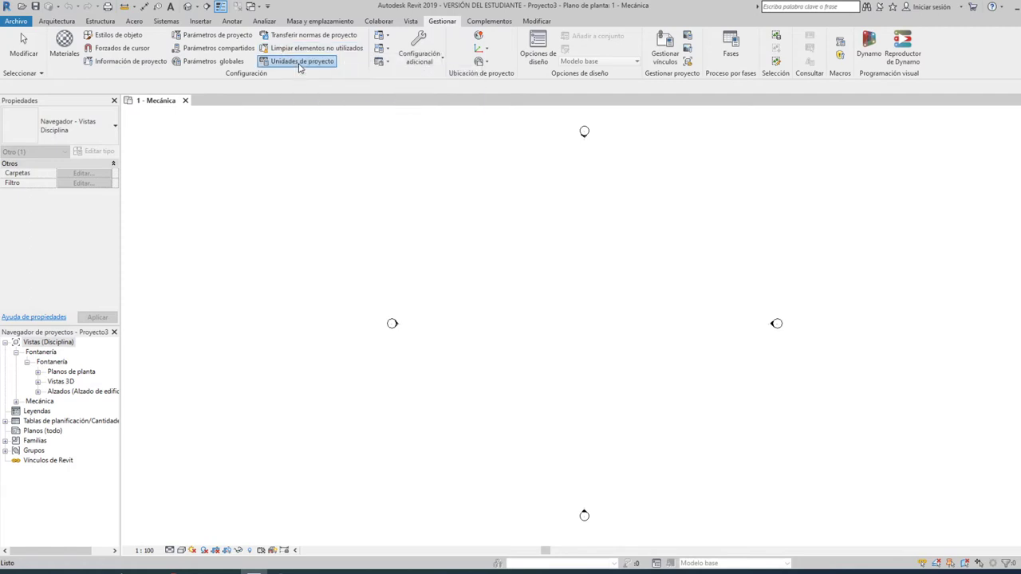
Step: Set the project length unit to metres rounded to one decimal place
click(299, 64)
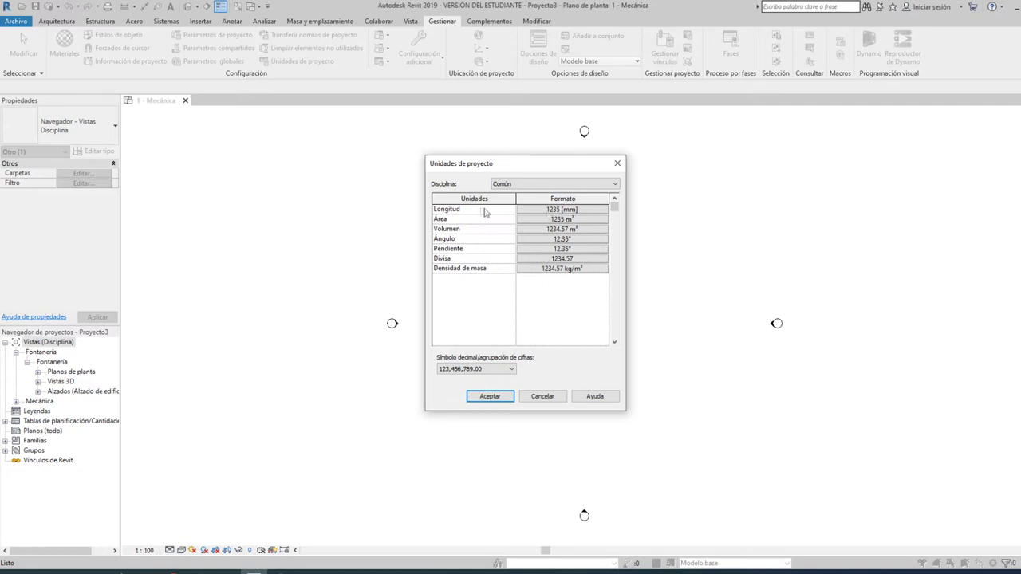
click(579, 209)
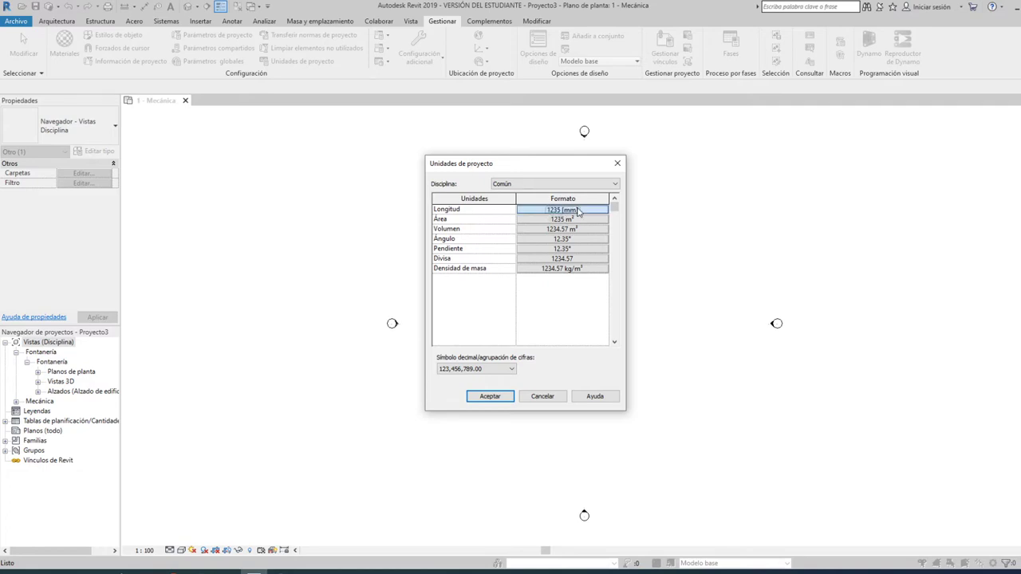
click(591, 229)
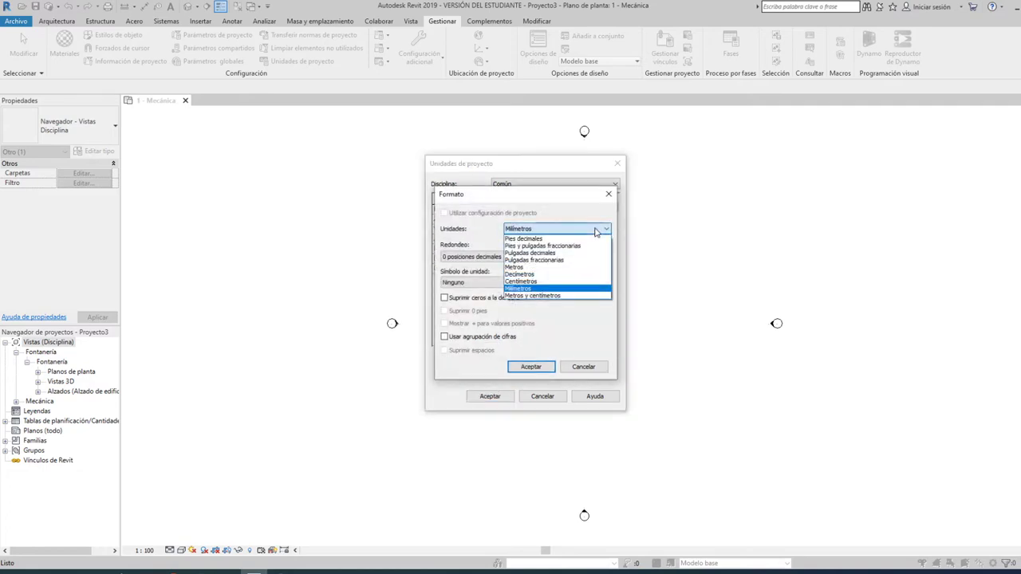
click(521, 270)
click(478, 256)
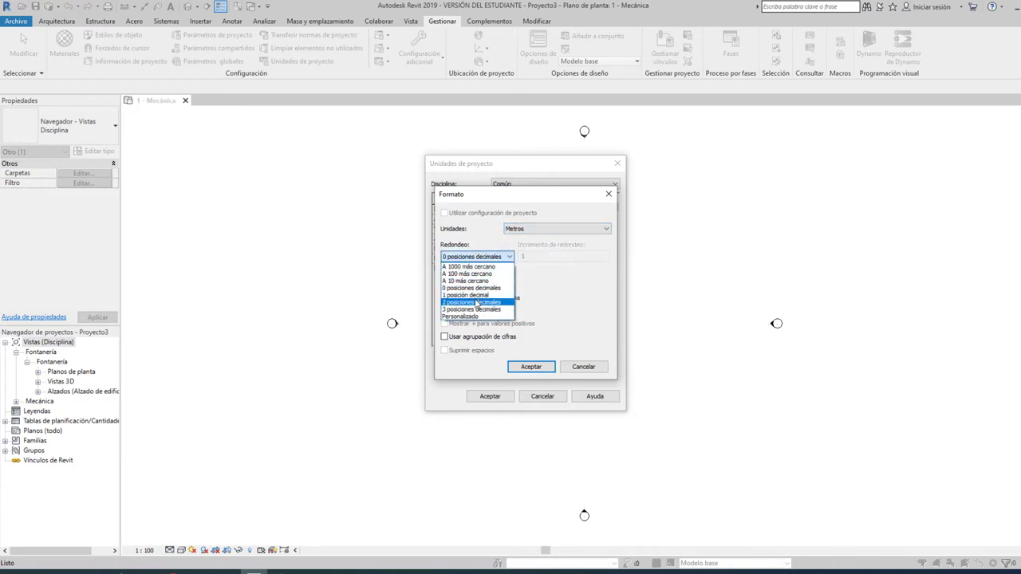
click(471, 295)
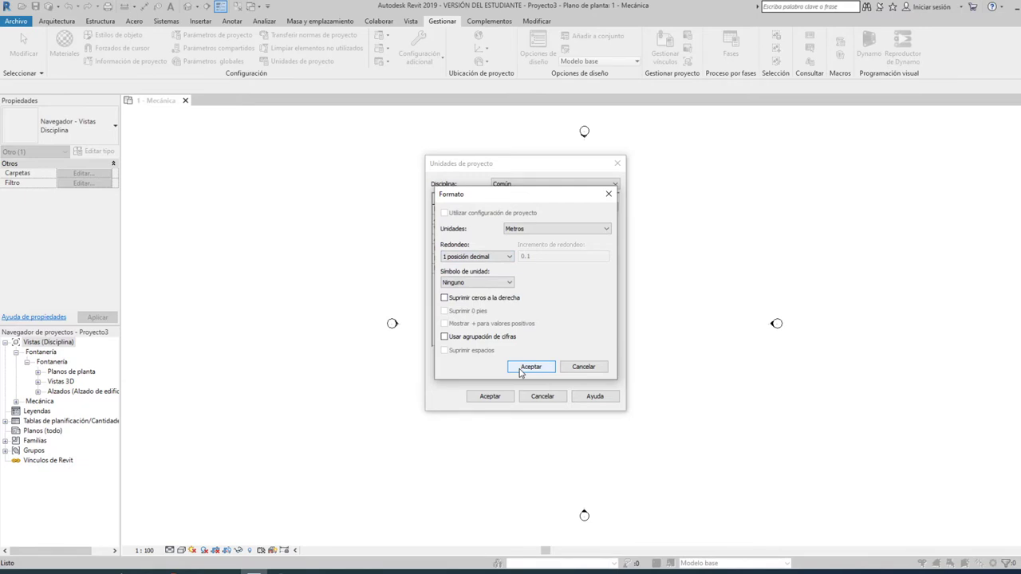
click(520, 368)
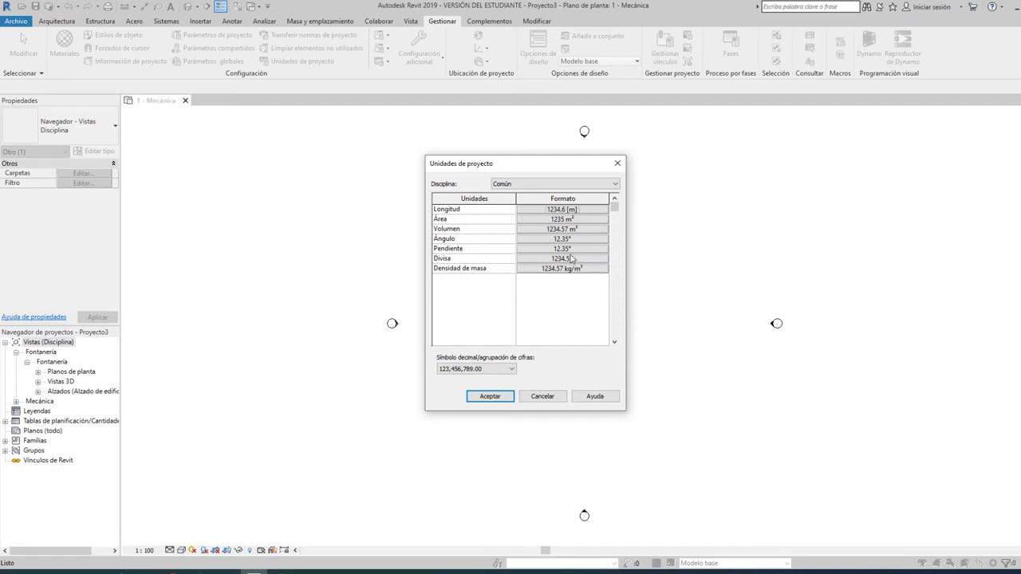
Step: Review Fontanería units, keep density in kg/m³, and accept the project units
click(615, 186)
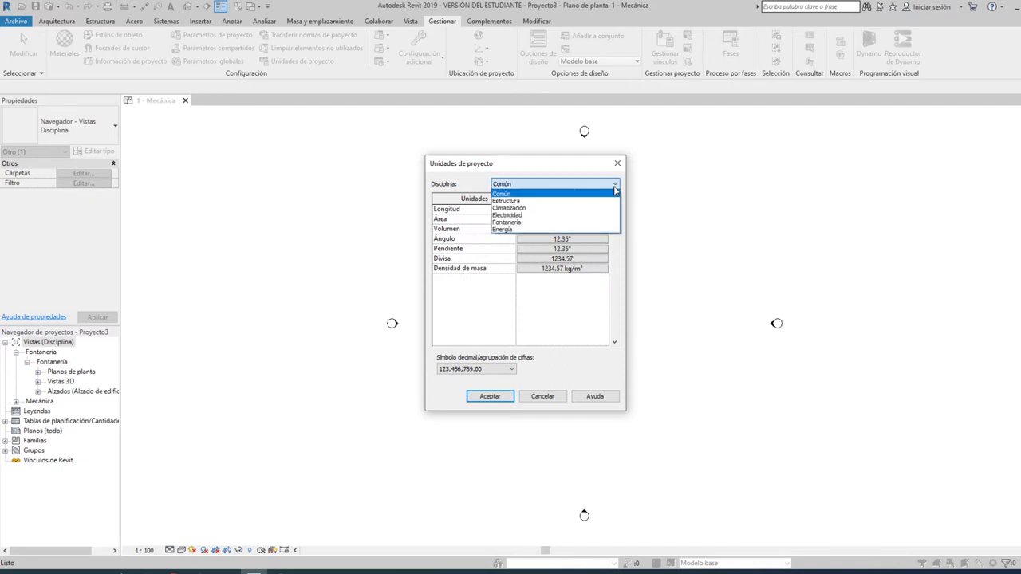
click(526, 224)
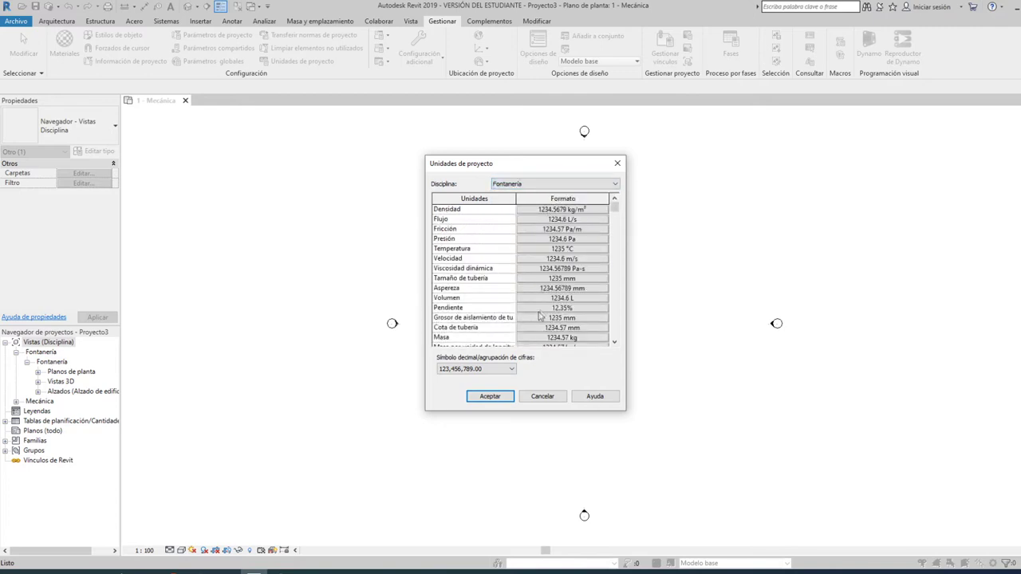
click(562, 211)
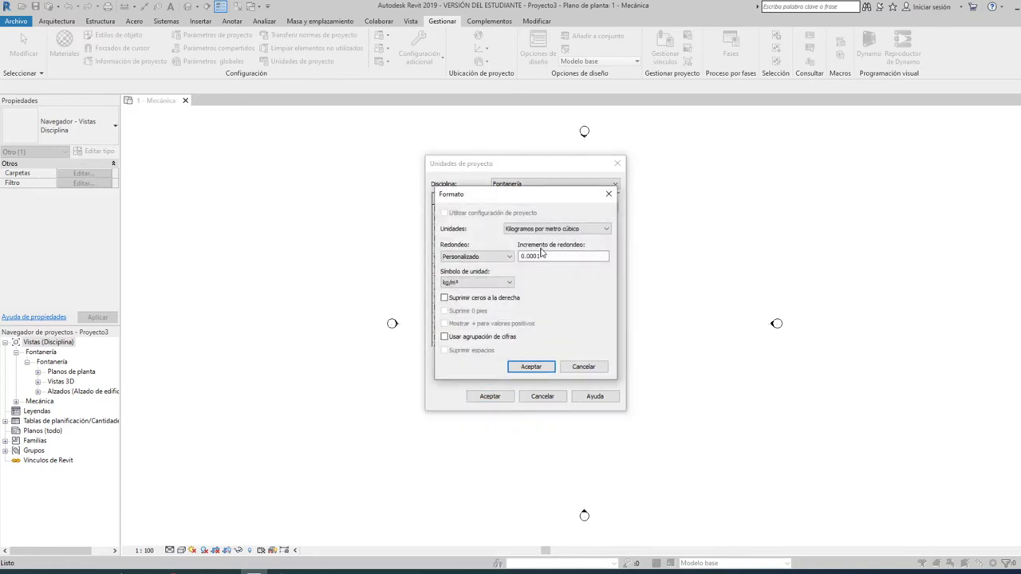
click(558, 231)
click(558, 231)
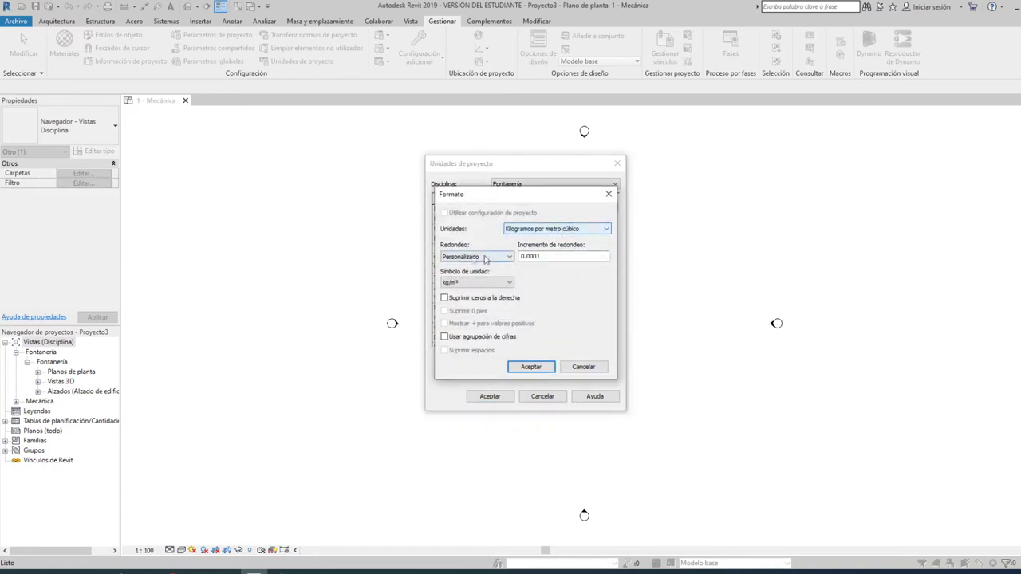
click(526, 370)
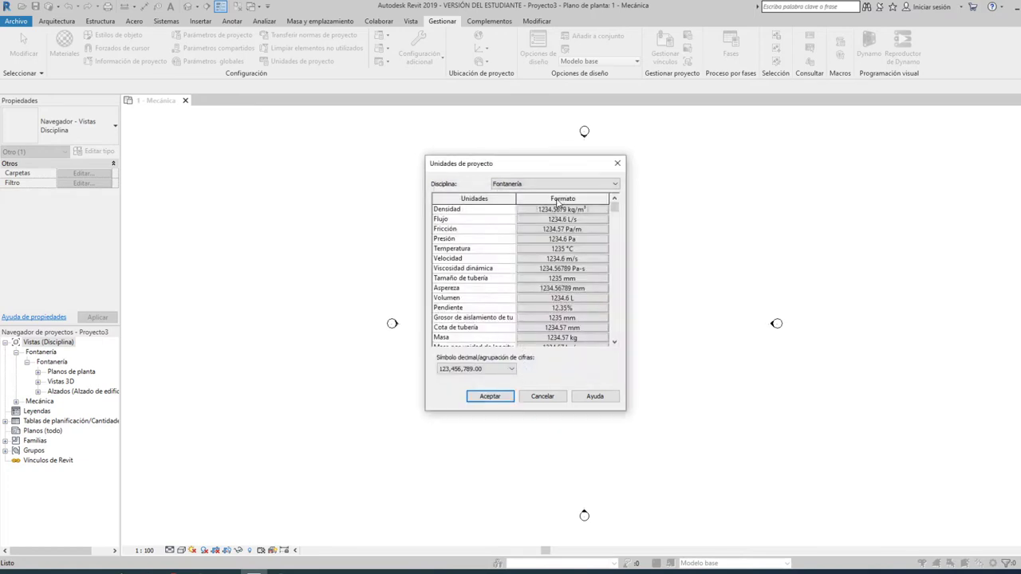
click(501, 400)
Step: Apply the unit changes and open Configuración mecánica, viewing the hidden line settings
click(501, 398)
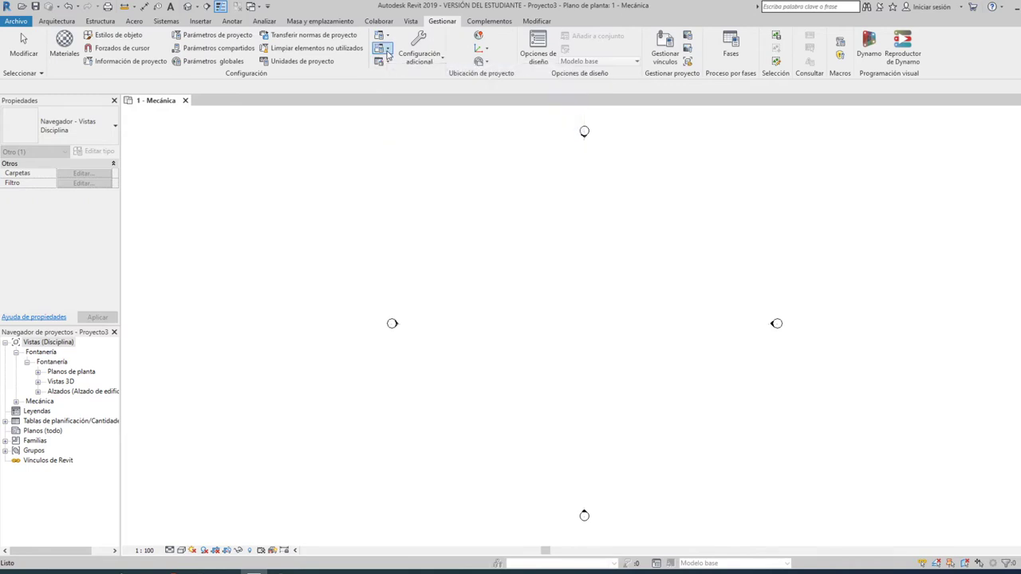
click(388, 49)
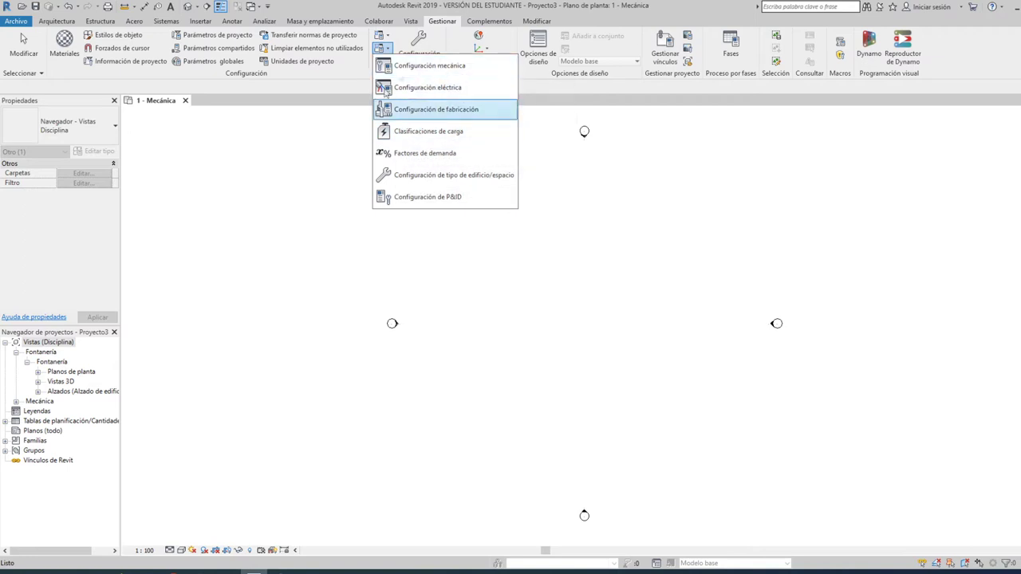
click(419, 67)
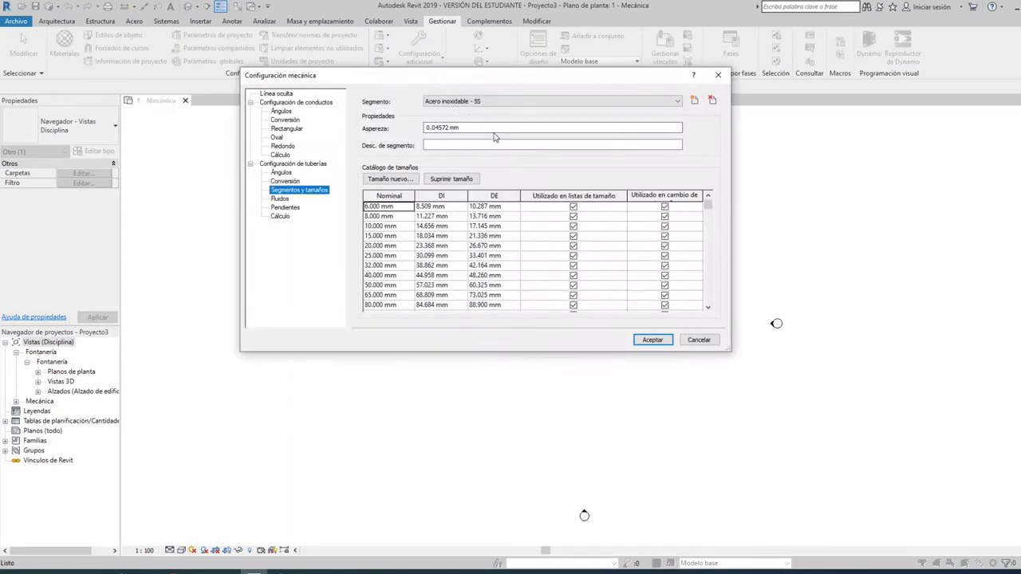
click(280, 105)
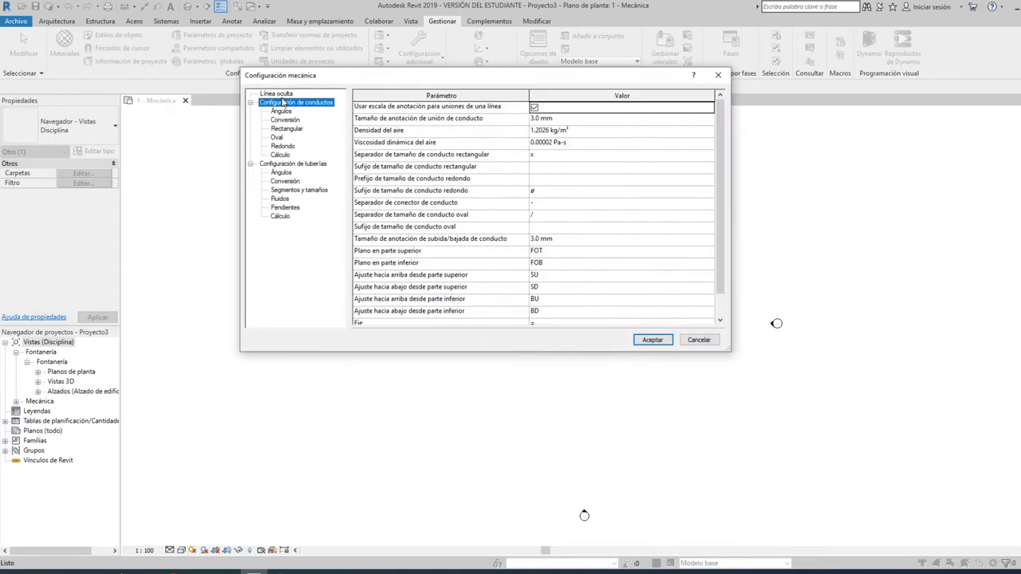
click(281, 94)
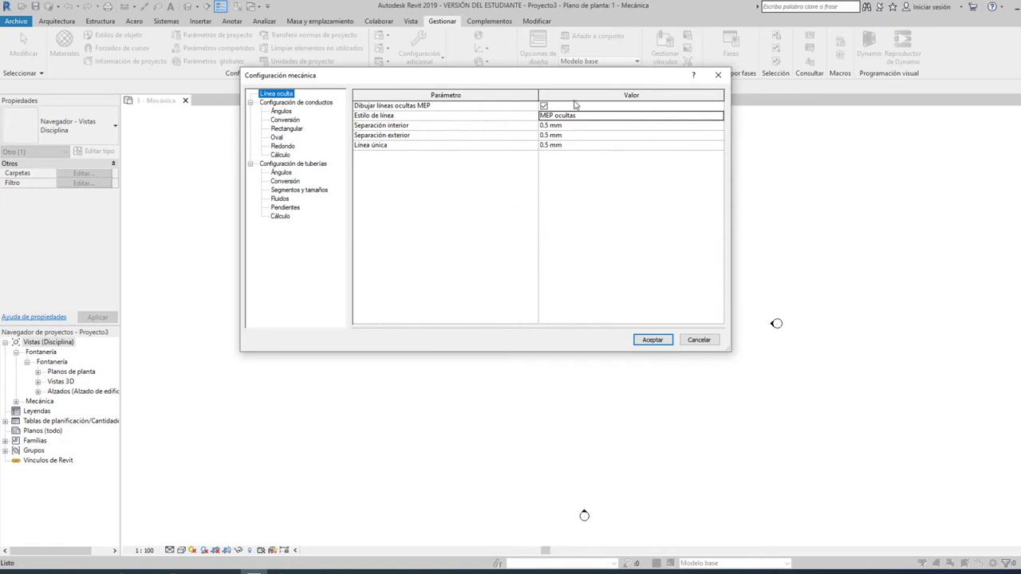
drag(568, 79, 672, 174)
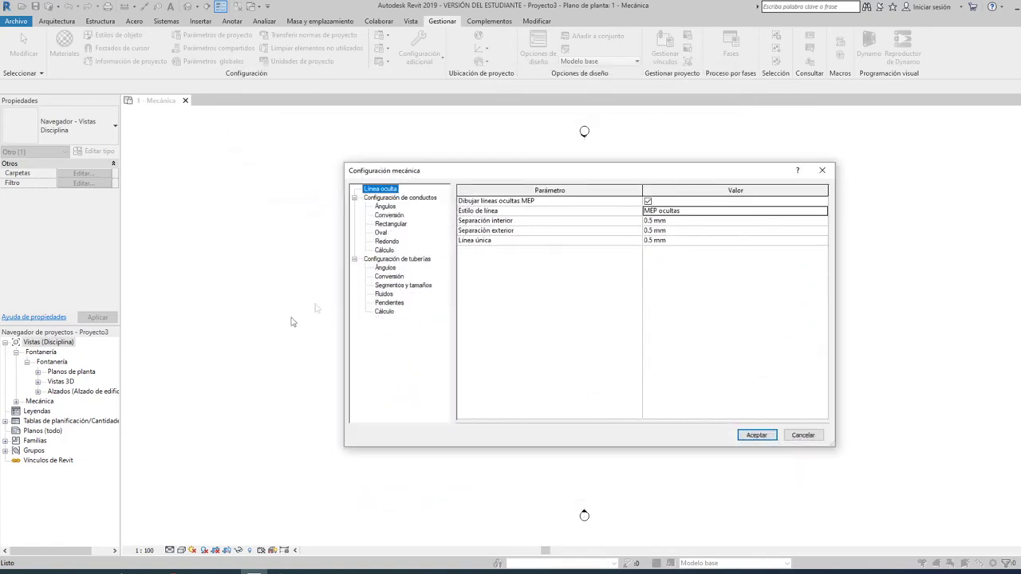
Step: Browse the duct angle, conversion, size and calculation pages, ending on Configuración de tuberías
click(390, 199)
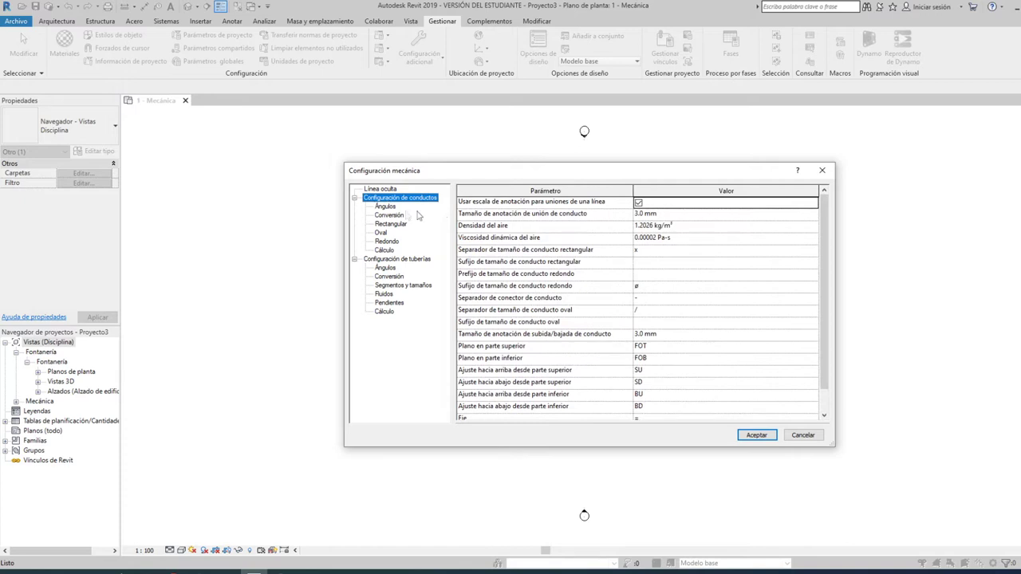
click(386, 207)
click(390, 216)
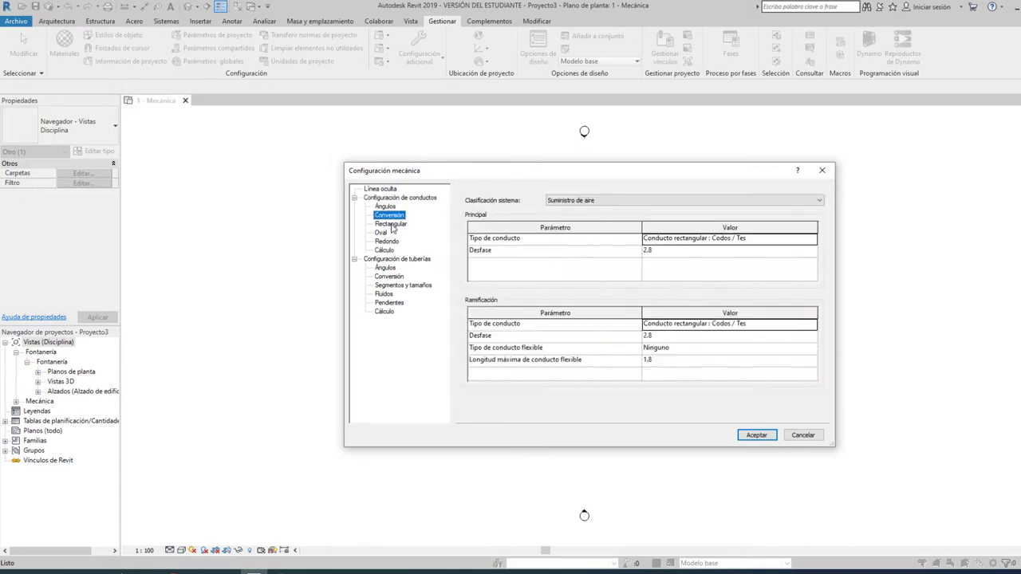
click(391, 224)
click(381, 233)
click(386, 241)
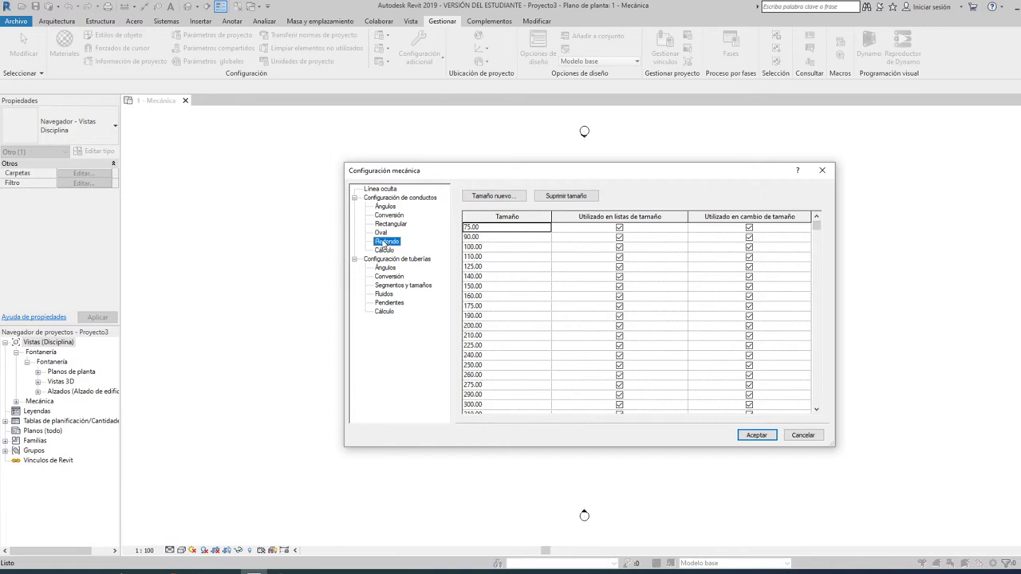
click(383, 249)
click(381, 233)
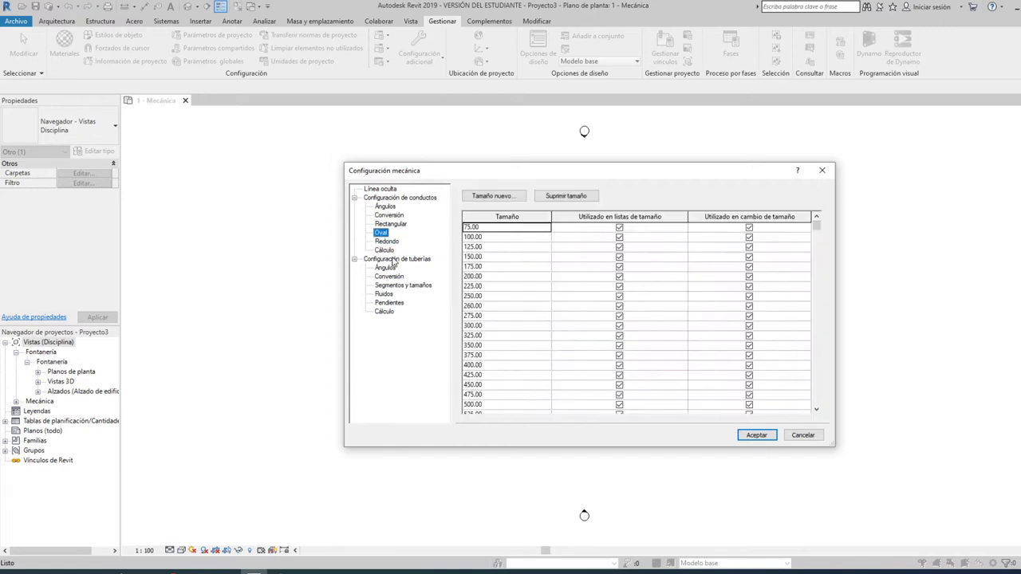
click(393, 260)
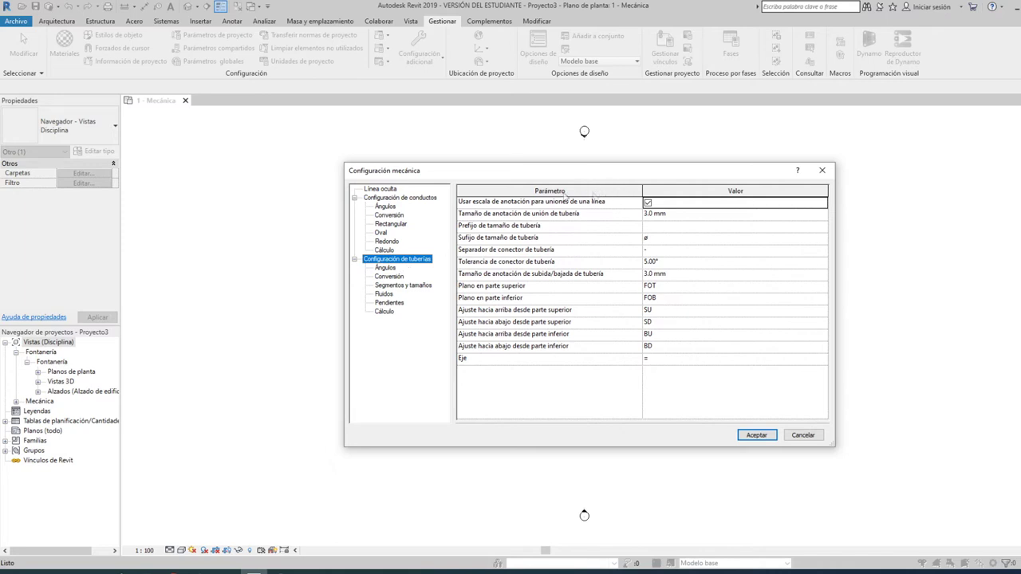
Step: Keep pipe joins at any angle and select Agua fría sanitaria in pipe conversion
click(387, 268)
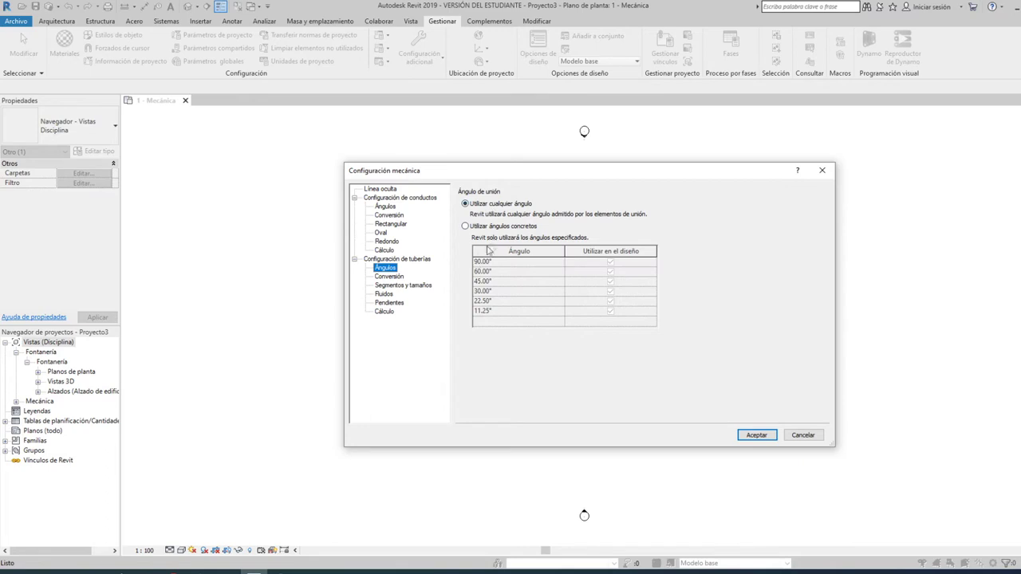
click(473, 227)
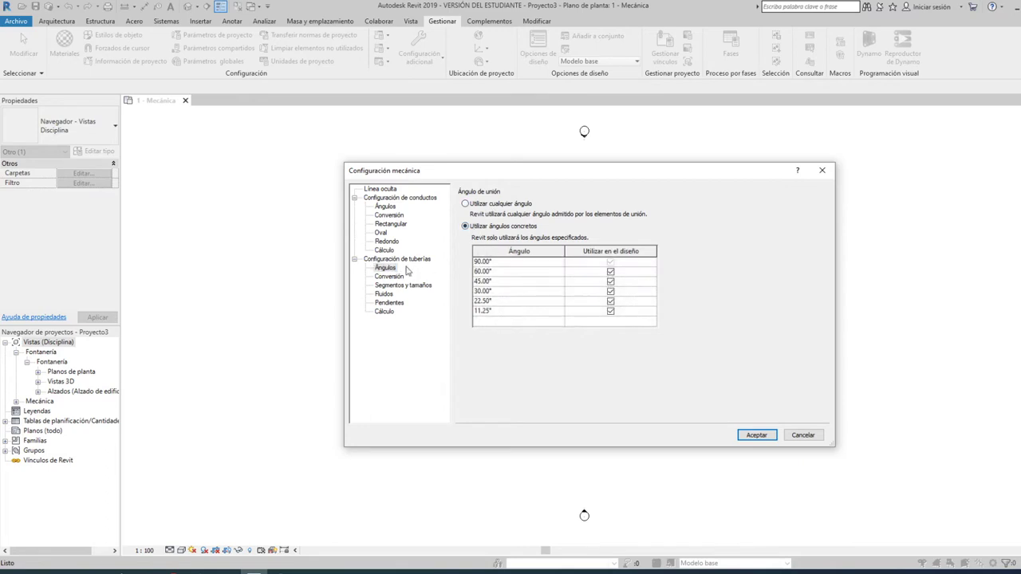
click(479, 205)
click(401, 276)
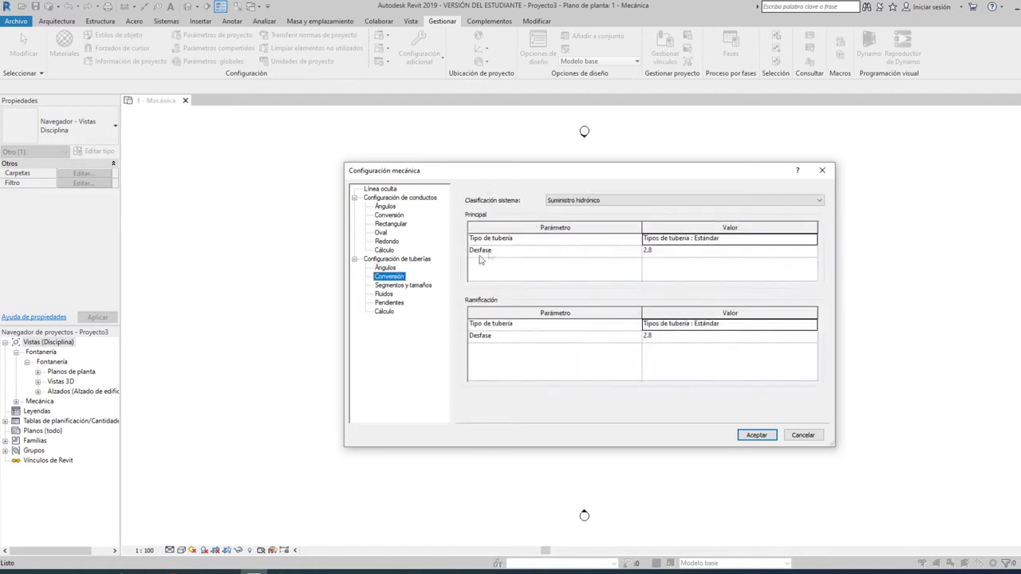
click(586, 201)
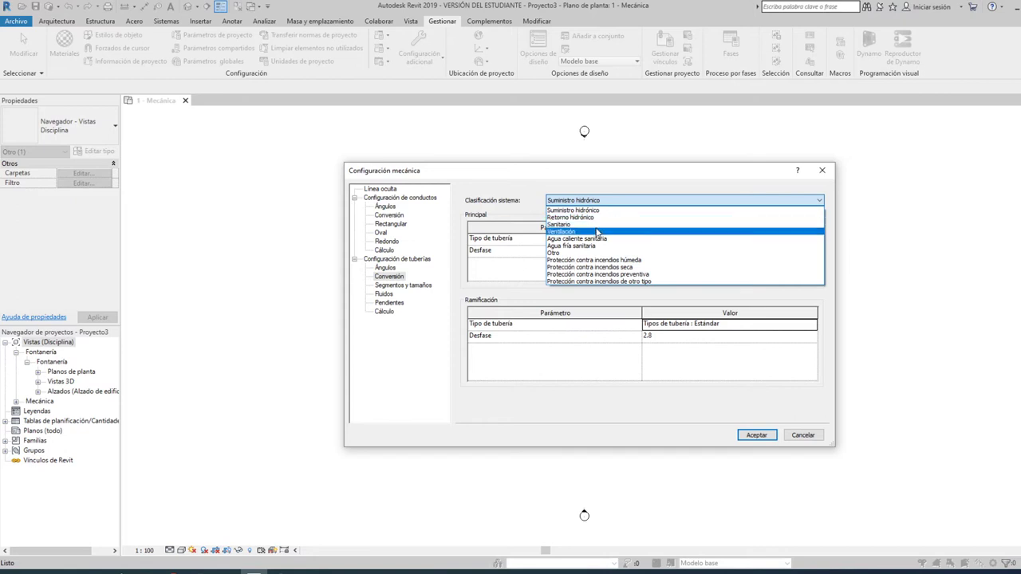
click(595, 227)
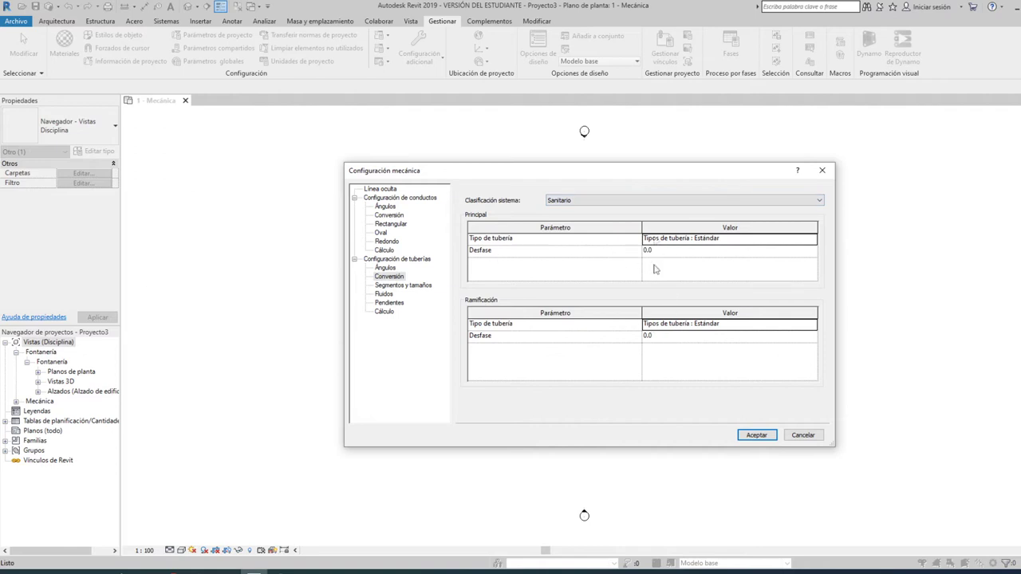
click(606, 202)
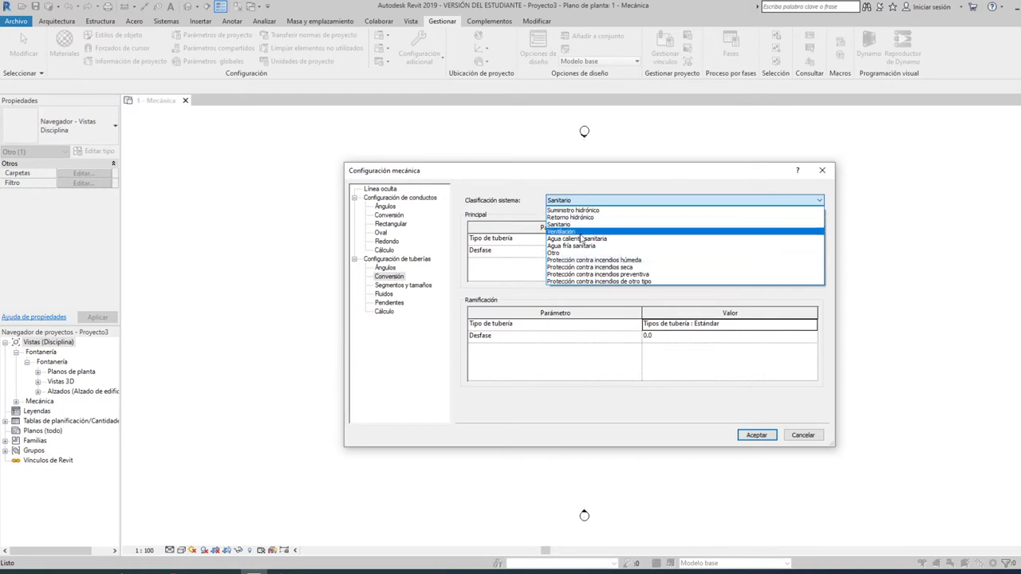
click(580, 240)
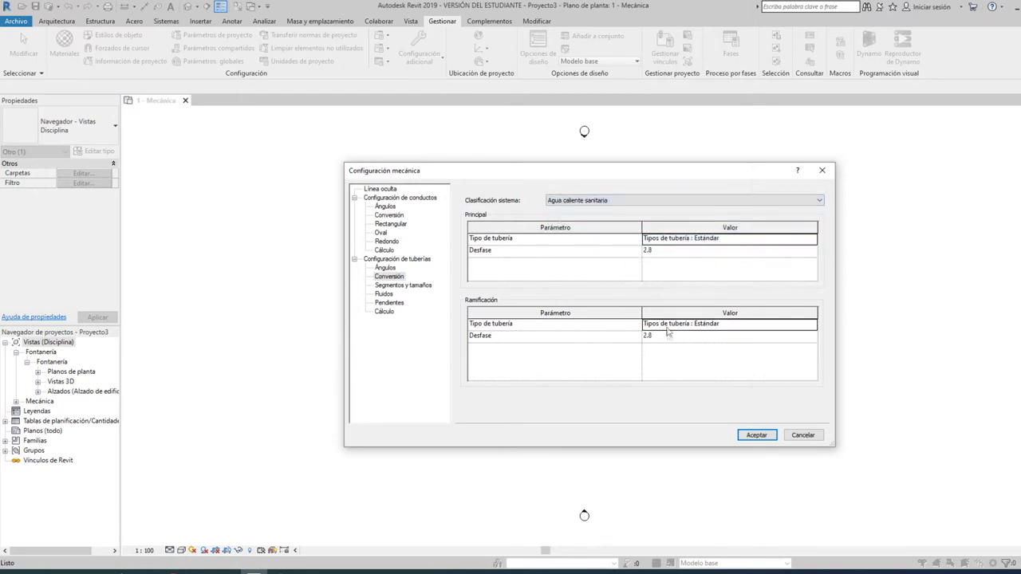
click(617, 203)
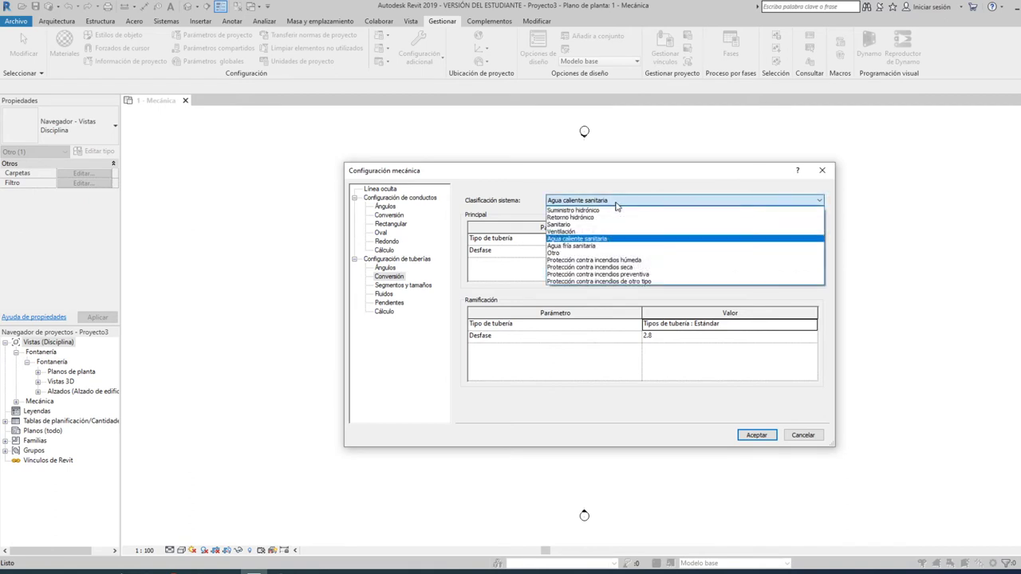
click(604, 248)
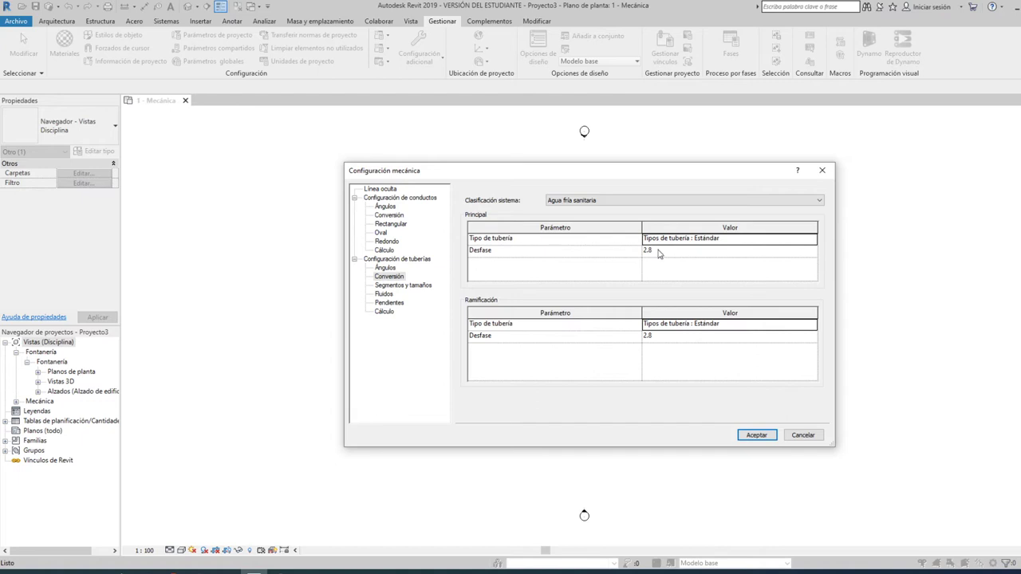
Step: Set both main and branch offsets to 2.9 and accept the mechanical settings
click(658, 251)
click(652, 335)
click(653, 335)
text(2.9)
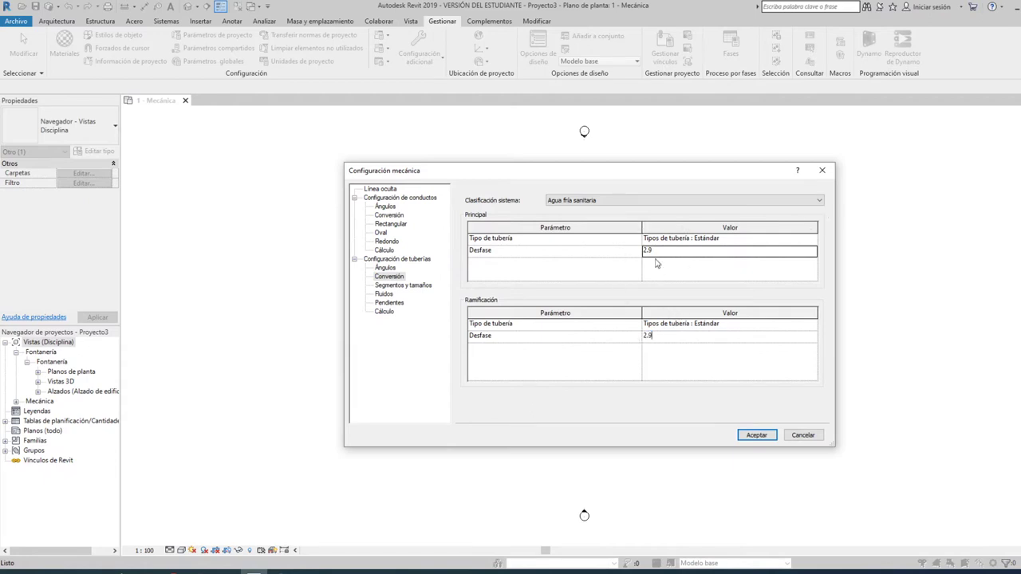
click(766, 437)
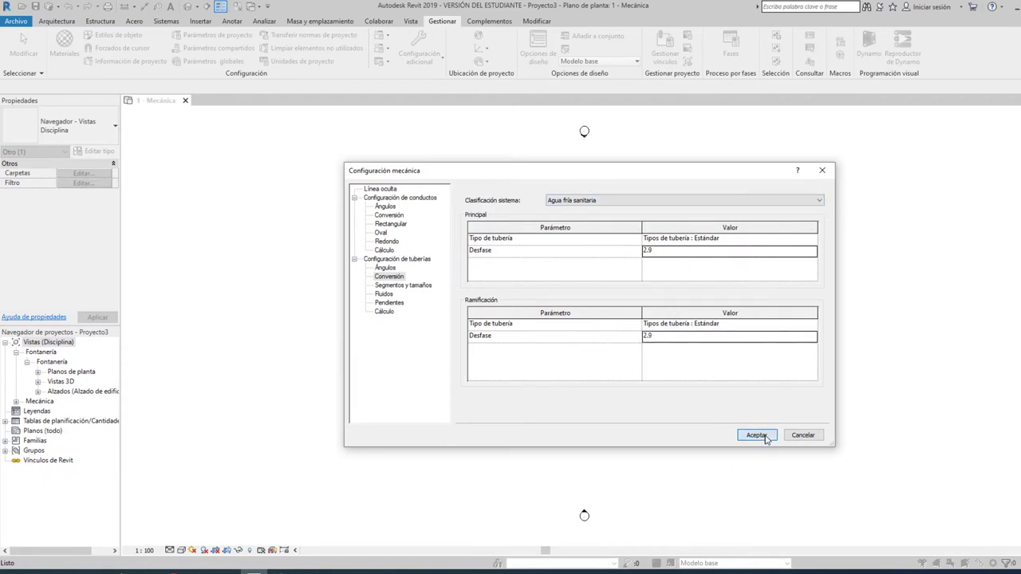
click(756, 436)
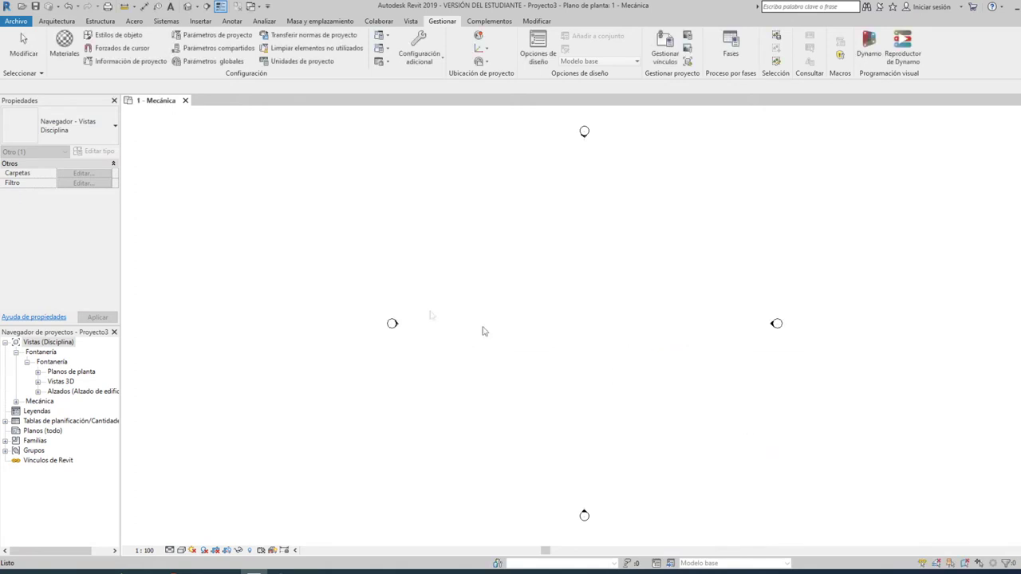
click(384, 48)
click(422, 87)
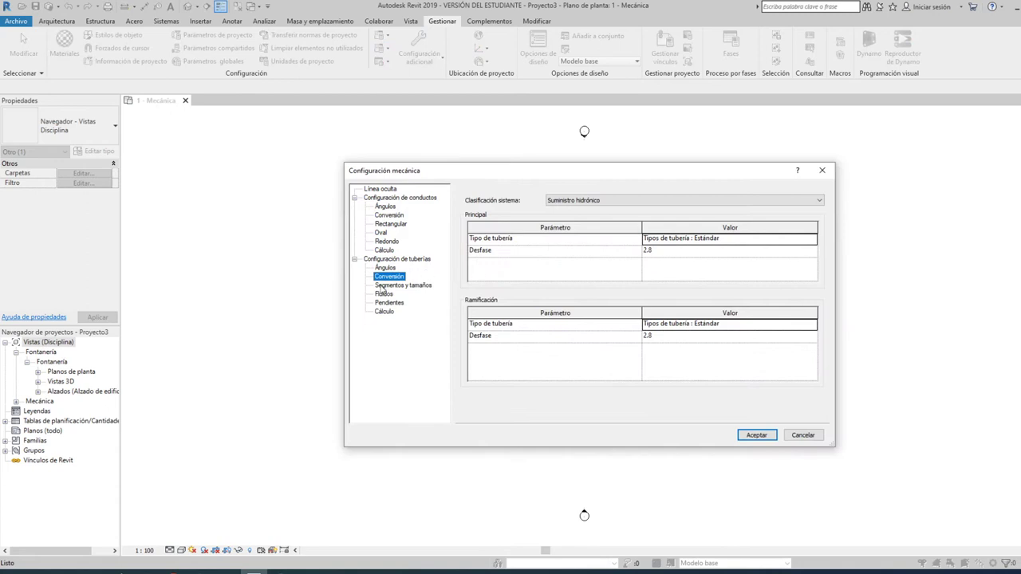
click(382, 285)
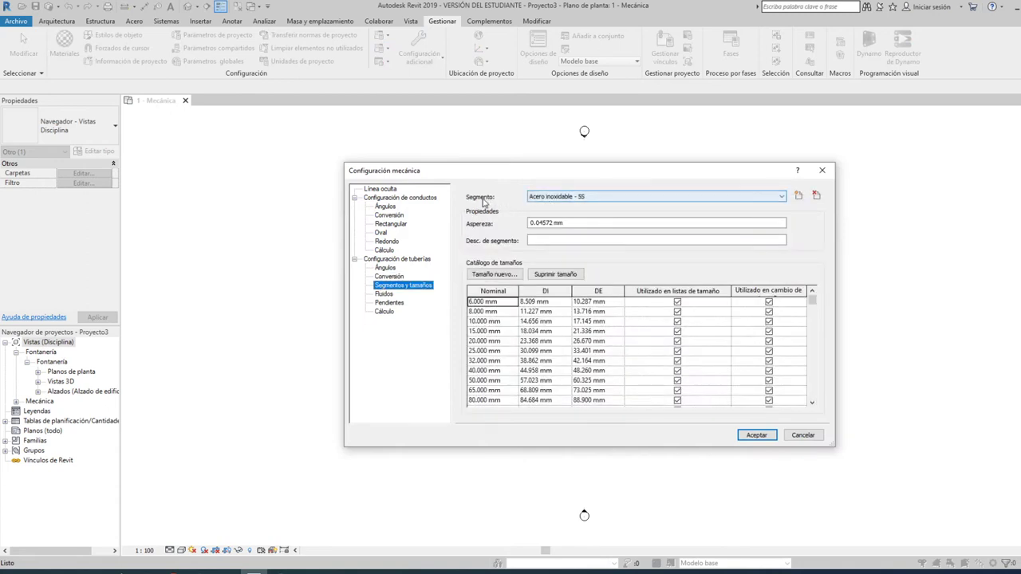
click(586, 196)
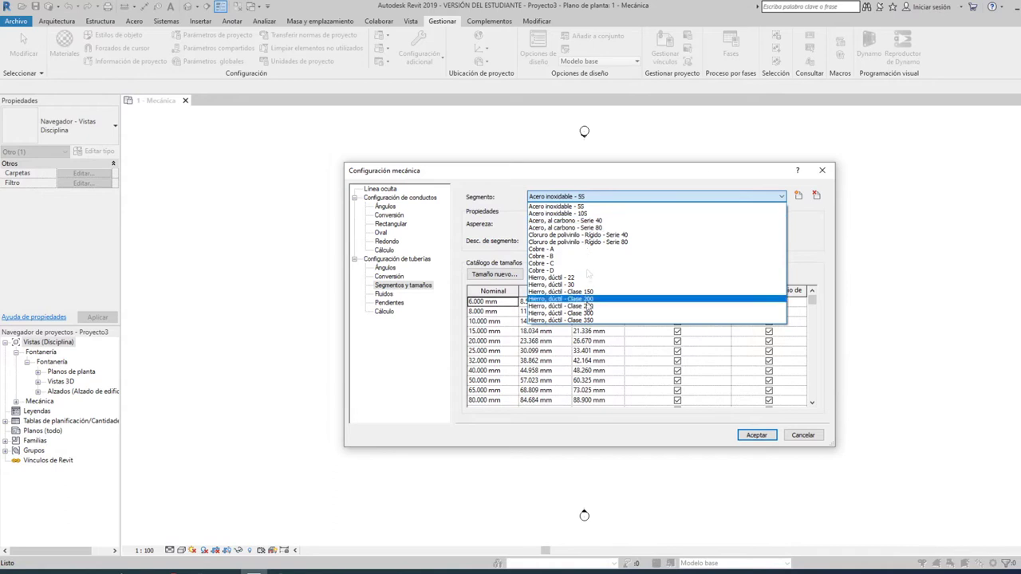
click(509, 166)
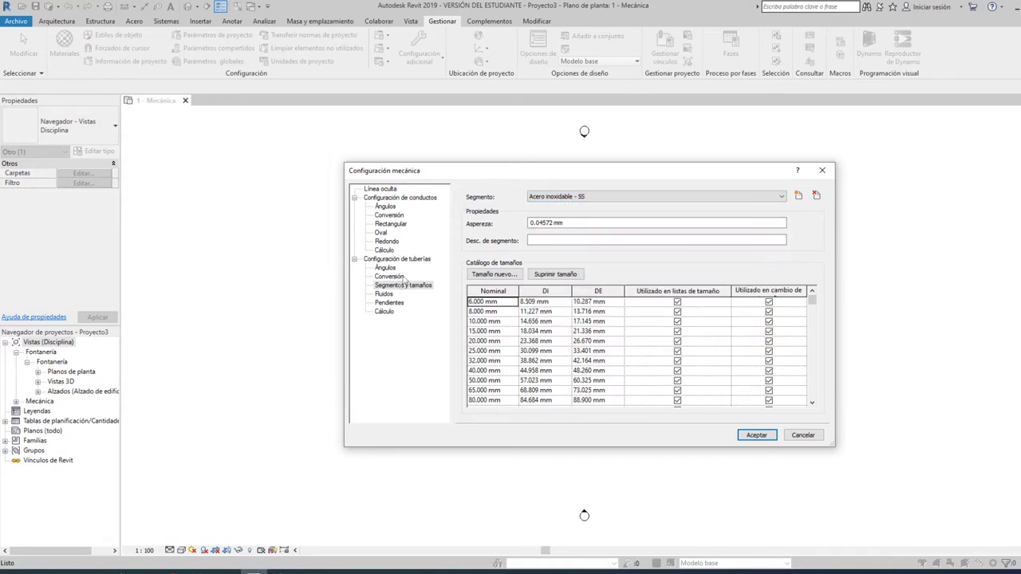
click(384, 294)
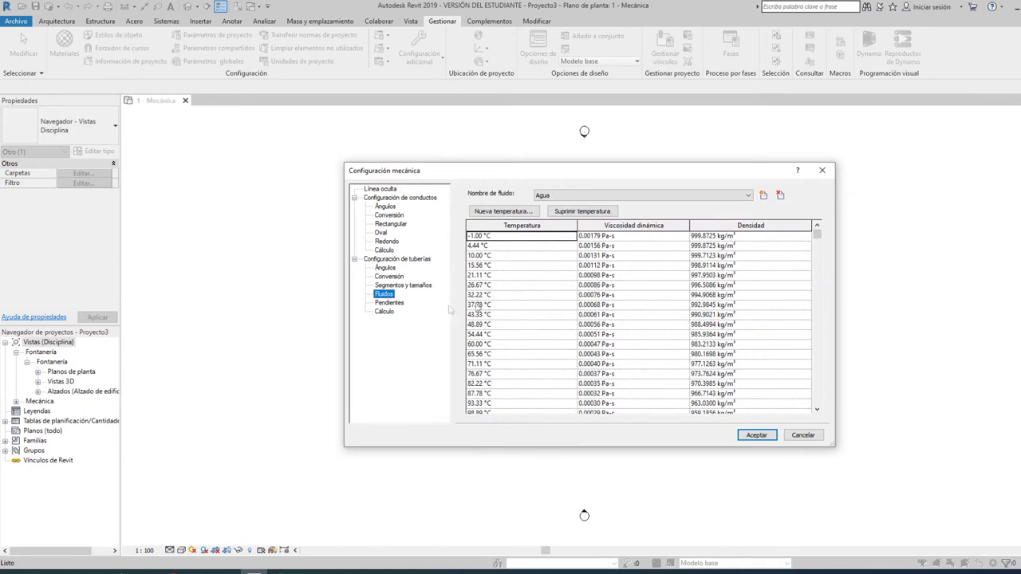
click(389, 303)
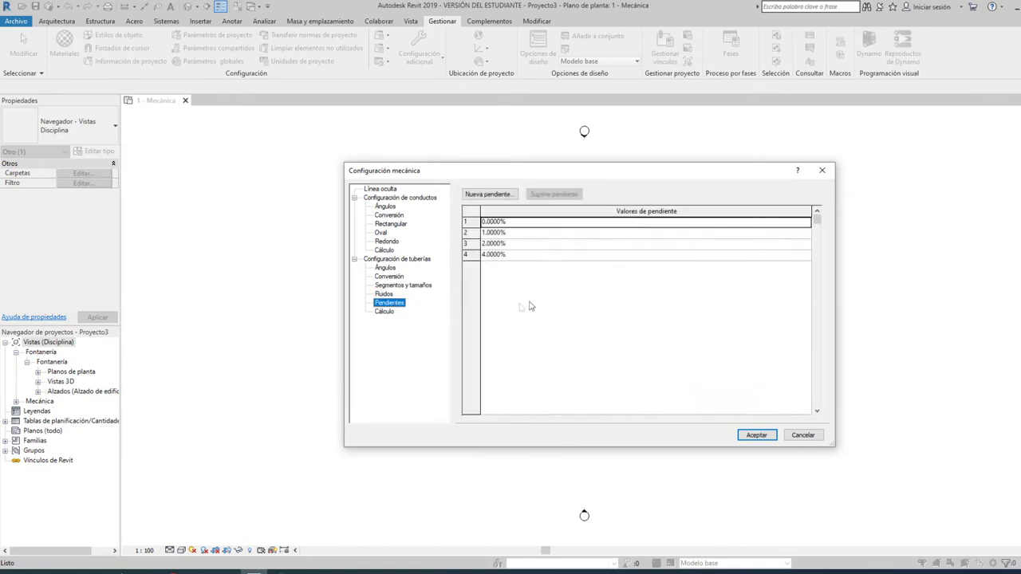
click(384, 312)
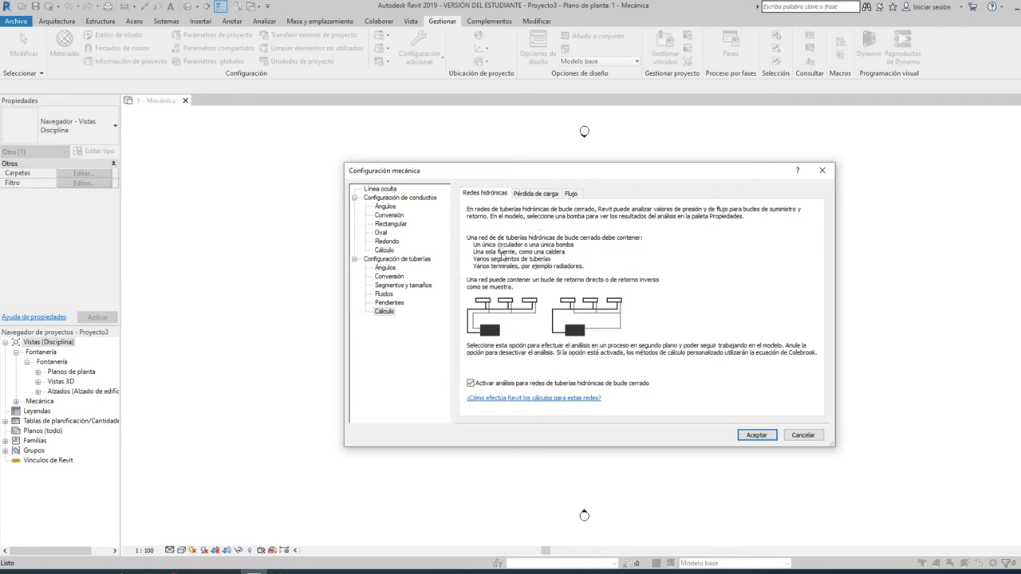
click(533, 194)
click(569, 194)
click(551, 275)
click(550, 281)
click(547, 193)
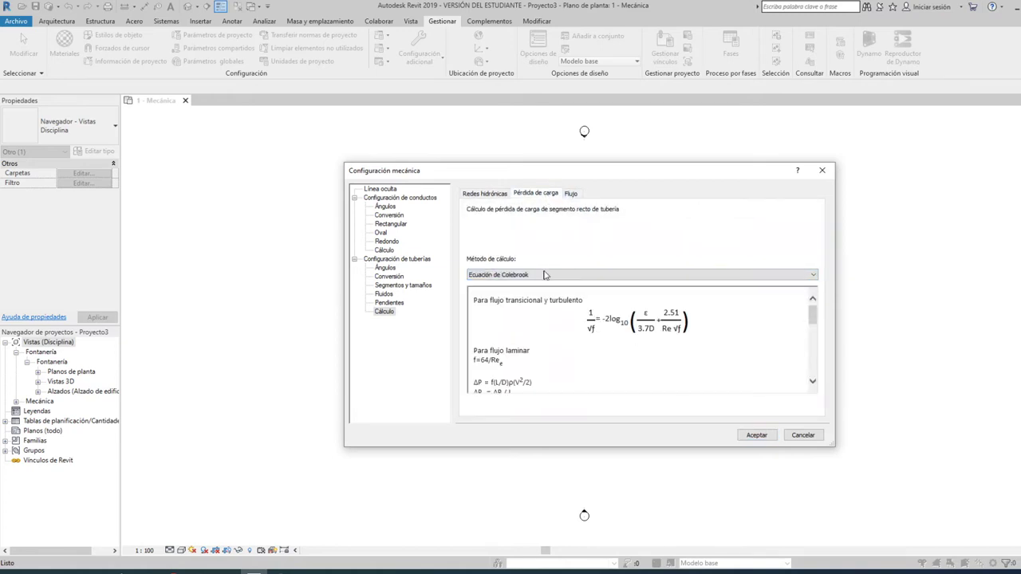
click(550, 274)
click(550, 283)
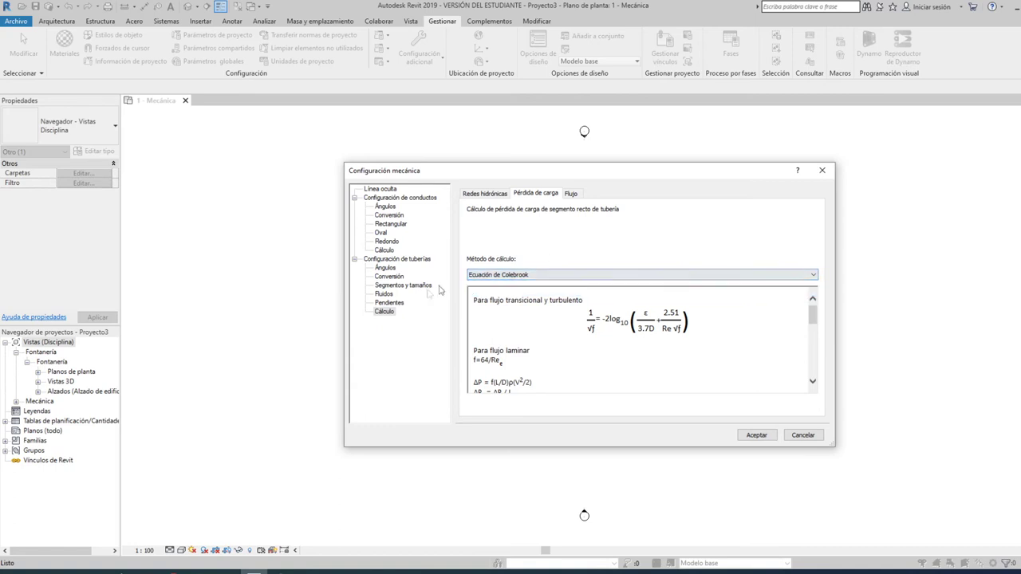
click(394, 259)
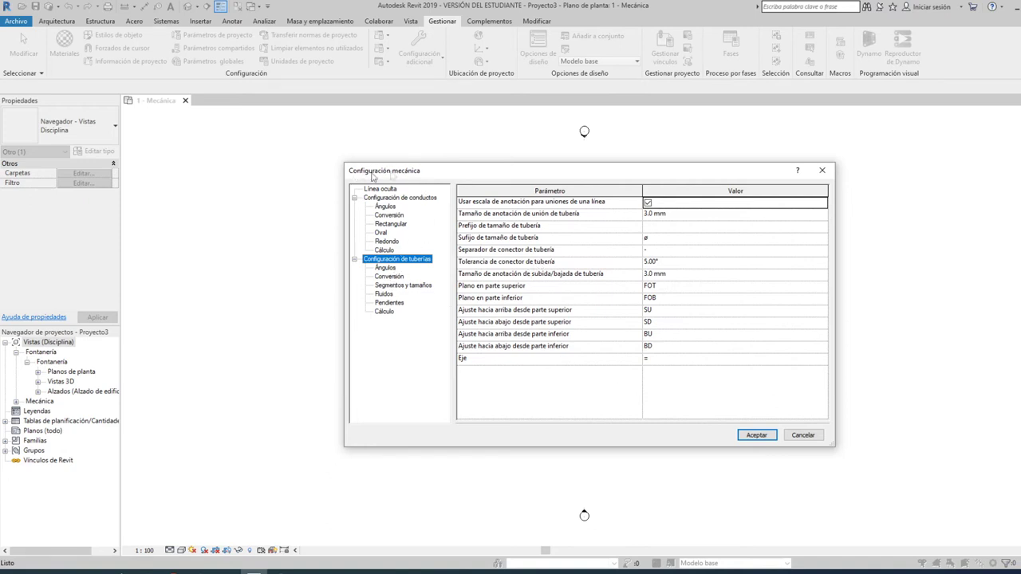
click(401, 285)
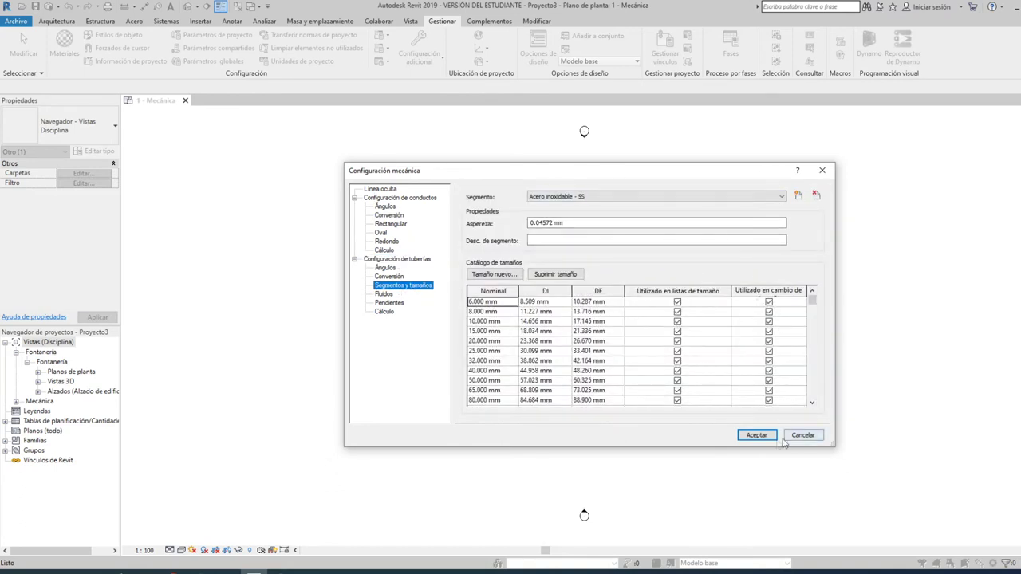
click(758, 435)
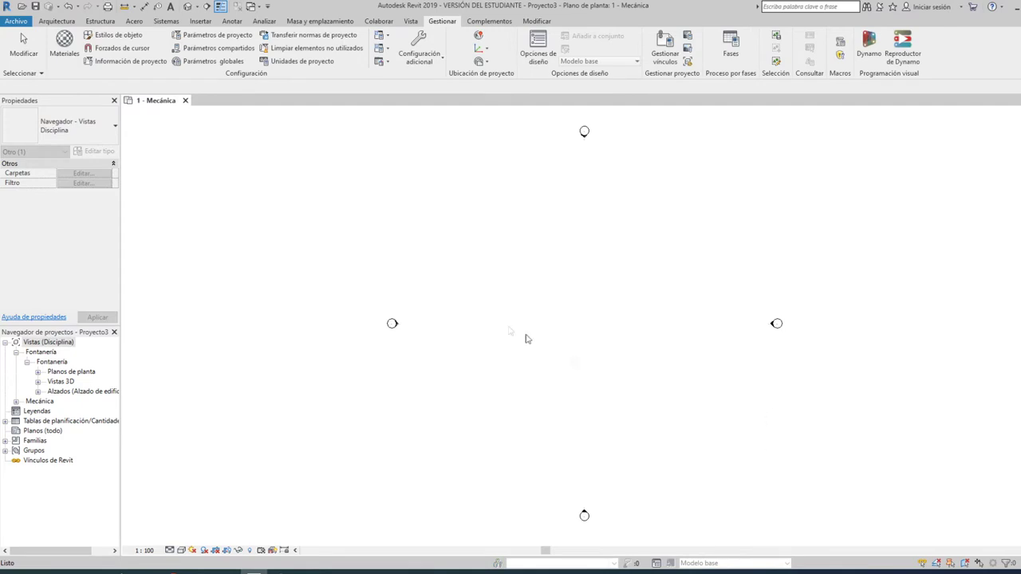
Step: Link bar restaurante.rvt into the 1 - Mecánica plan using Automático - Centro a centro
scroll(398, 290, down, 1)
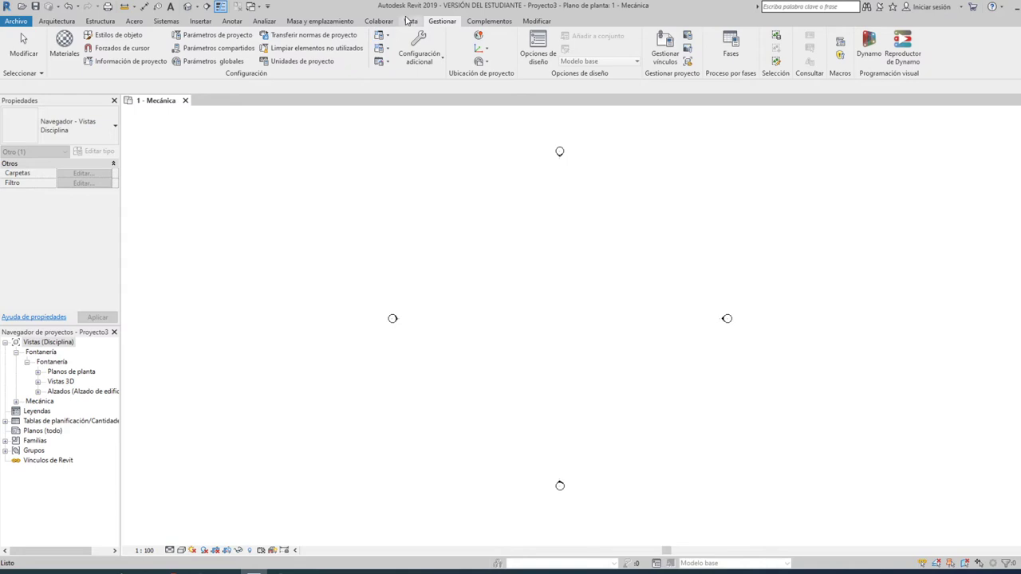
click(201, 21)
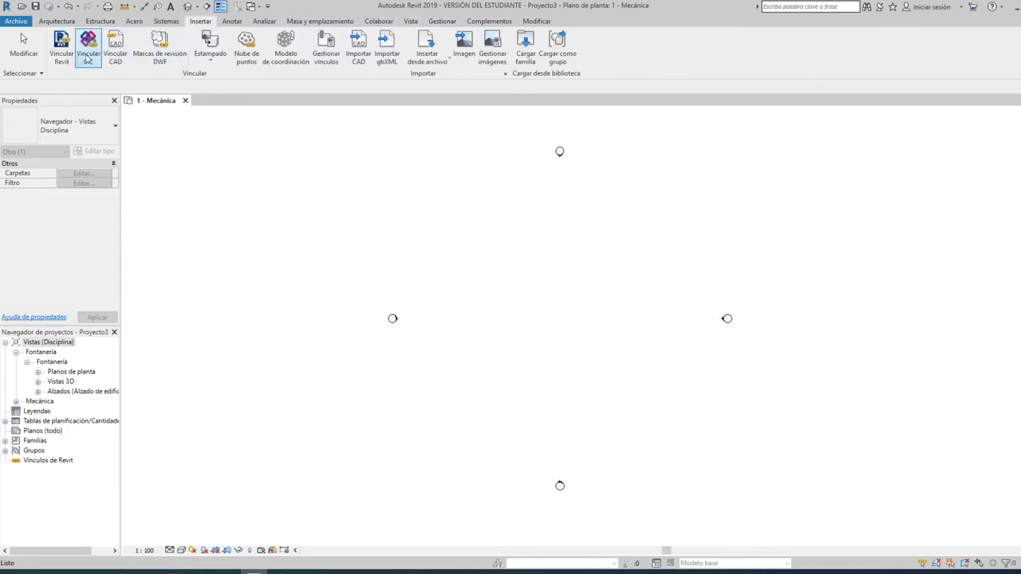
click(60, 50)
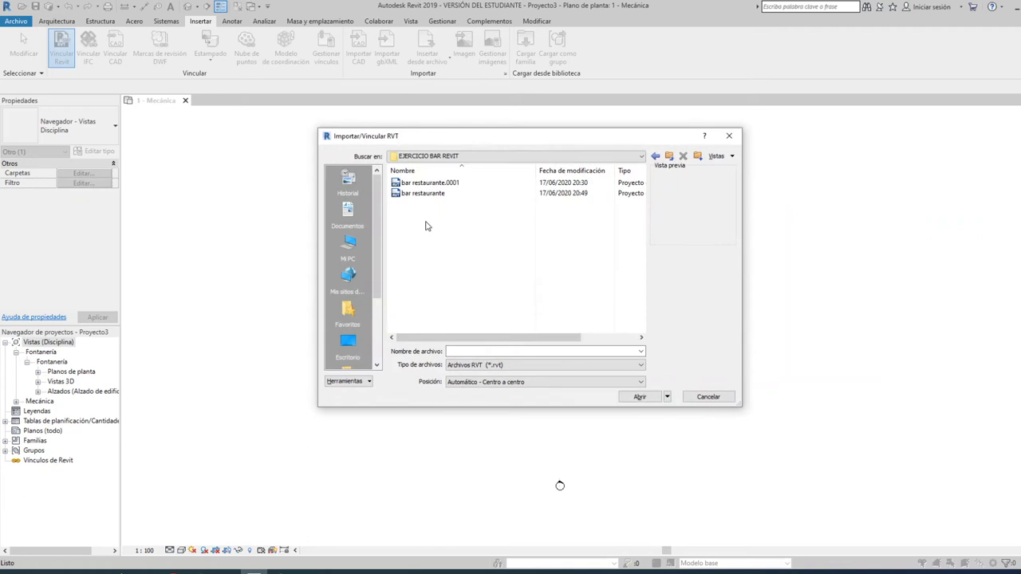
click(424, 196)
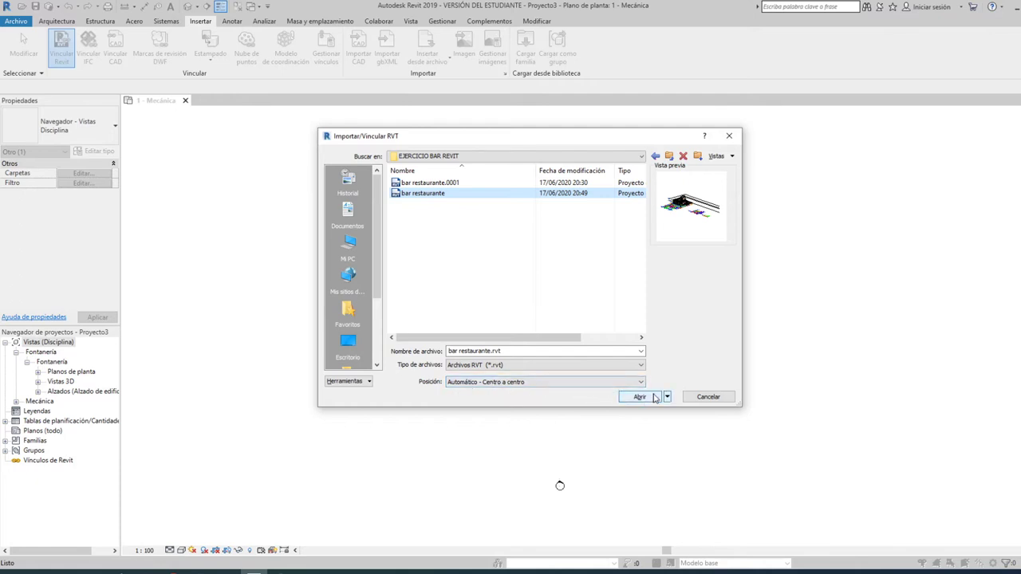
click(653, 398)
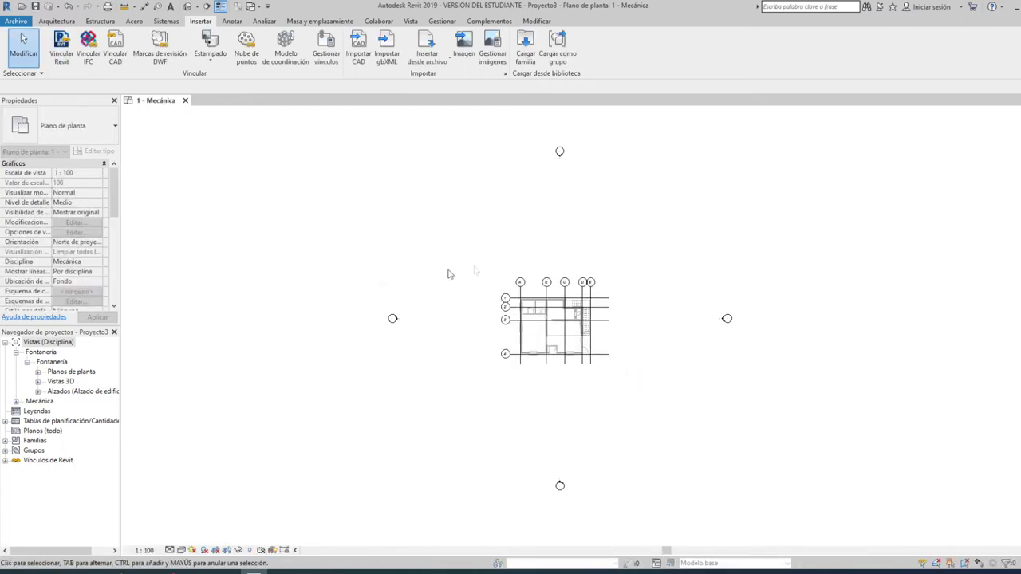
Step: Open the Fontanería 3D view, zoom to fit, and set its detail level to Alto
middle_drag(533, 255, 503, 209)
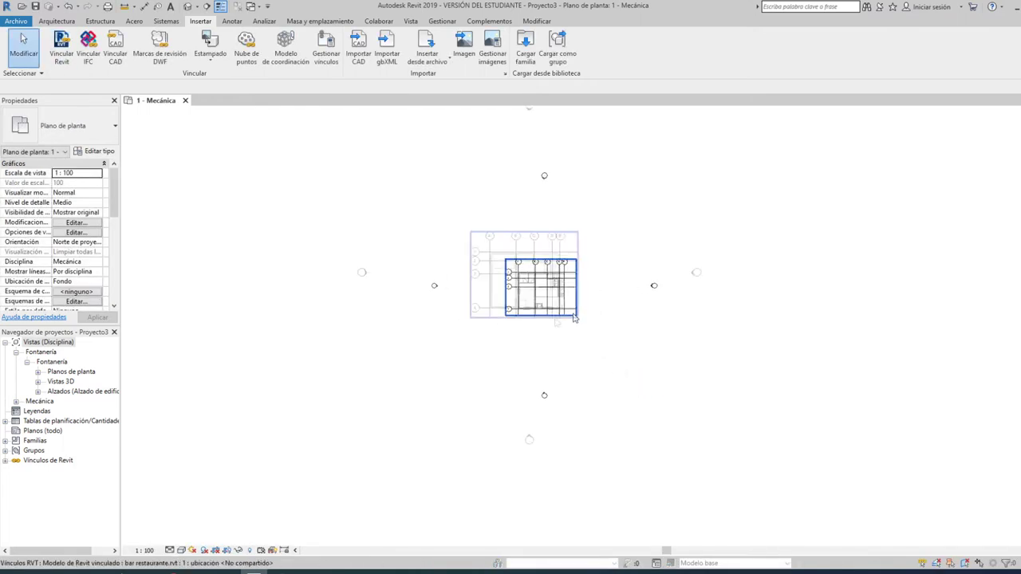
click(37, 382)
double_click(76, 392)
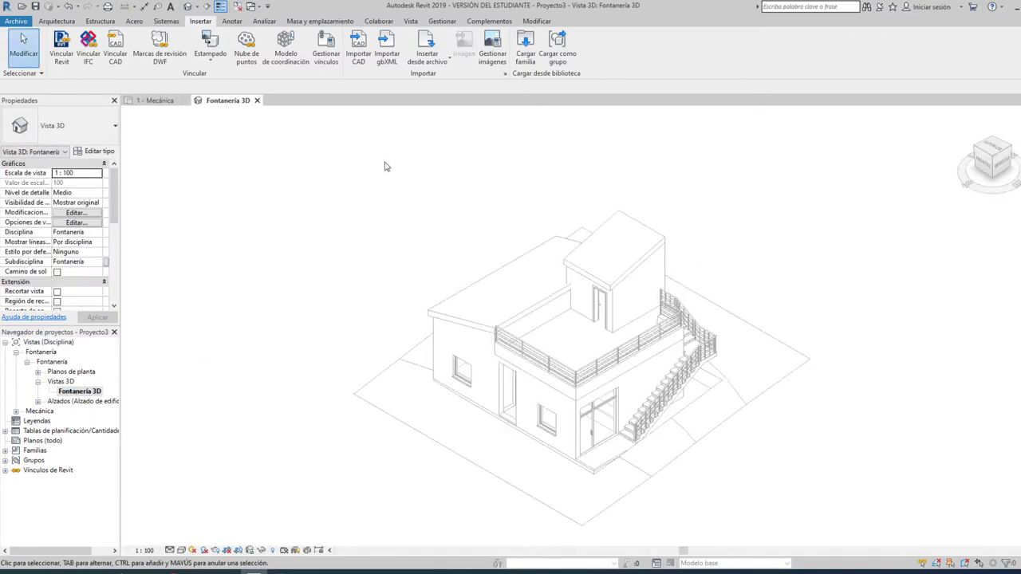
key(z)
key(f)
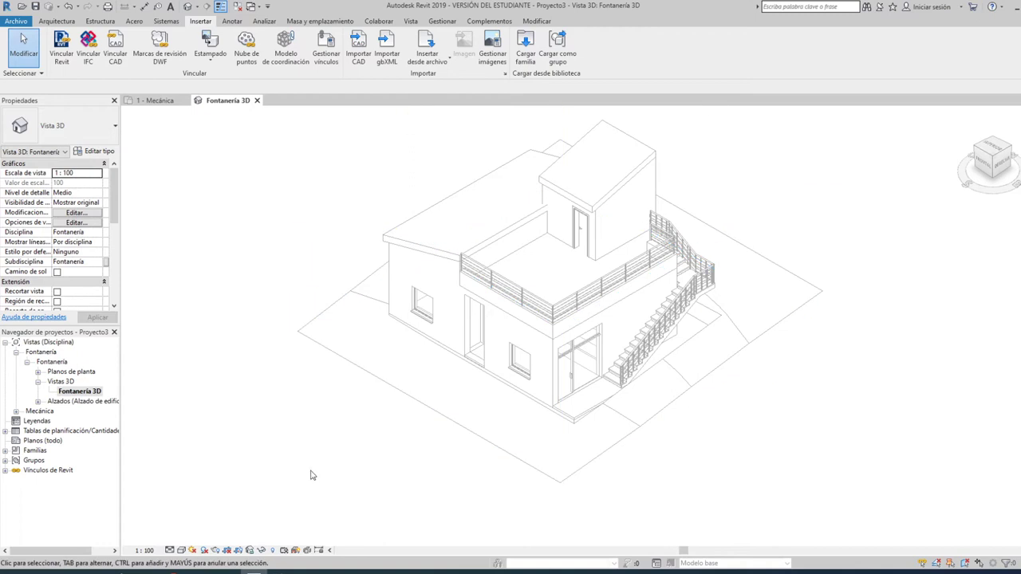
click(181, 550)
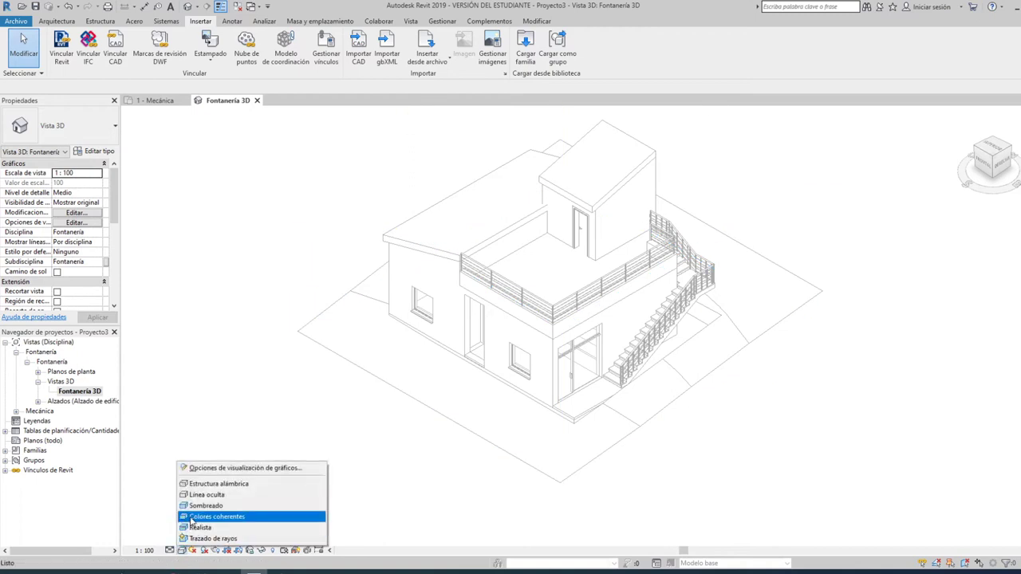
click(170, 550)
click(170, 550)
click(183, 539)
mouse_move(856, 313)
shift+middle_down()
mouse_move(859, 346)
mouse_move(507, 349)
mouse_move(392, 242)
mouse_move(549, 281)
shift+middle_up()
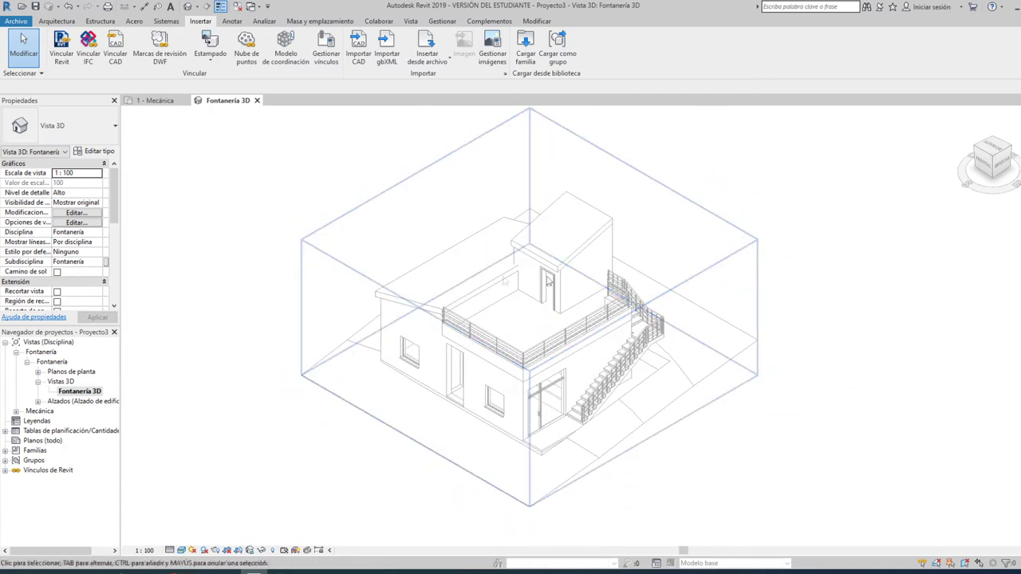
Step: Set the 1 - Mecánica plan's detail level to Alto and return to that plan
click(157, 102)
click(170, 550)
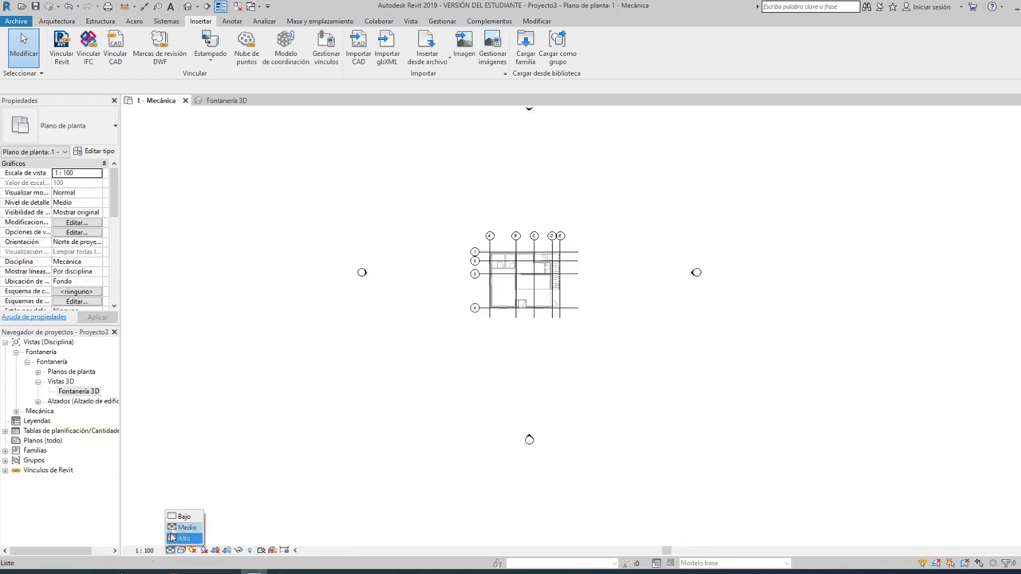
click(171, 538)
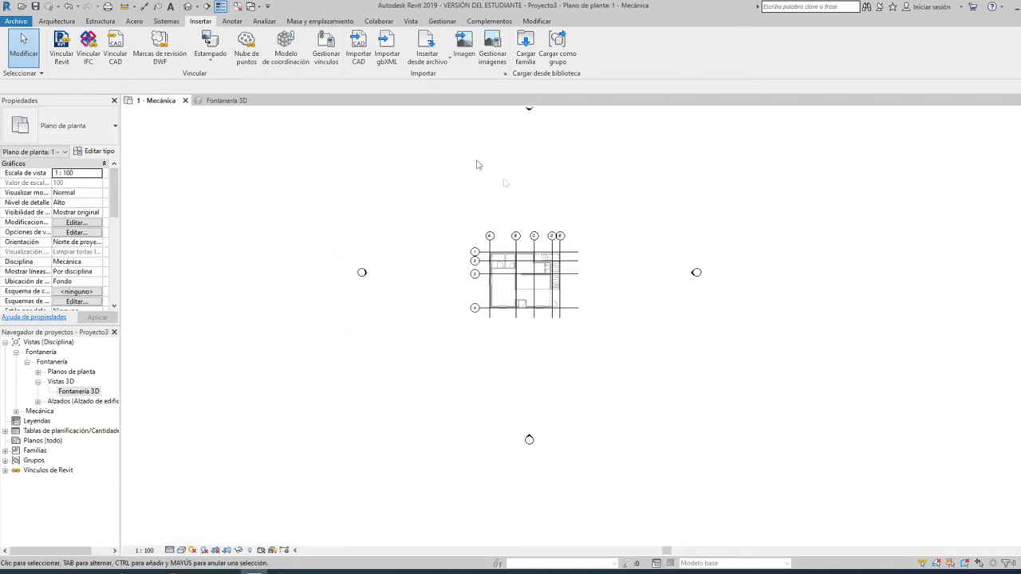
click(225, 100)
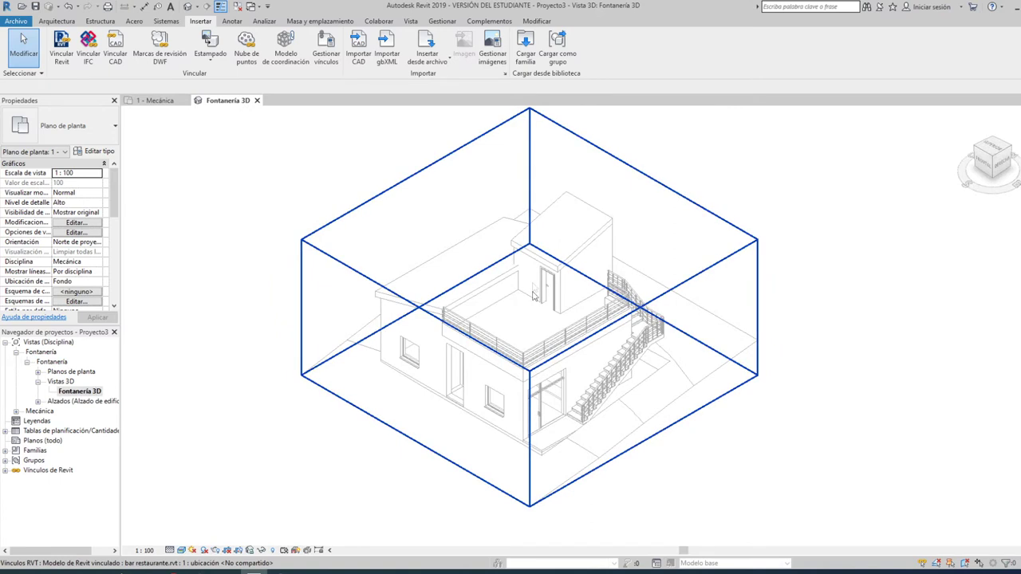
click(160, 101)
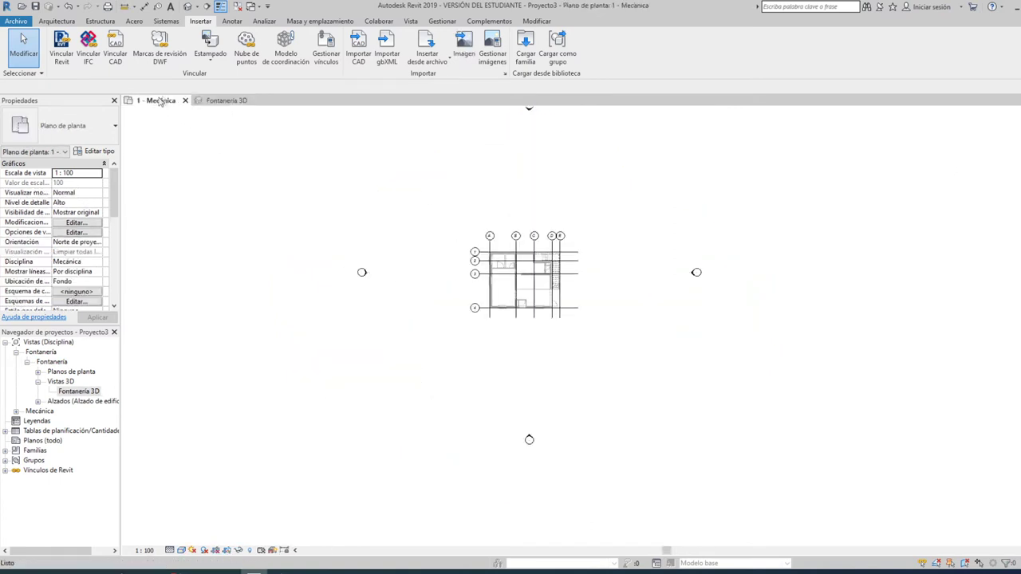
click(355, 47)
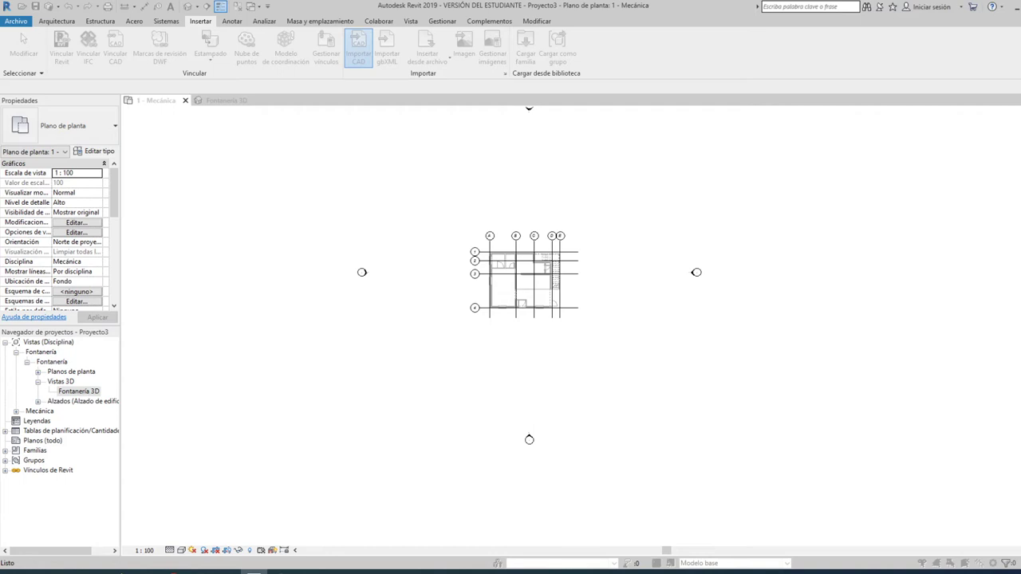
Step: Import BAR_RVT_MEP.dwg centre to centre on Nivel 1 and select the import
click(416, 164)
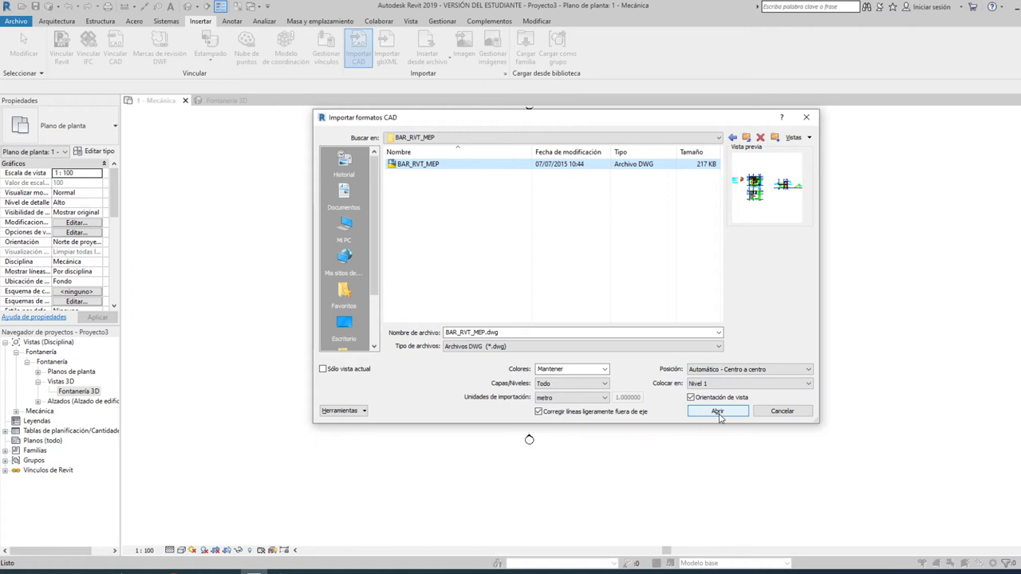
click(718, 411)
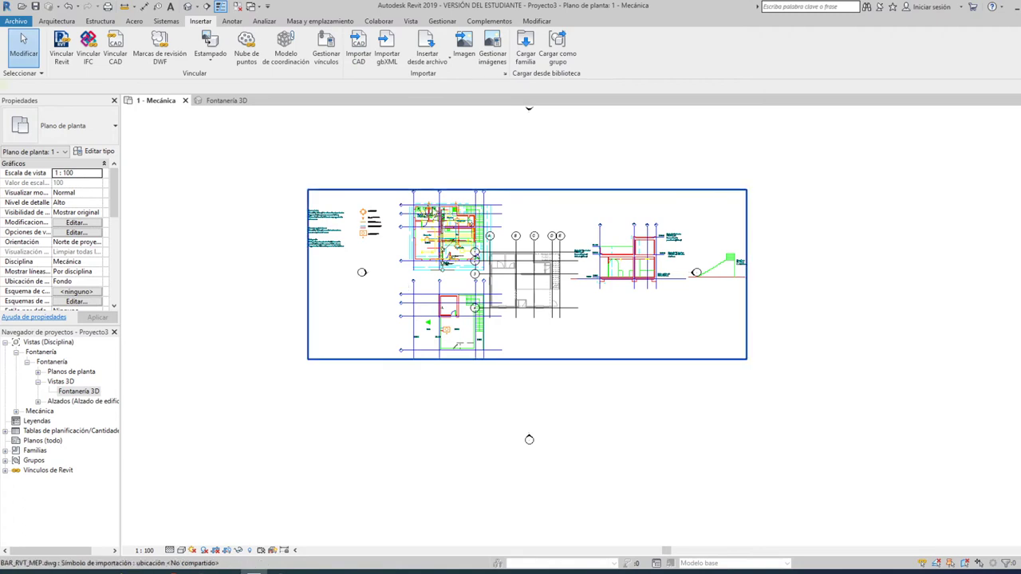
click(382, 191)
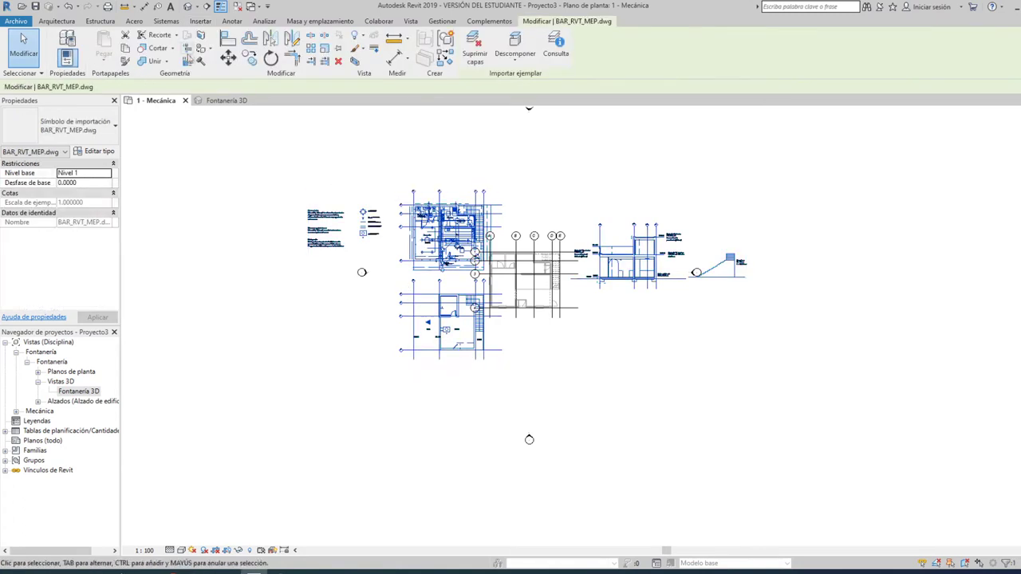
Step: Move the DWG so its grid 1/A corner snaps onto the project grid intersection, then deselect it
scroll(415, 208, up, 2)
scroll(414, 208, up, 2)
scroll(413, 199, up, 2)
scroll(411, 188, up, 2)
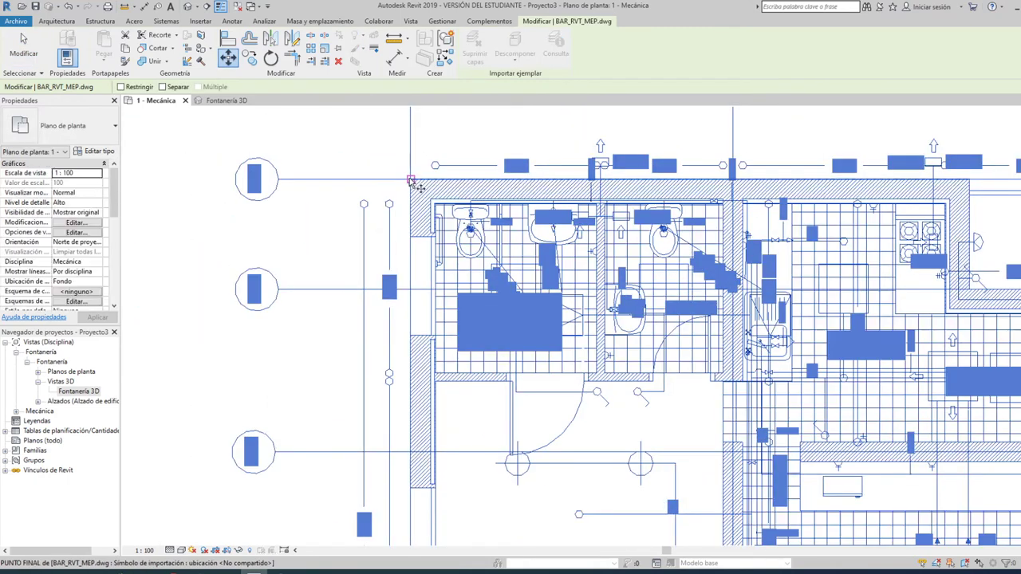
scroll(403, 177, down, 2)
scroll(446, 207, down, 3)
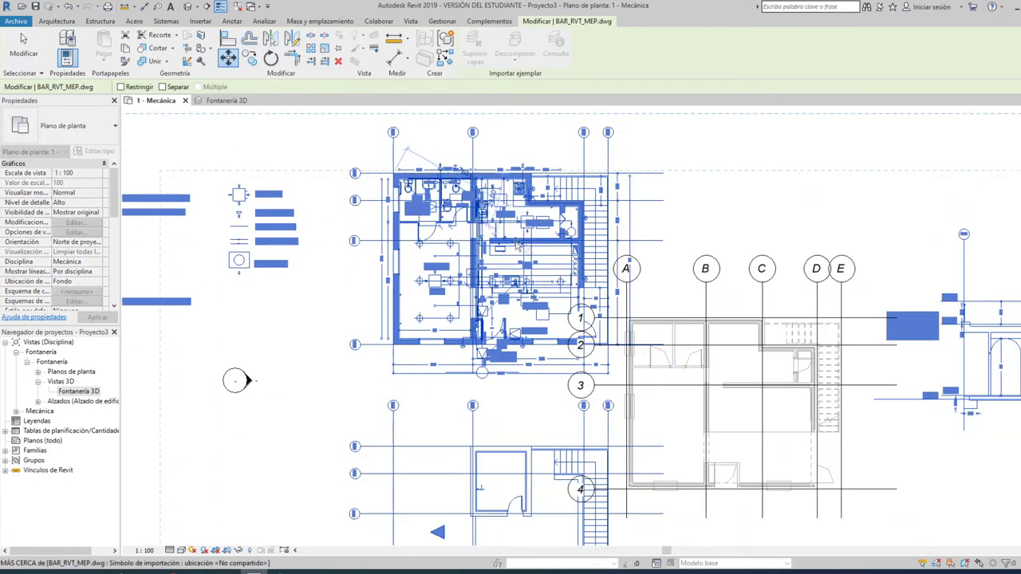
scroll(622, 311, up, 3)
scroll(622, 311, up, 3)
scroll(621, 309, up, 2)
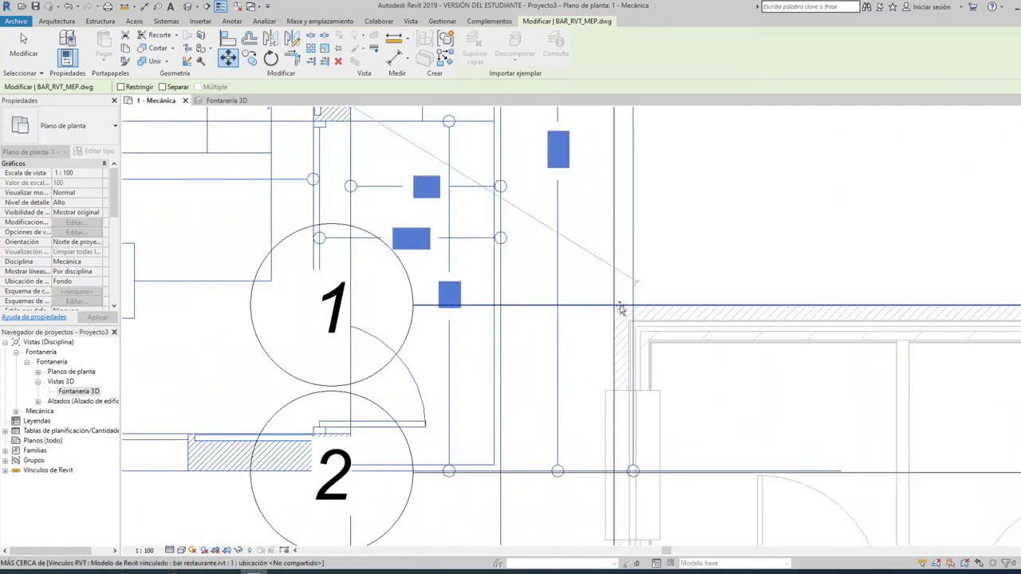
key(Escape)
scroll(542, 259, down, 2)
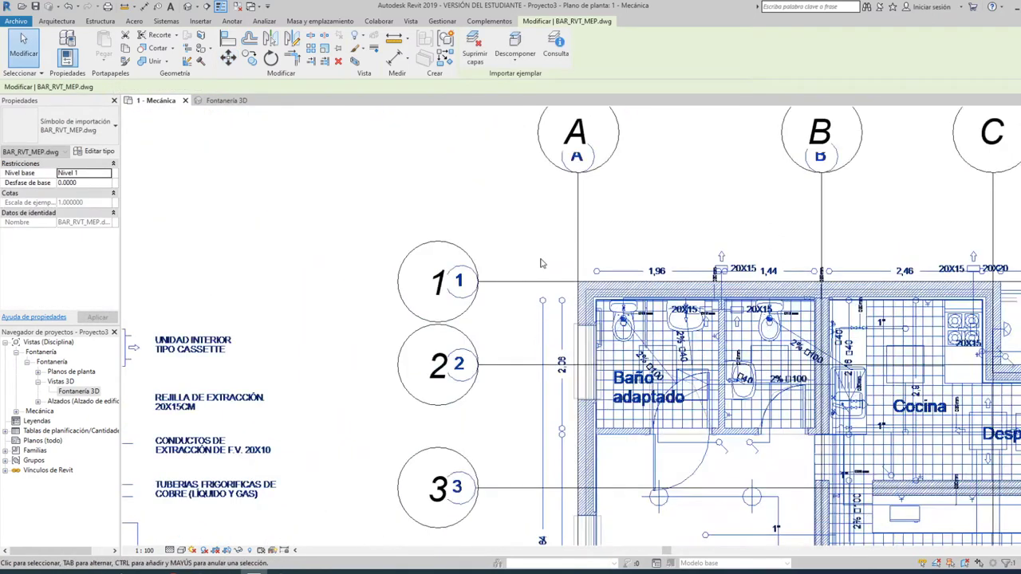
scroll(541, 264, down, 2)
scroll(540, 263, down, 1)
scroll(541, 263, down, 2)
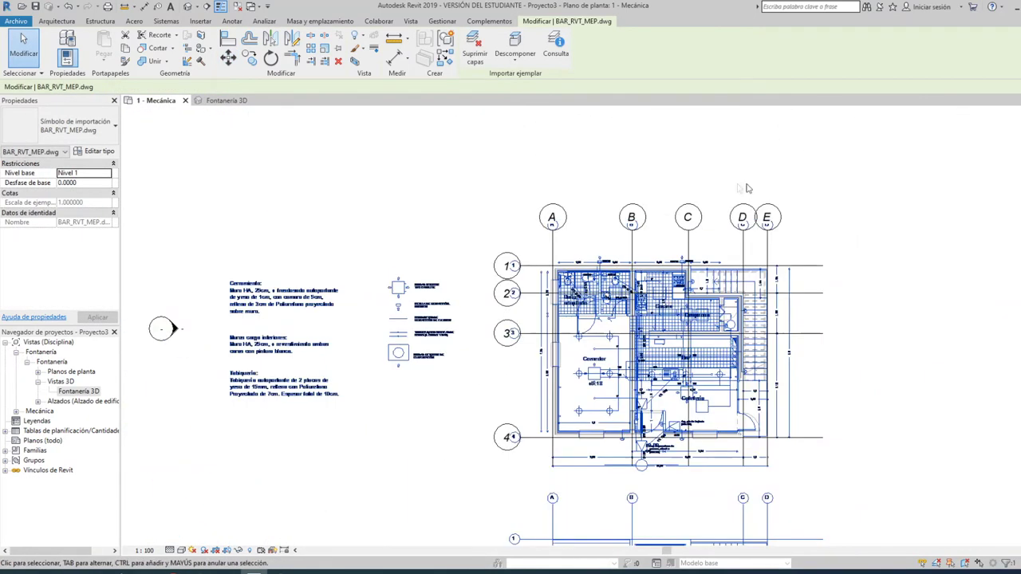
middle_drag(747, 188, 521, 153)
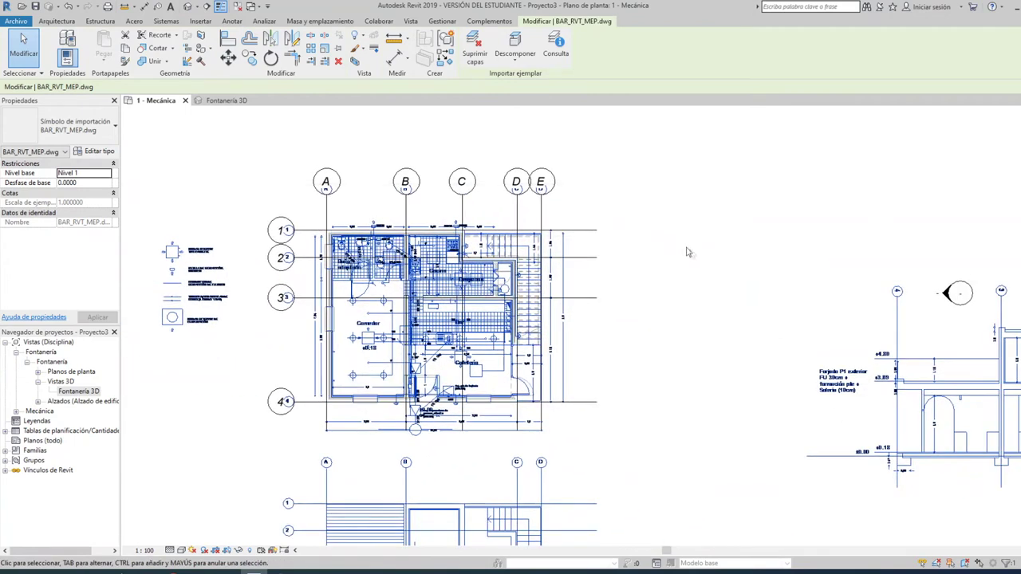
scroll(692, 255, down, 1)
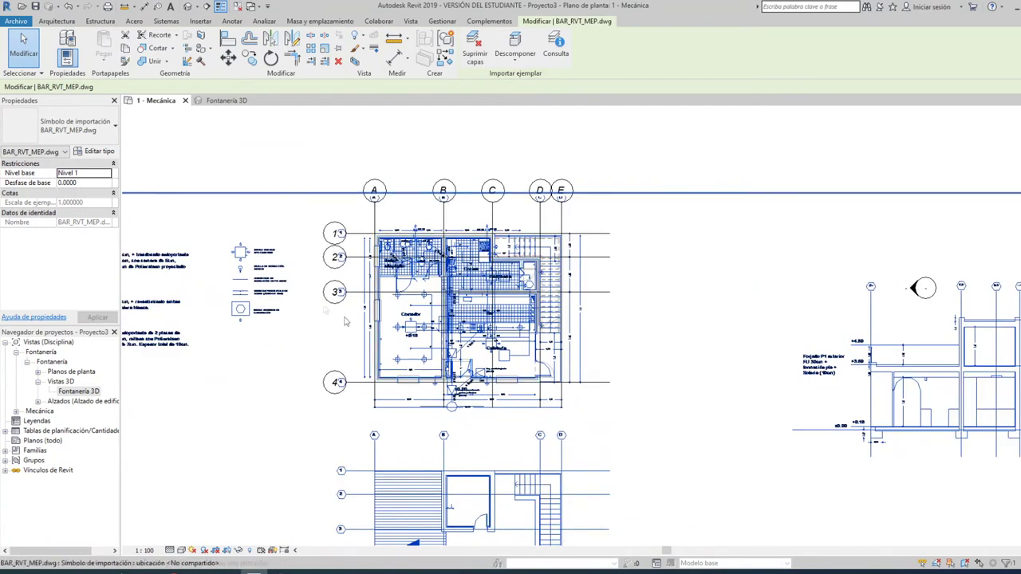
click(392, 142)
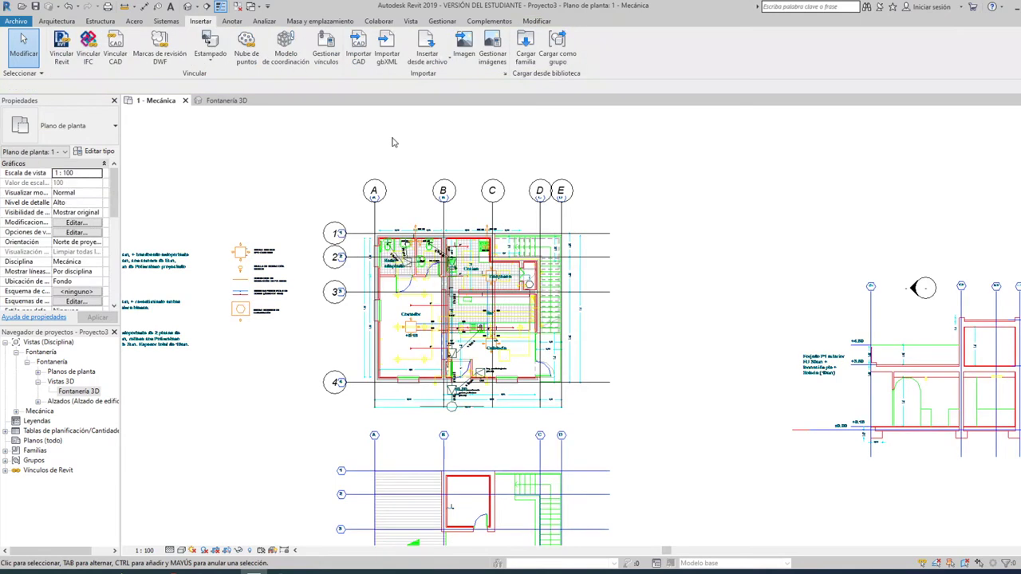
Step: Open the 1 - Mecánica plan's visibility/graphics overrides with VG
scroll(376, 317, up, 2)
scroll(376, 317, up, 1)
scroll(376, 316, up, 1)
scroll(610, 244, up, 1)
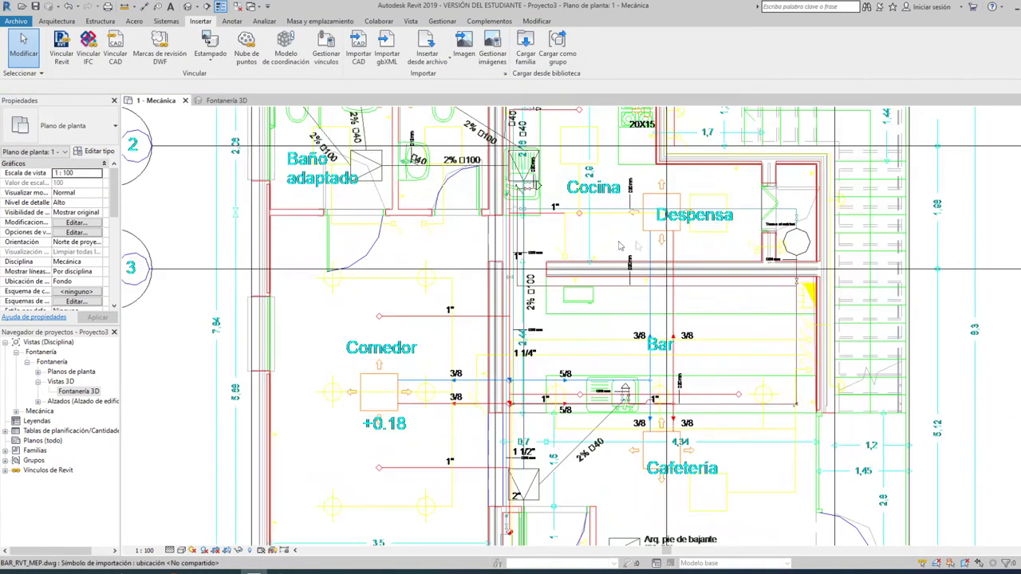
scroll(610, 243, down, 2)
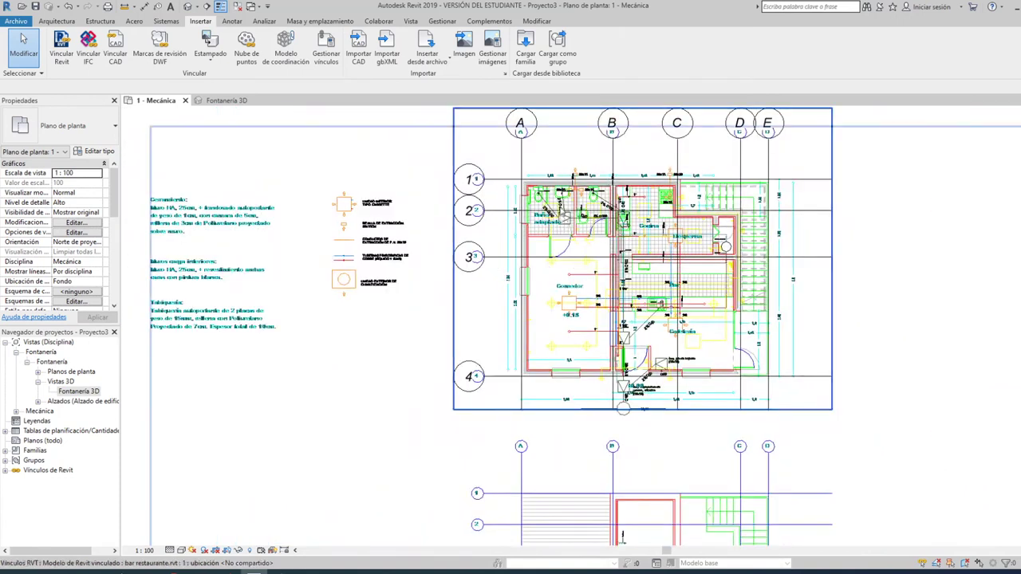
middle_drag(493, 202, 478, 272)
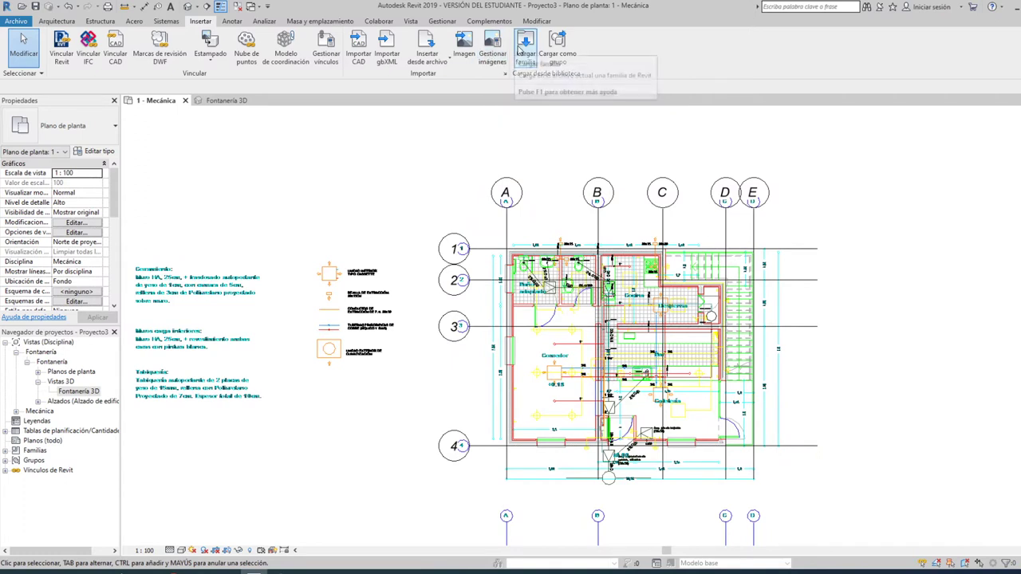
key(v)
key(v)
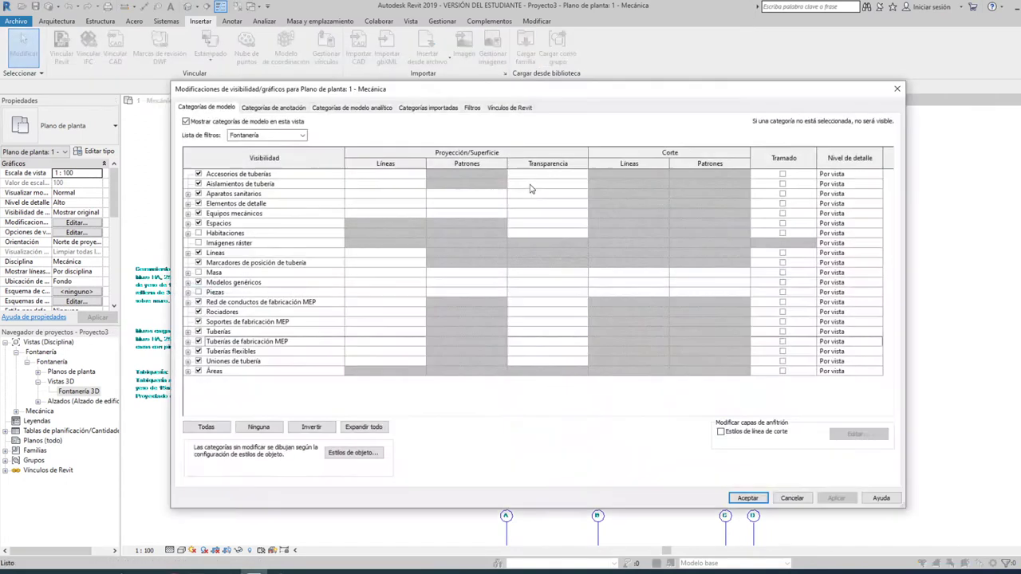
Step: Hide layers 0, Climatizacion, Defpoints, disc, electricidad, letra, mobil, PCI, seccion and Fontanería, then apply
click(417, 110)
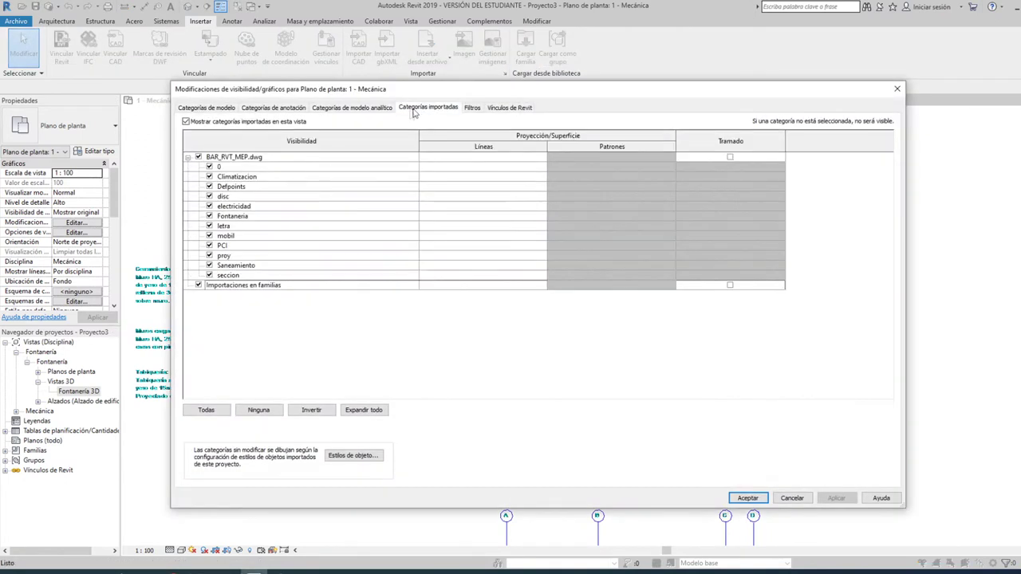
click(208, 166)
click(209, 176)
click(209, 186)
click(209, 196)
click(209, 206)
click(211, 227)
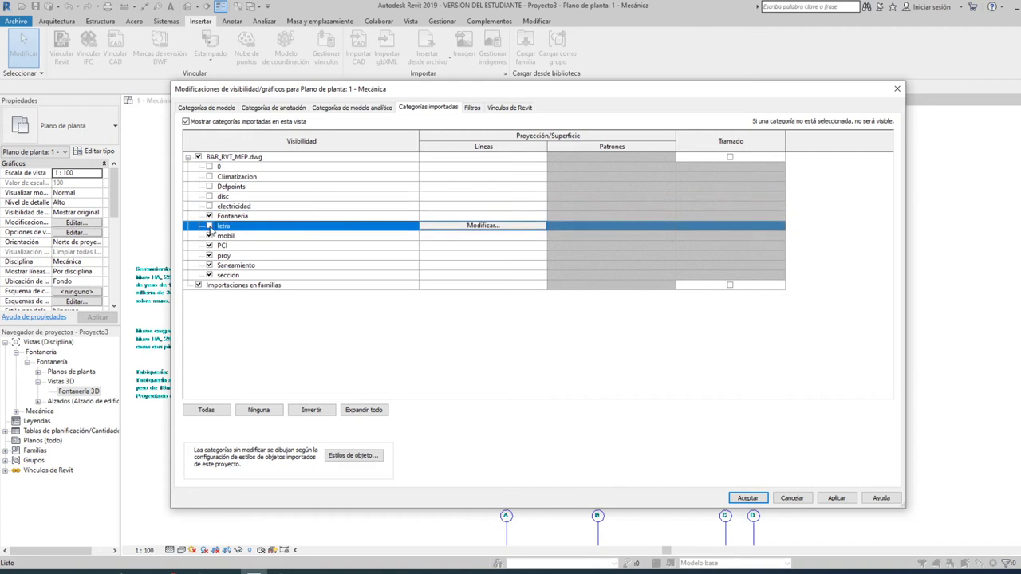
click(209, 236)
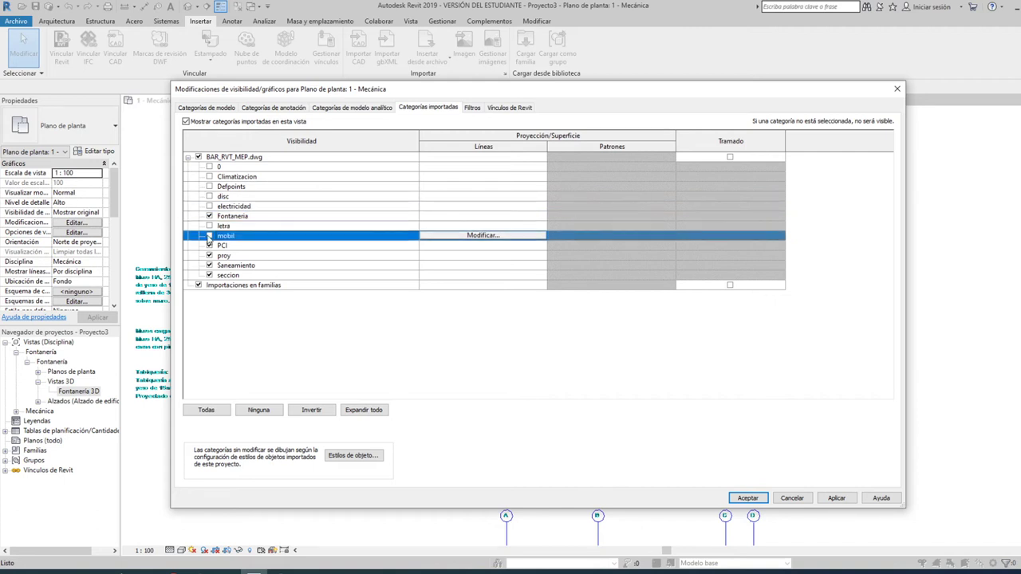
click(209, 246)
click(210, 275)
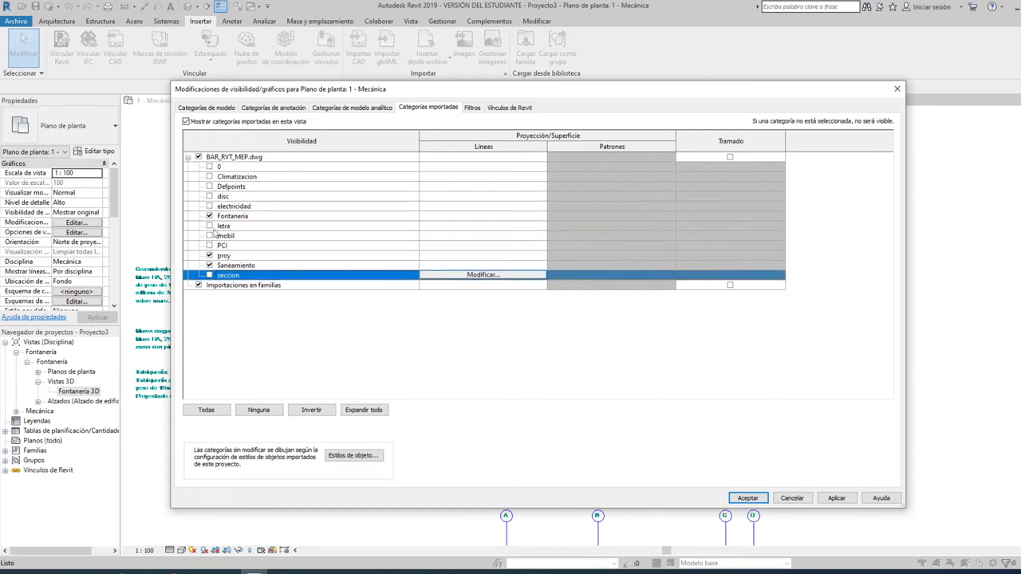
click(209, 216)
click(835, 498)
Step: Accept the visibility settings and pan and zoom the plan around the bathrooms and kitchen
click(747, 498)
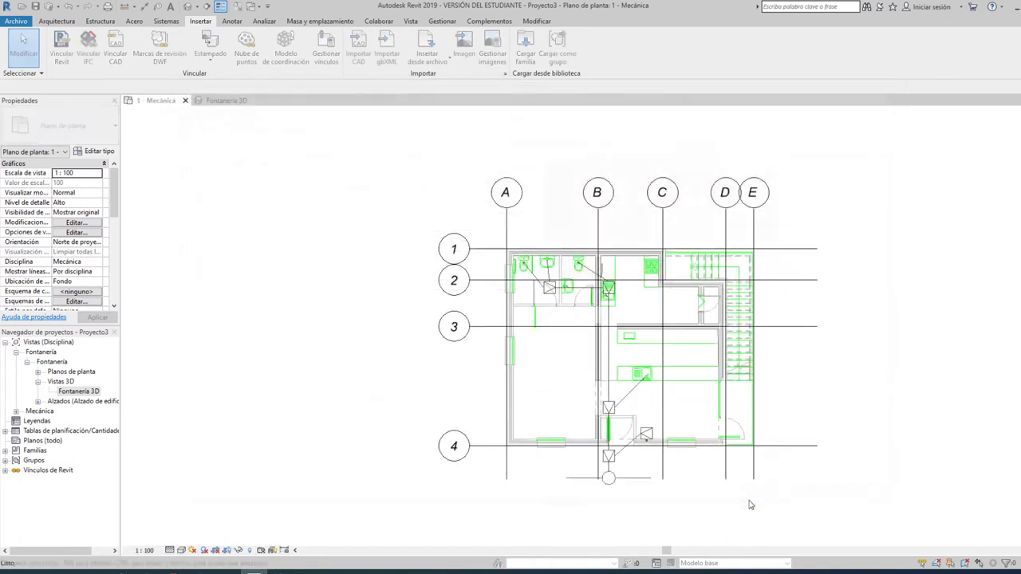
scroll(552, 310, up, 4)
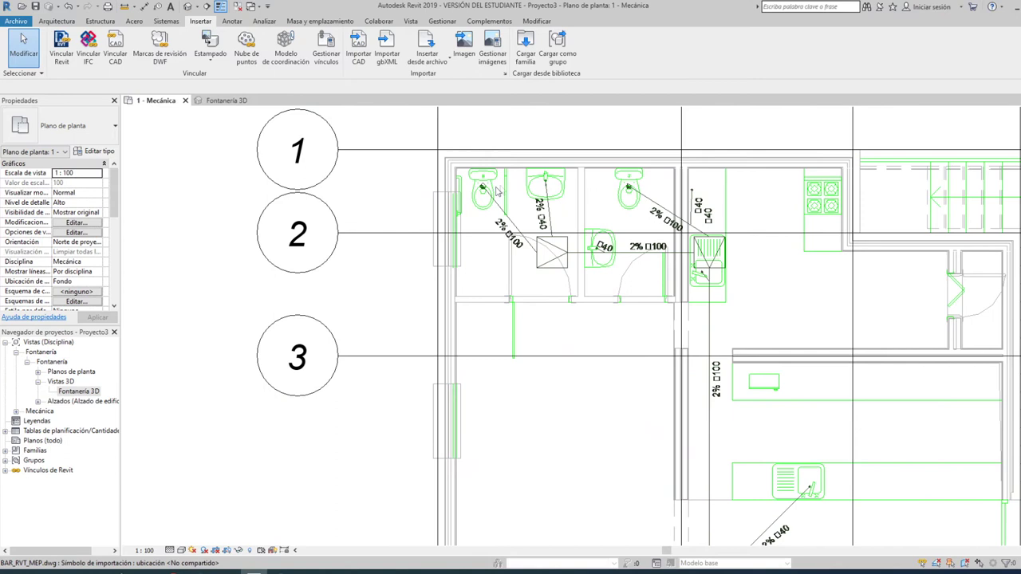
scroll(497, 191, up, 1)
scroll(497, 195, up, 2)
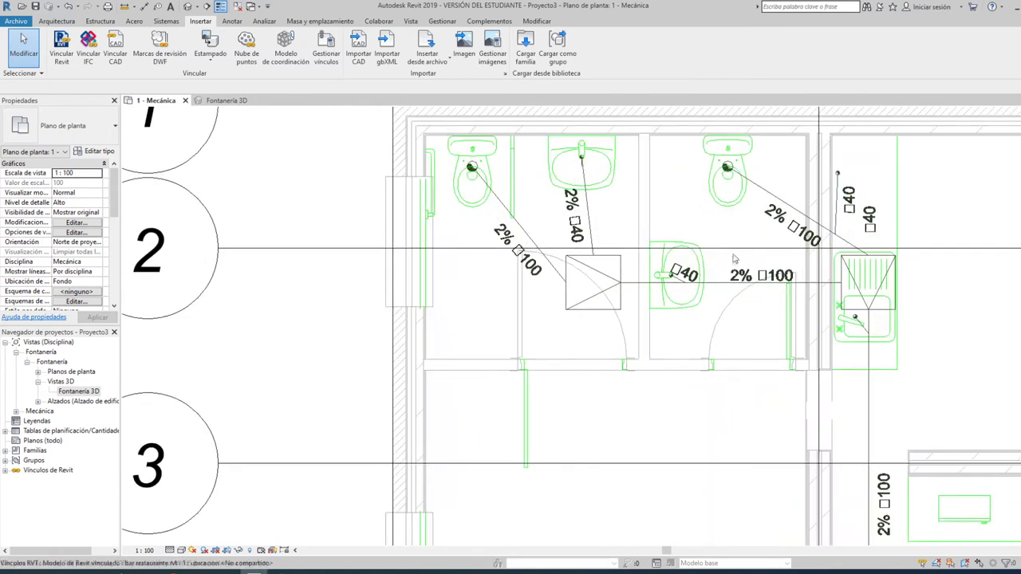
middle_drag(734, 258, 436, 224)
scroll(436, 224, down, 2)
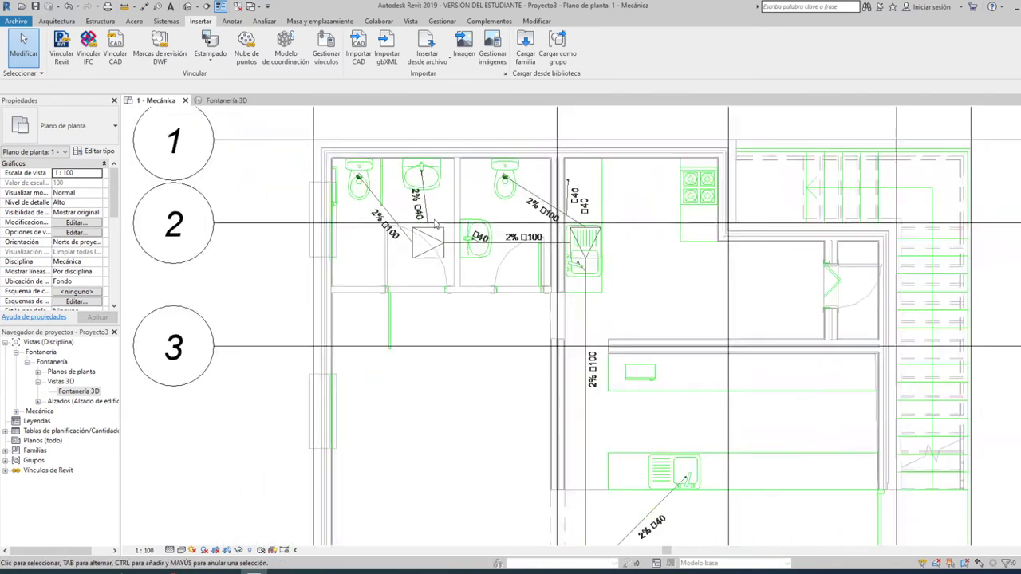
scroll(436, 224, down, 1)
mouse_move(556, 302)
middle_down()
mouse_move(576, 224)
mouse_move(575, 287)
middle_up()
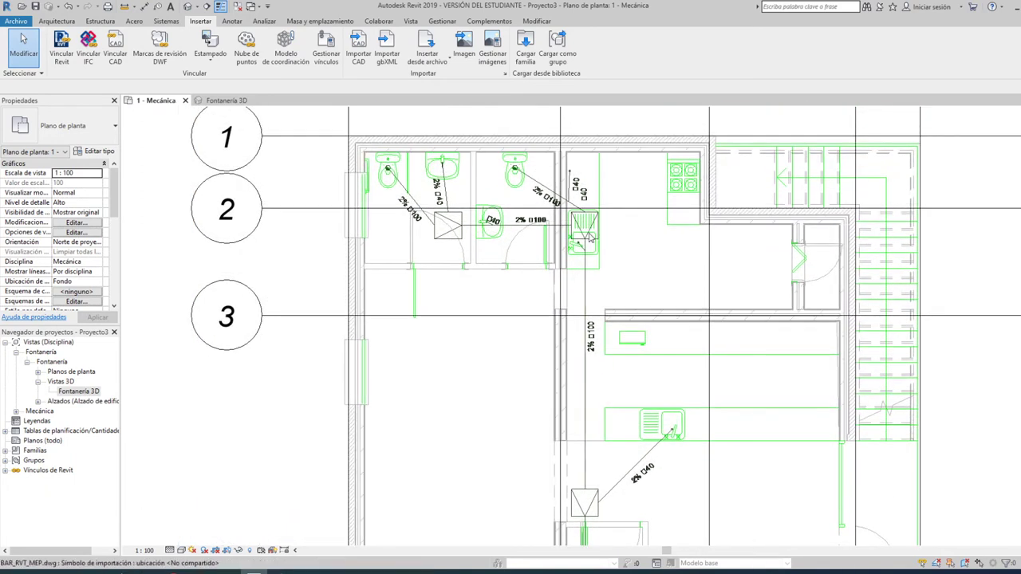
scroll(590, 238, up, 2)
scroll(550, 215, up, 2)
scroll(511, 197, up, 2)
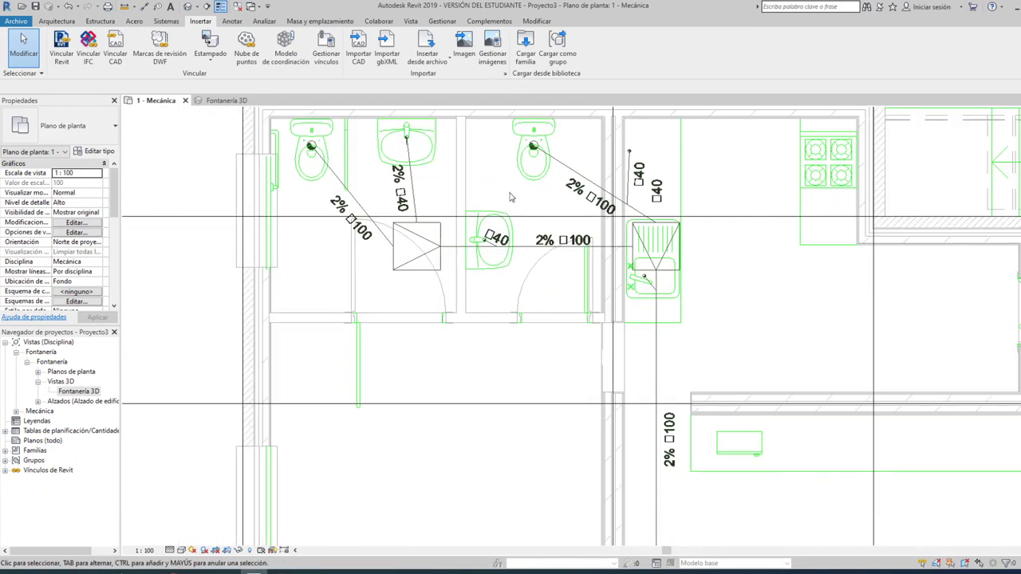
scroll(549, 212, down, 2)
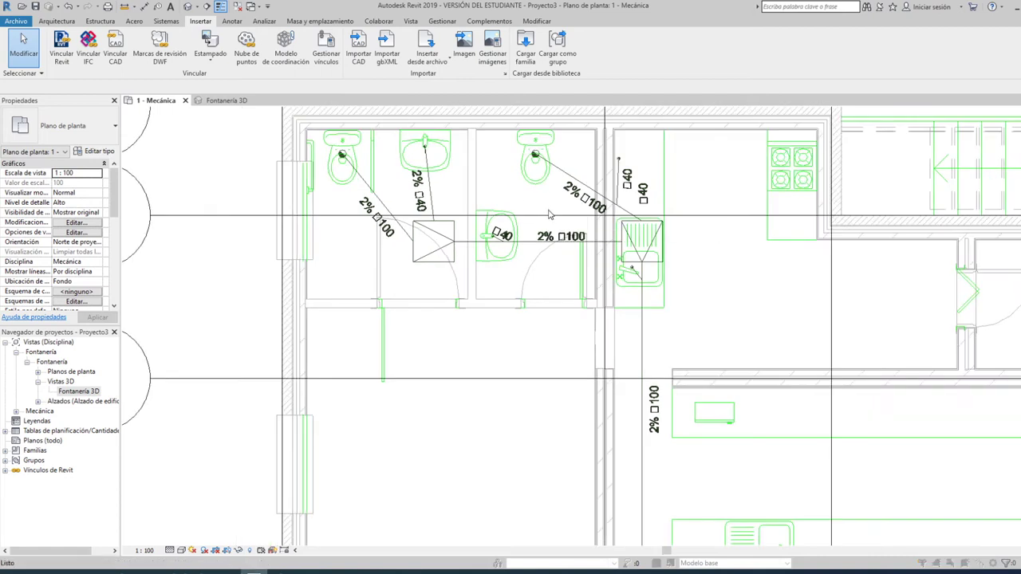
Step: Turn the Fontanería layer of BAR_RVT_MEP.dwg back on via VG and apply it
key(v)
key(v)
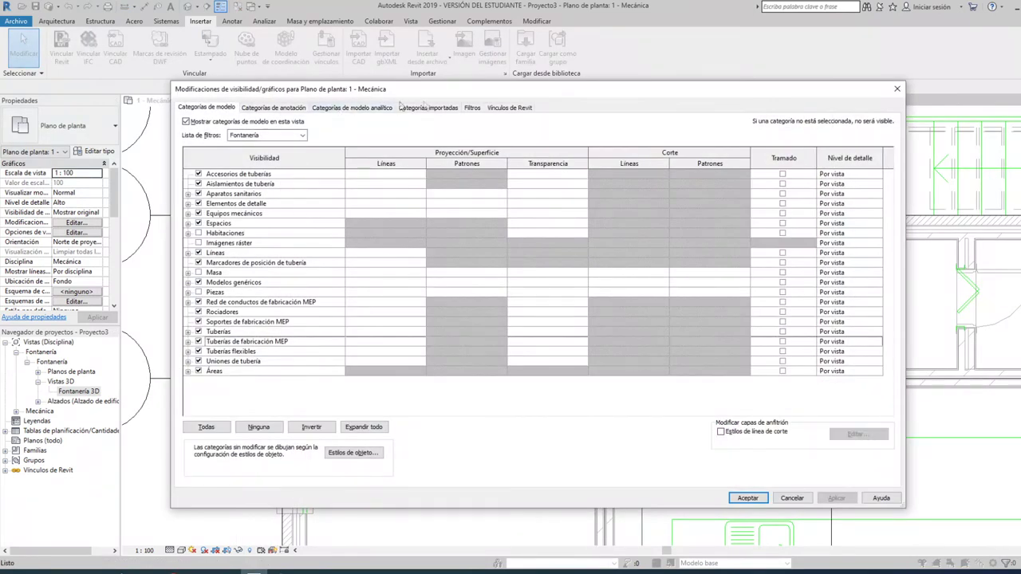
click(426, 107)
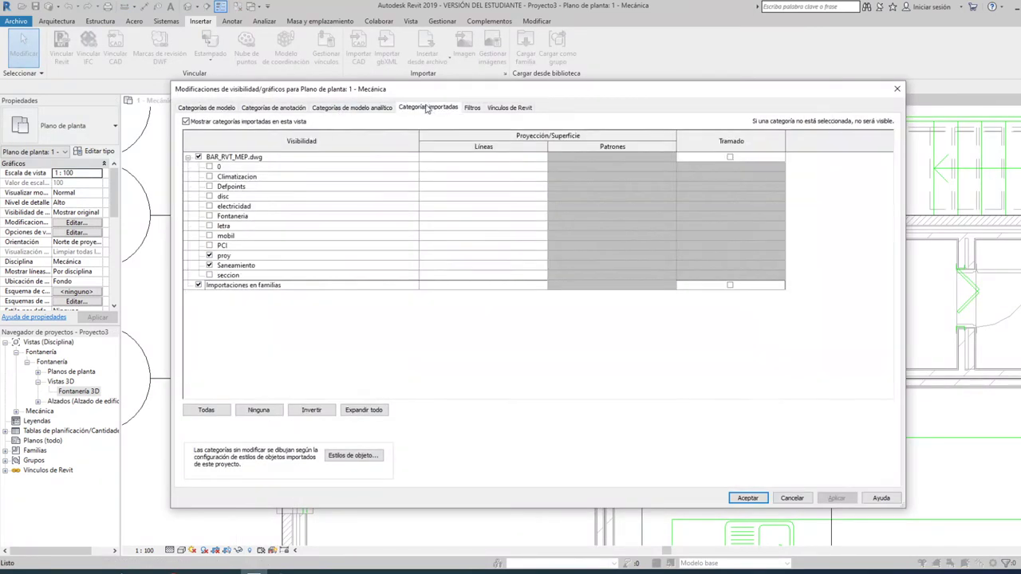
click(209, 216)
click(837, 498)
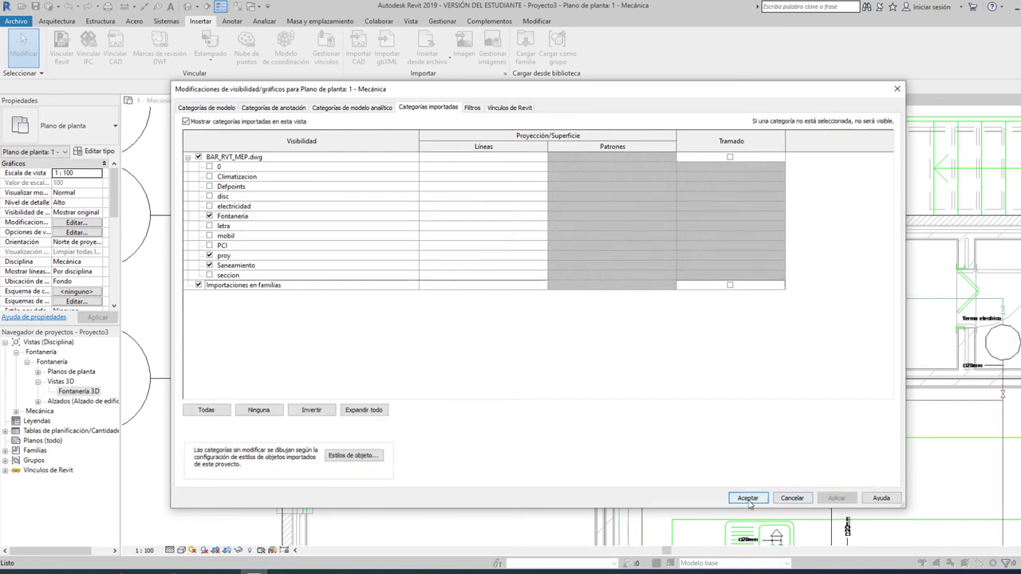
click(747, 497)
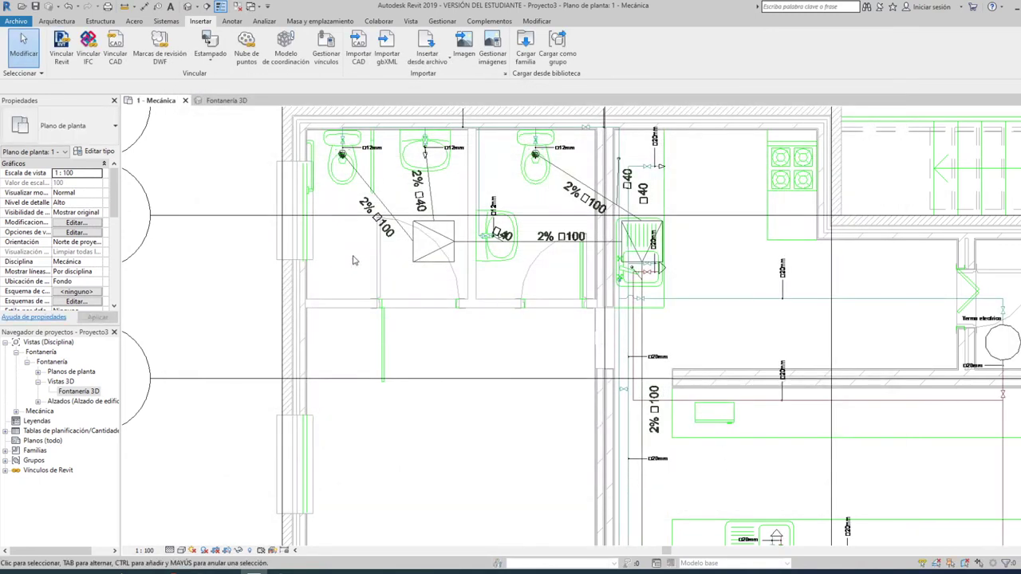
Step: Pan around the plan to inspect the kitchen piping and the lower drains by grid line 4
middle_drag(355, 228, 334, 256)
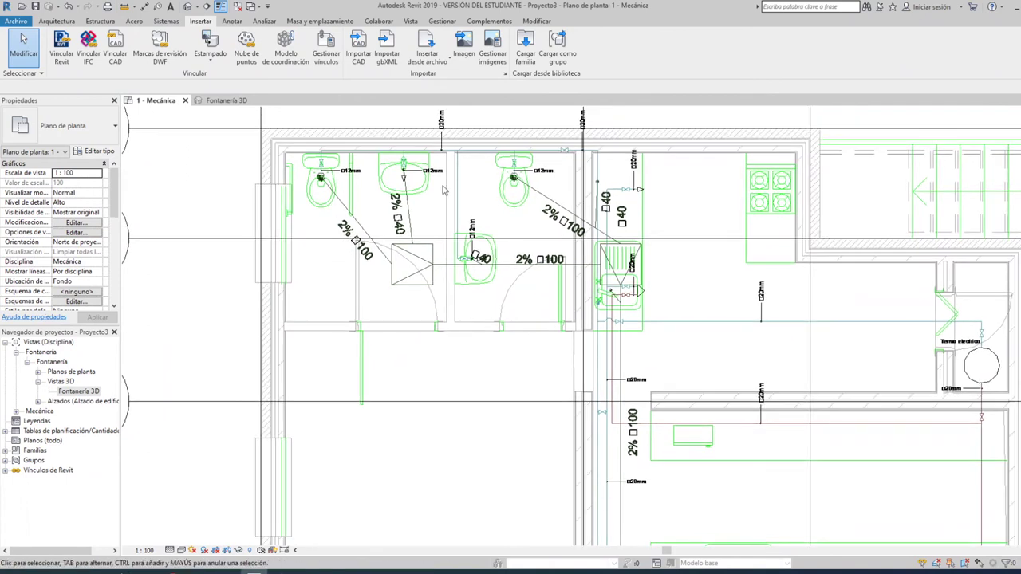
middle_drag(515, 281, 499, 324)
middle_drag(838, 392, 745, 292)
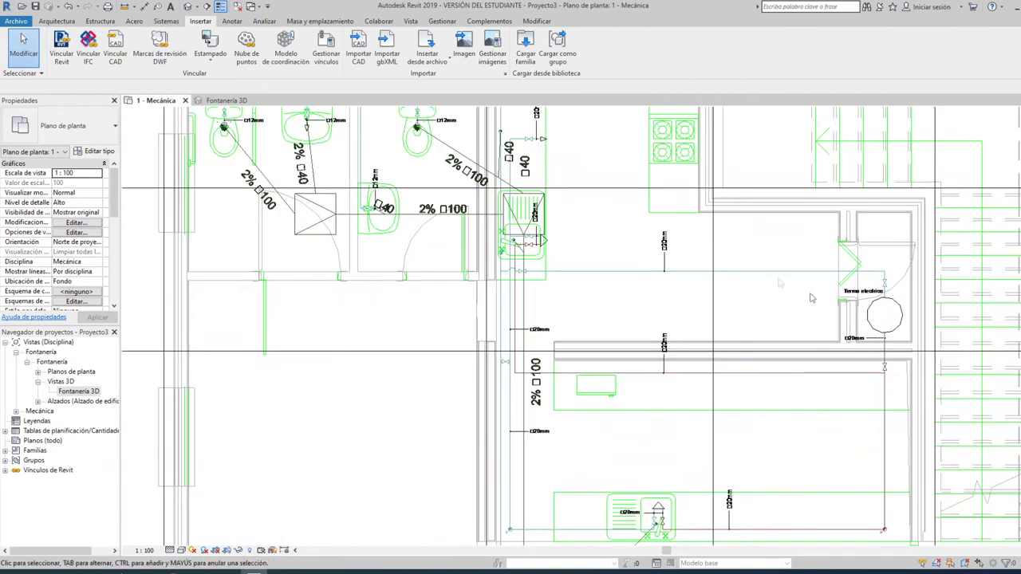
middle_drag(300, 125, 399, 180)
scroll(446, 205, down, 1)
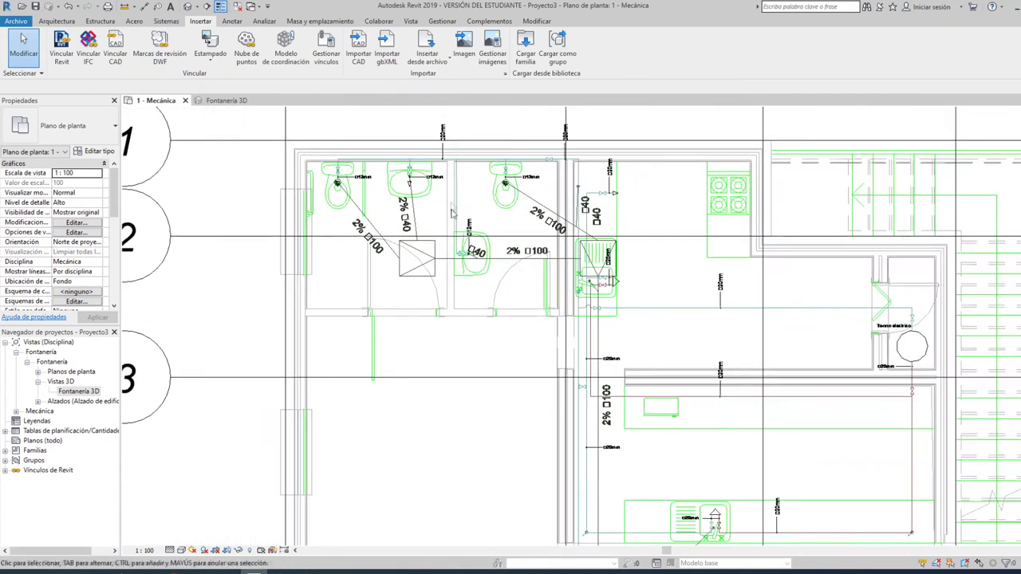
scroll(466, 167, down, 1)
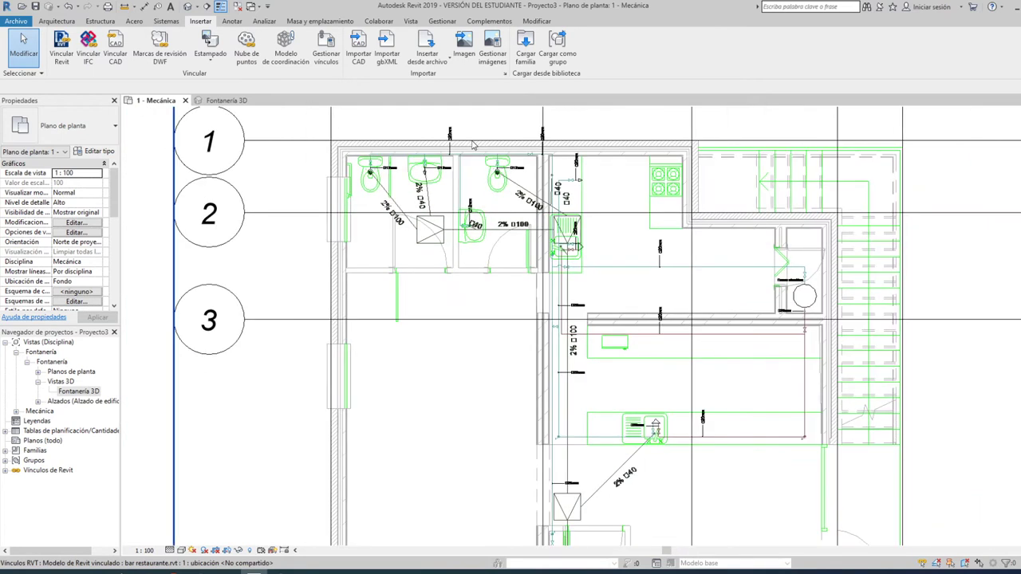
scroll(474, 175, down, 1)
middle_drag(538, 455, 514, 335)
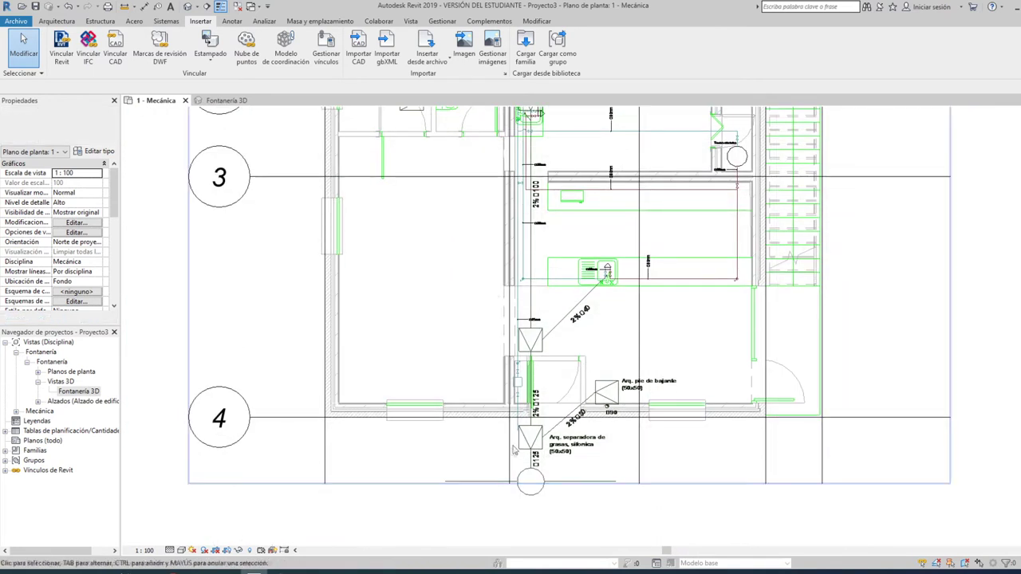
middle_drag(581, 196, 576, 320)
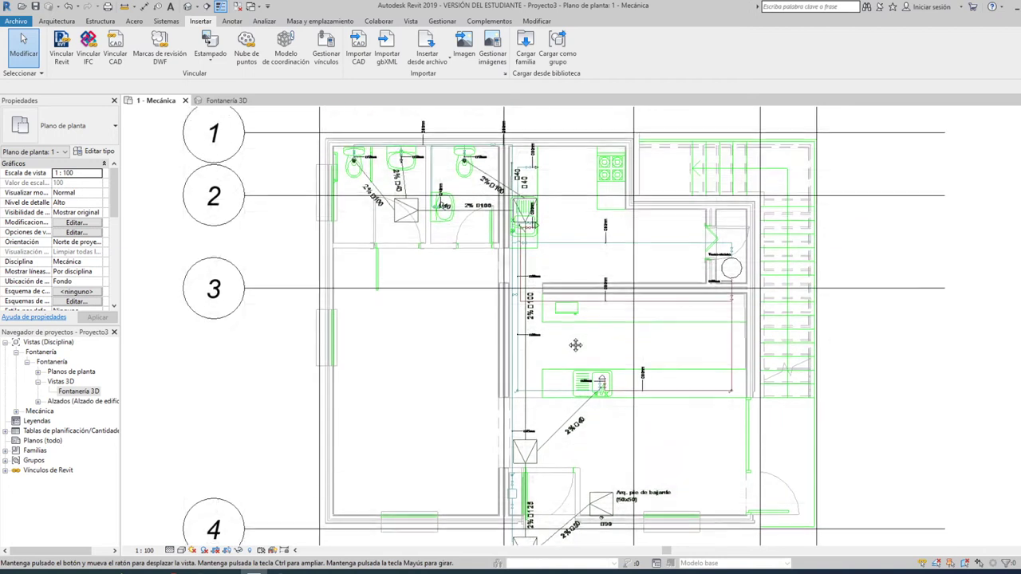
Step: Zoom out and recentre on the whole building with grid bubbles A–E visible
scroll(735, 281, up, 2)
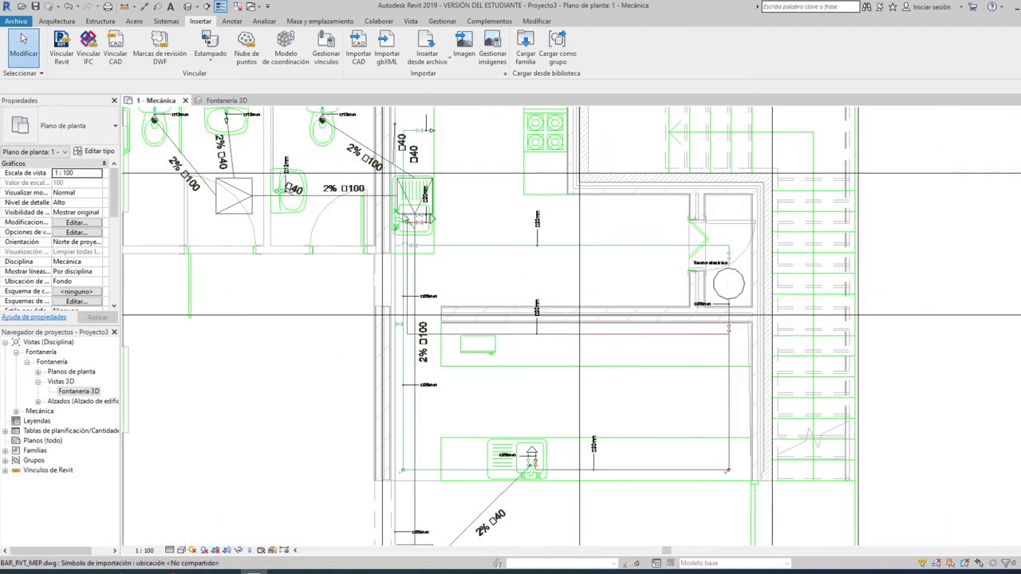
middle_drag(405, 215, 424, 238)
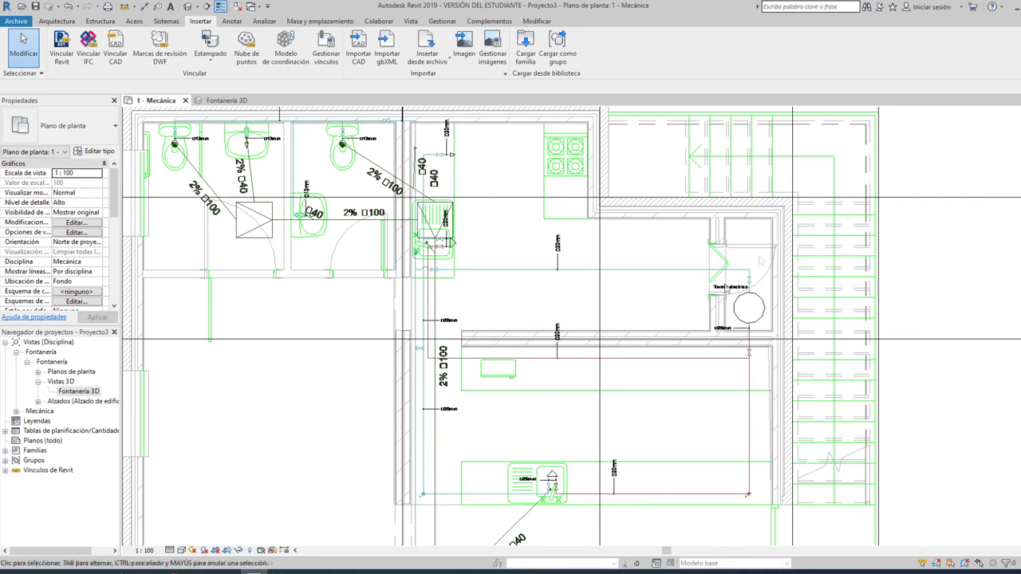
scroll(760, 259, down, 2)
middle_drag(627, 246, 698, 228)
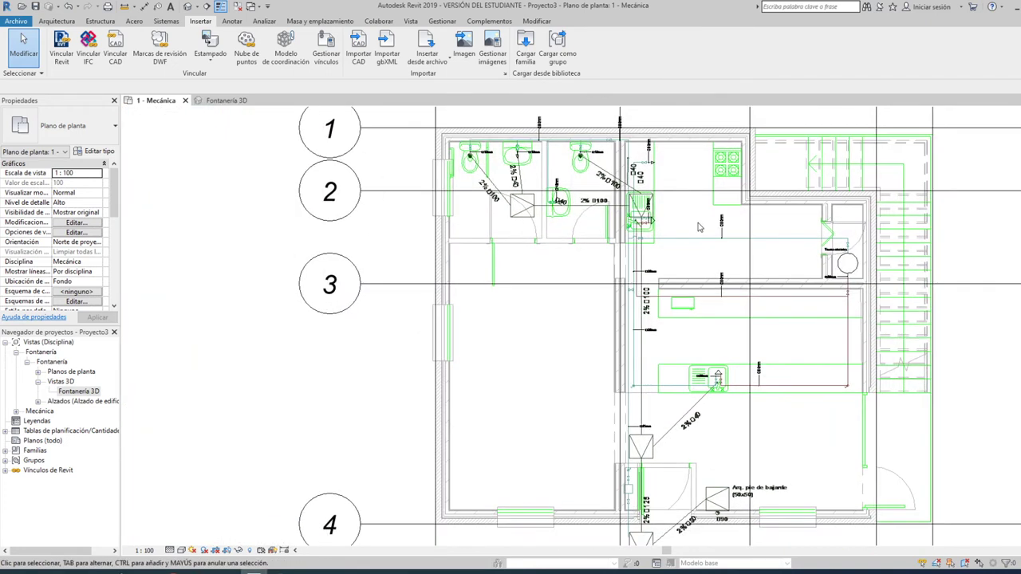
scroll(698, 228, down, 1)
scroll(589, 199, down, 1)
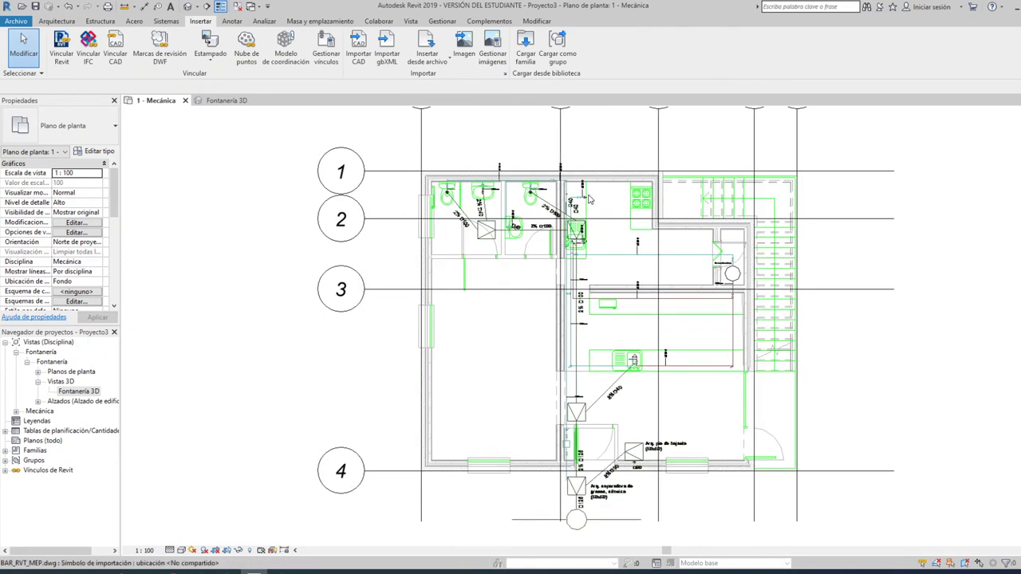
scroll(589, 199, down, 1)
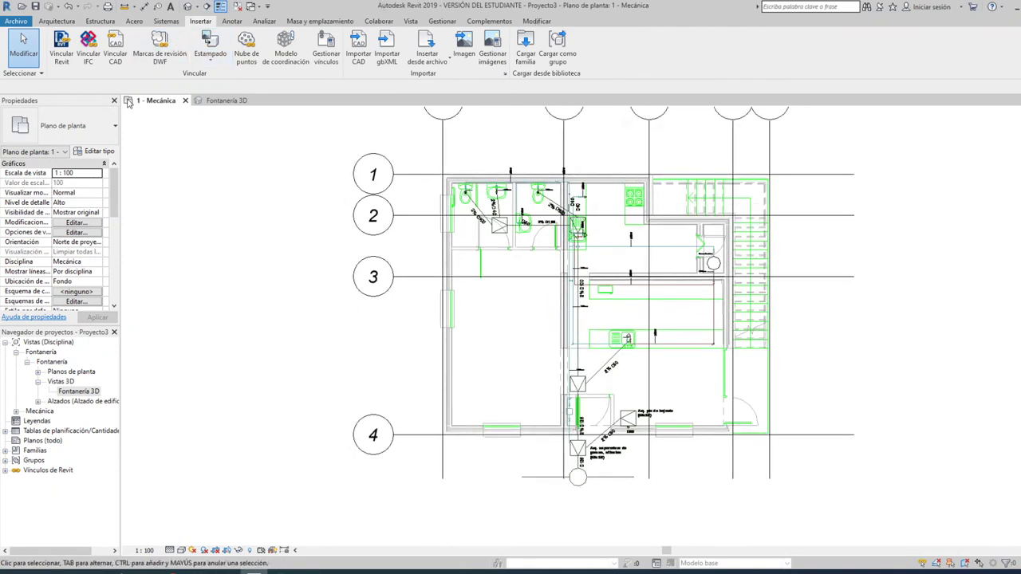
middle_drag(558, 234, 526, 267)
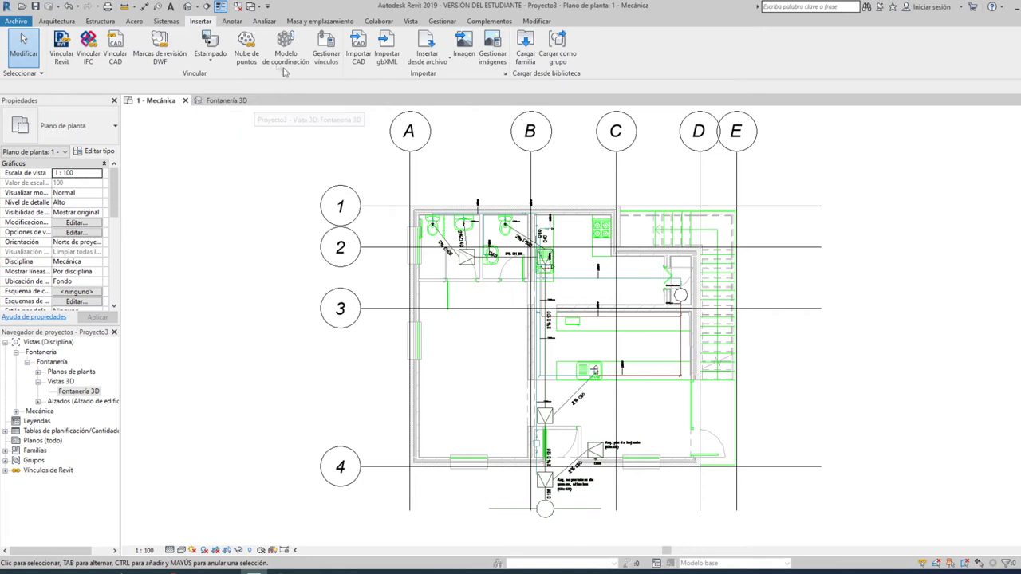
Step: Start the Tubería tool and keep the Estándar pipe type in the Type Selector
scroll(341, 45, up, 1)
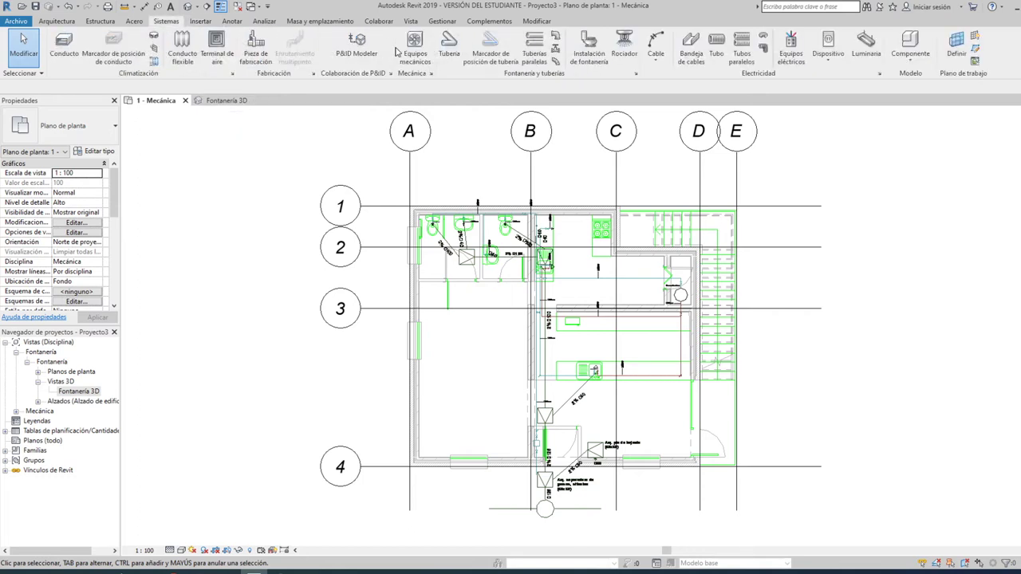
click(448, 47)
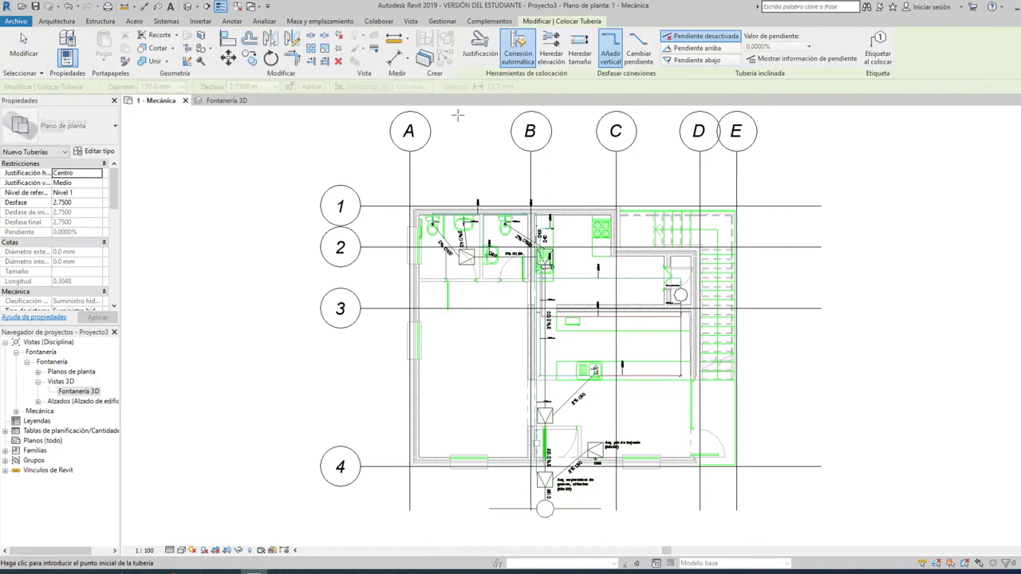
click(83, 128)
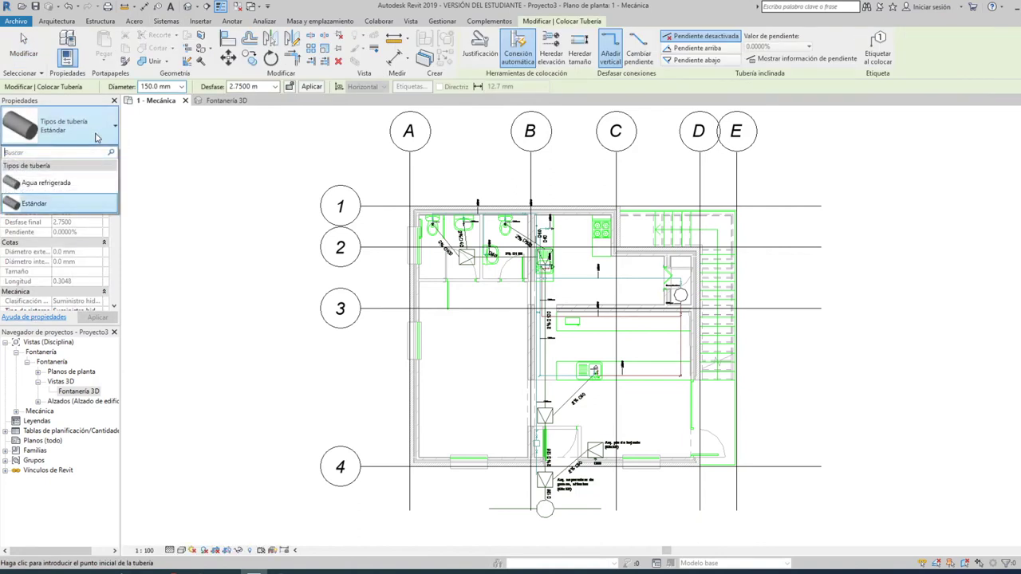
click(76, 205)
Step: Open Estándar's type properties and review the Cobre - A segment list in Routing Preferences
click(95, 151)
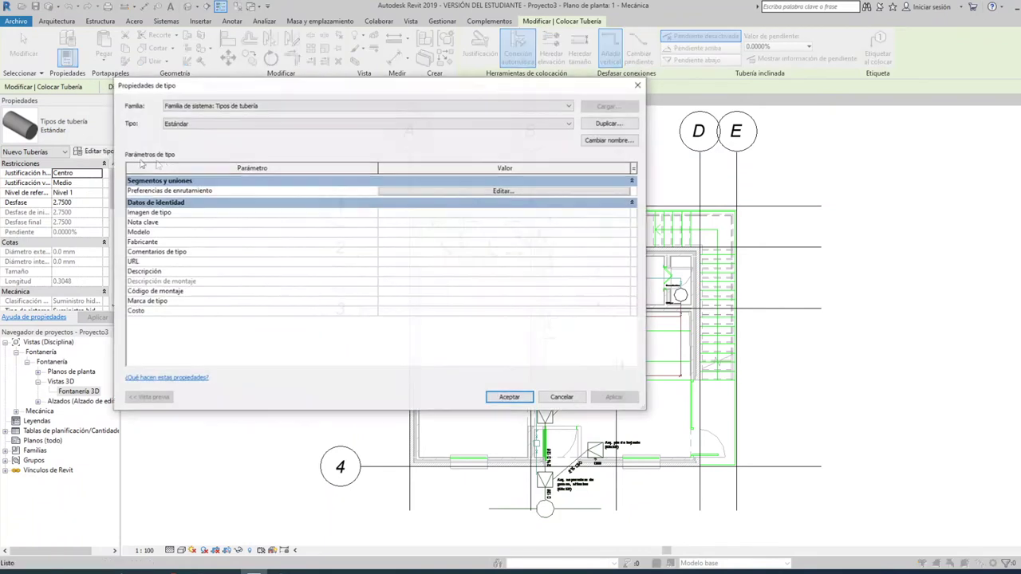
click(520, 192)
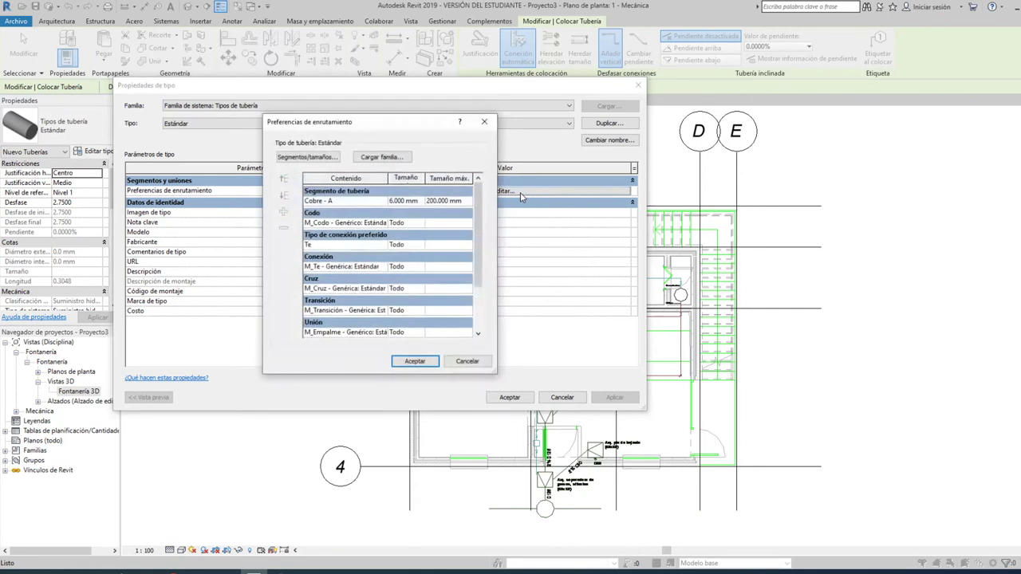
click(355, 203)
click(383, 201)
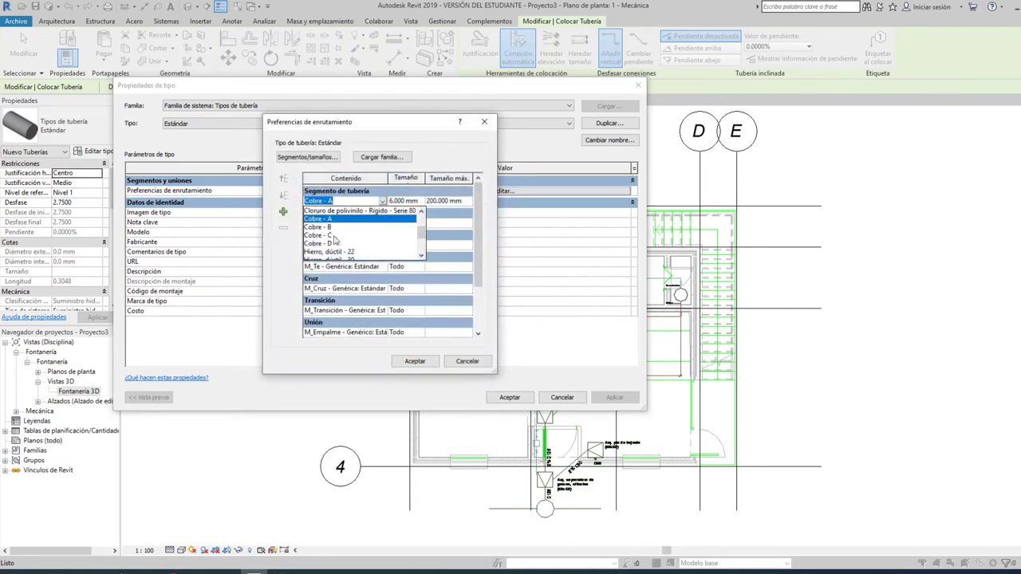
scroll(340, 242, down, 1)
scroll(340, 243, down, 1)
scroll(338, 240, up, 2)
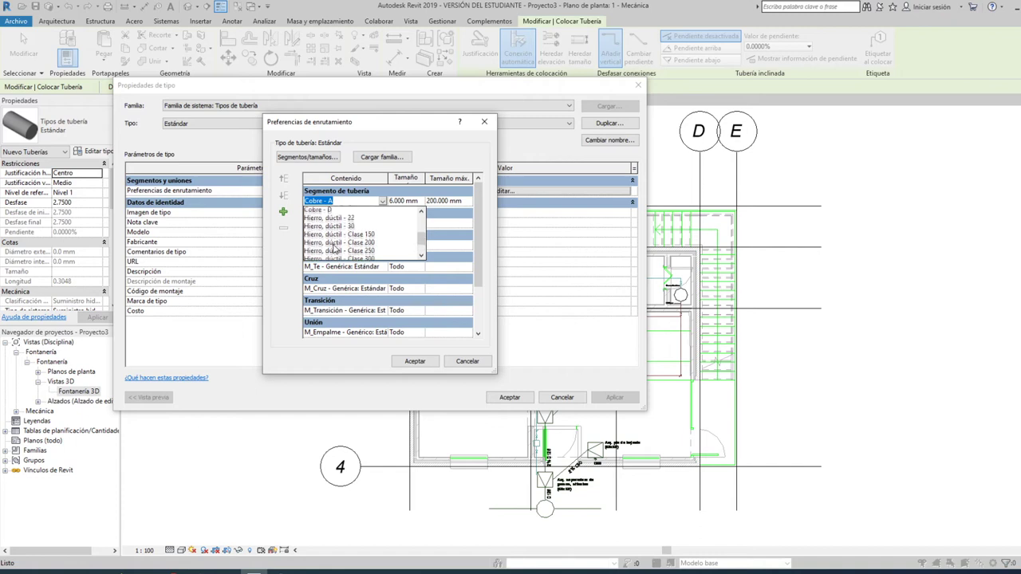
scroll(337, 240, up, 2)
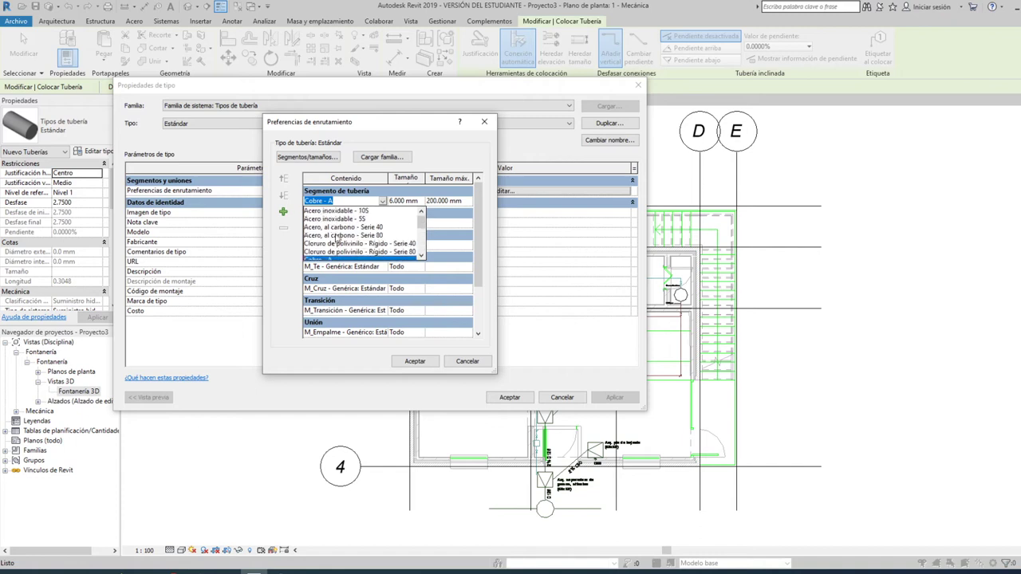
Step: Cancel Routing Preferences and Type Properties without changes, switch to Gestionar, and end the Pipe tool
click(476, 367)
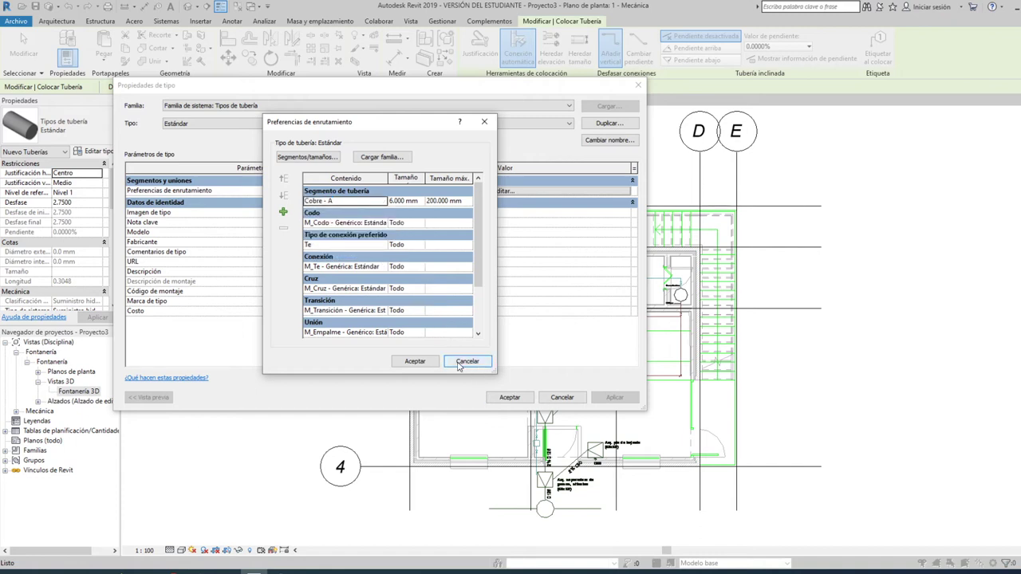
click(467, 362)
click(559, 402)
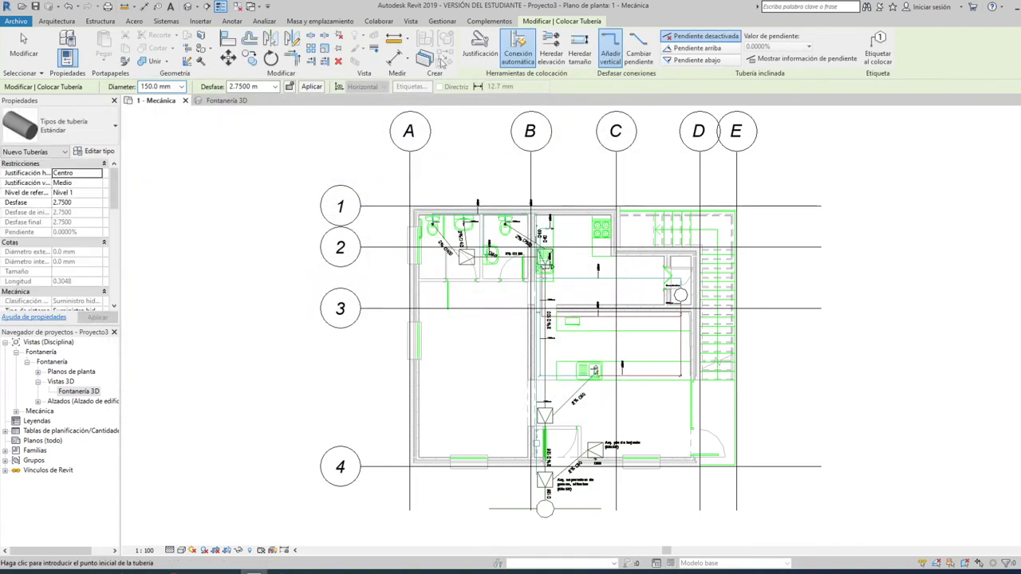
click(437, 22)
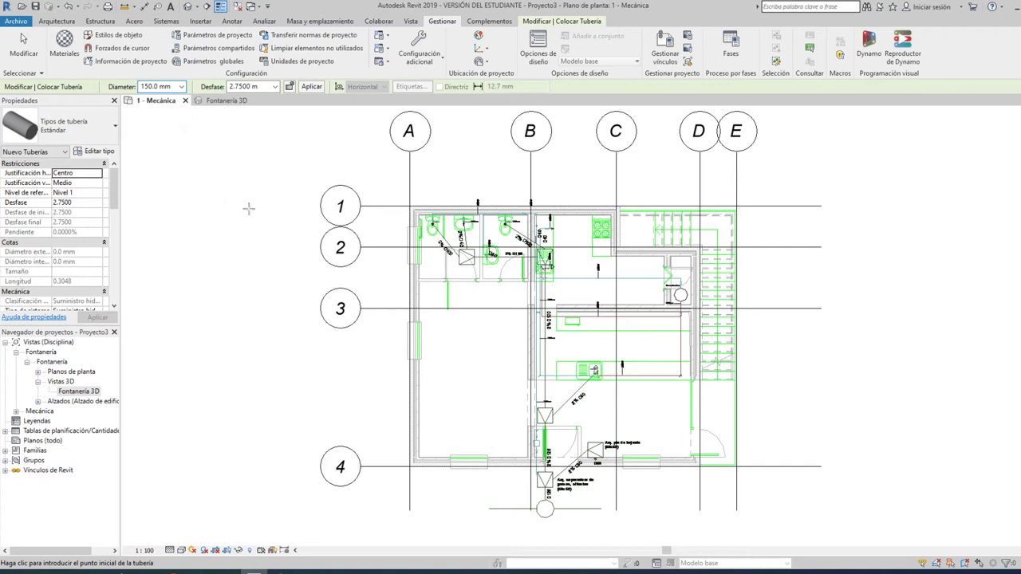
key(Escape)
key(Escape)
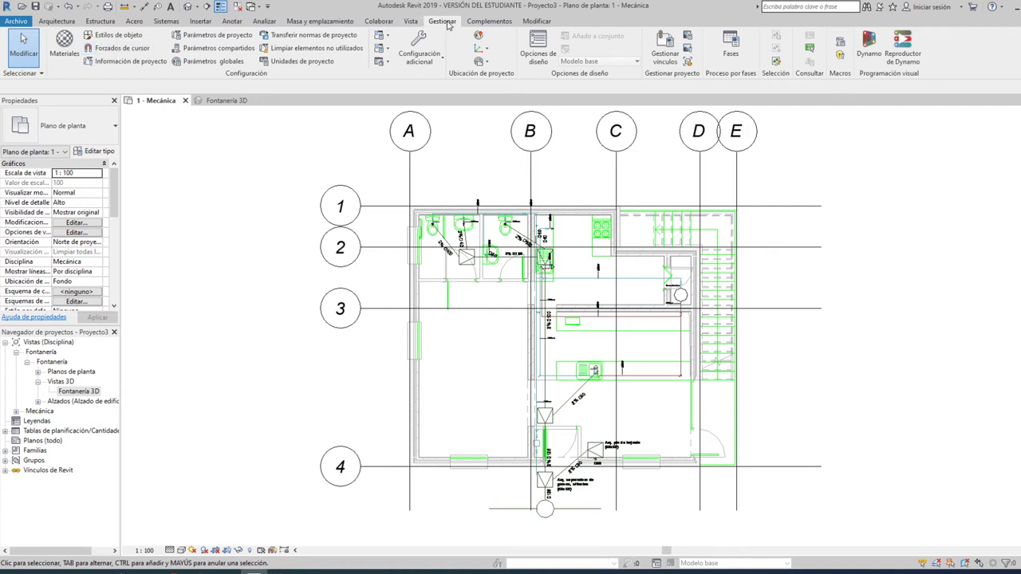
Step: Create a new material in the Material Browser and rename it PEX
click(63, 38)
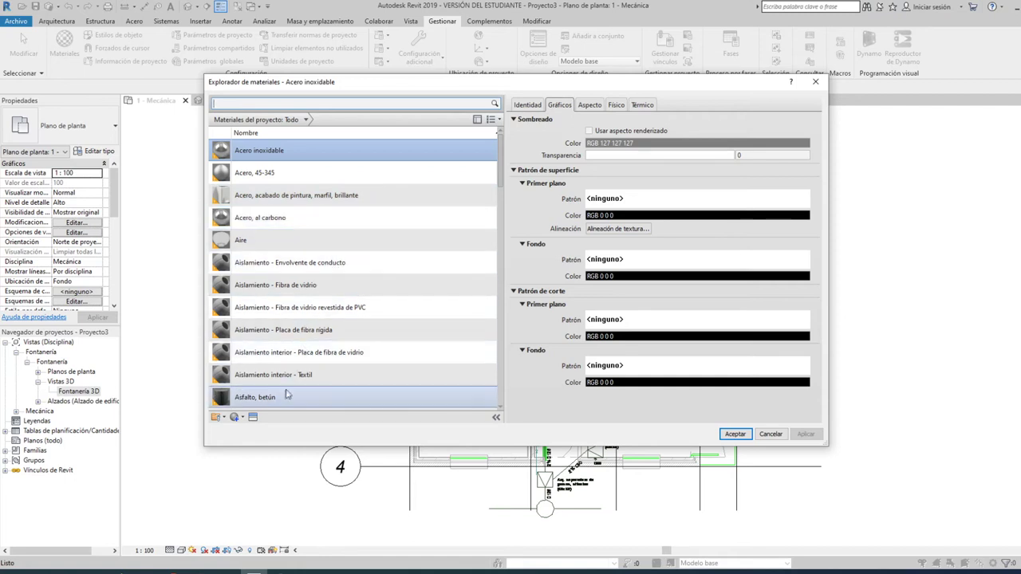
scroll(271, 403, down, 1)
click(237, 418)
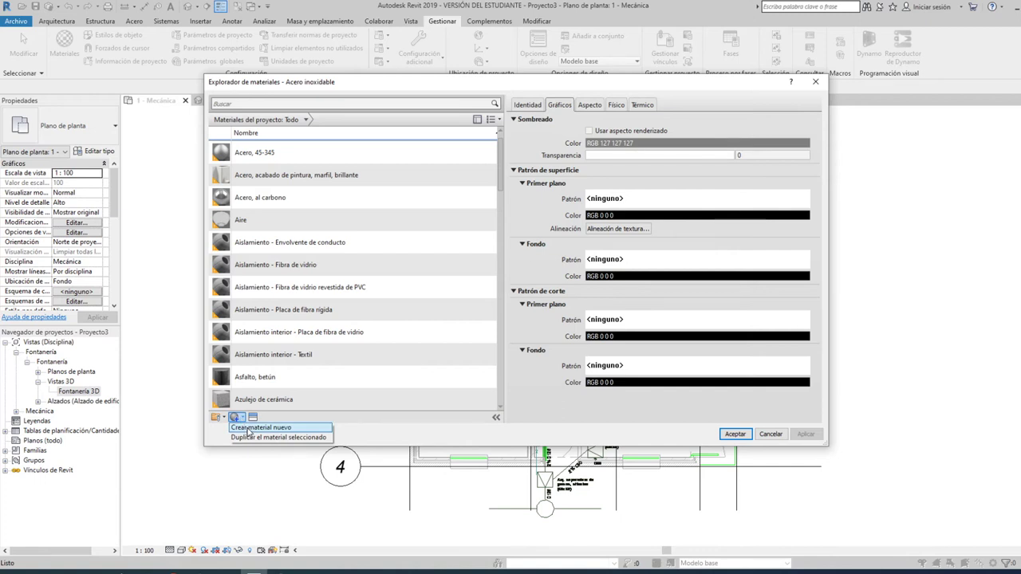
click(255, 428)
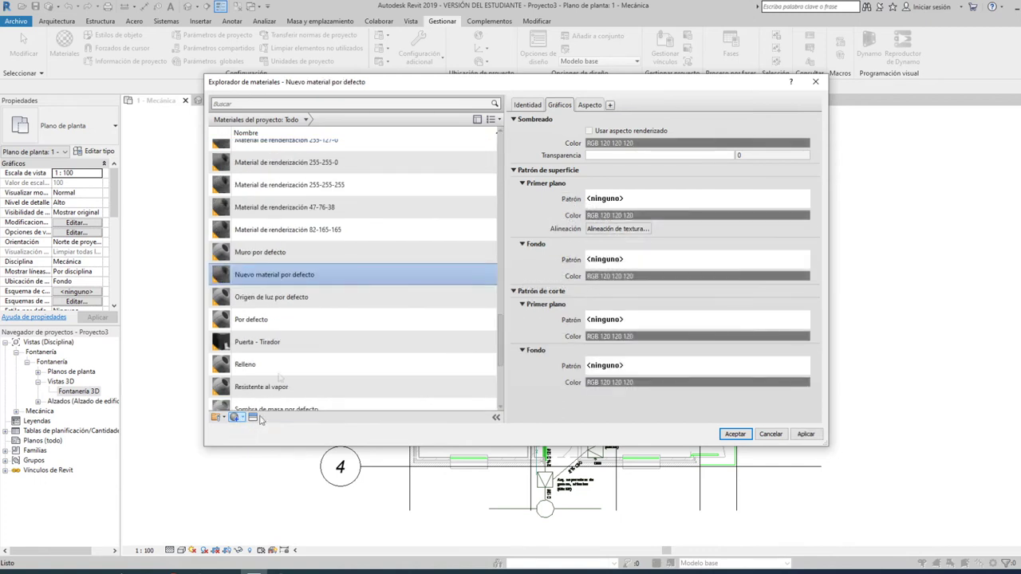
right_click(372, 263)
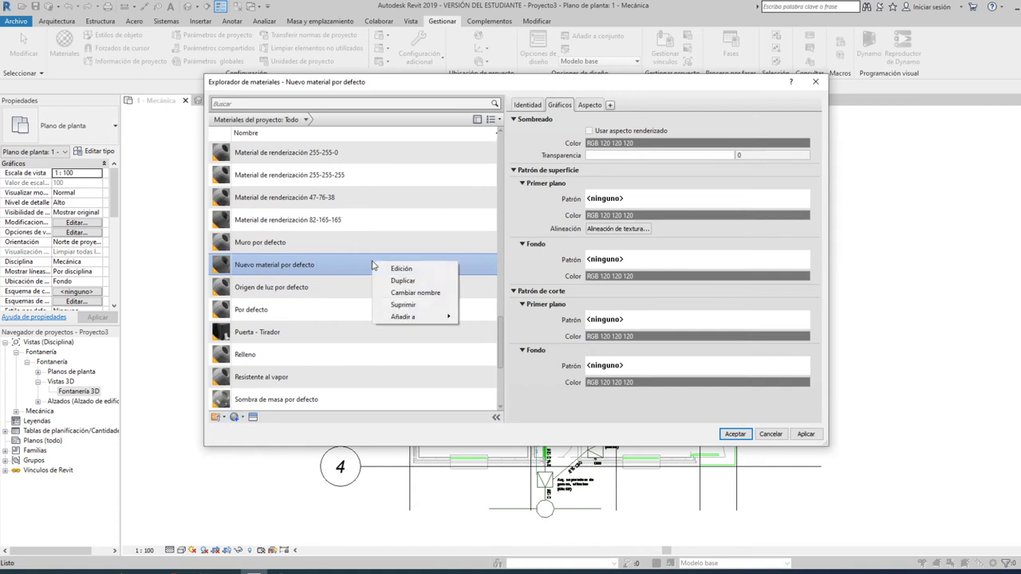
click(421, 293)
text(PEX)
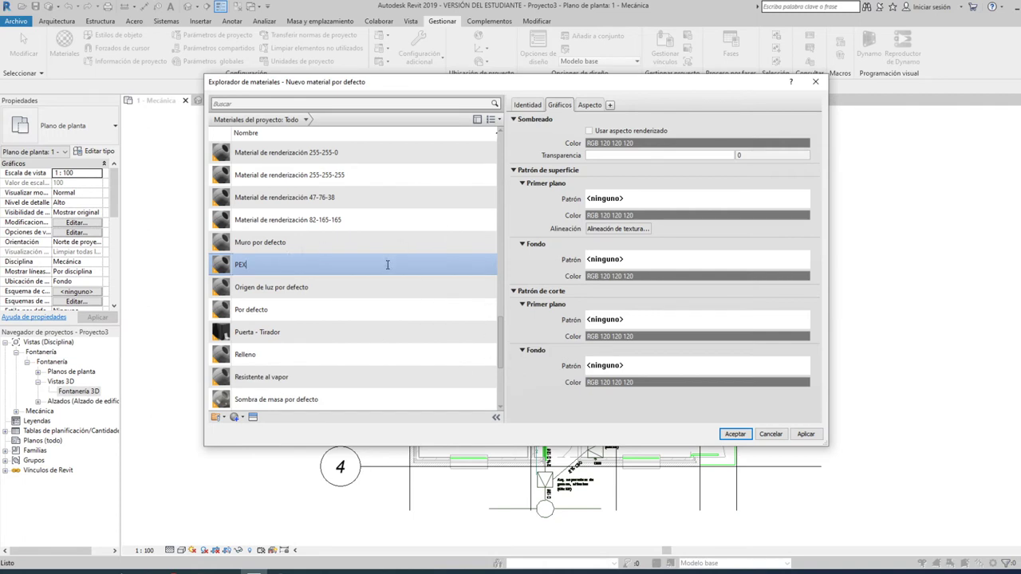
key(Return)
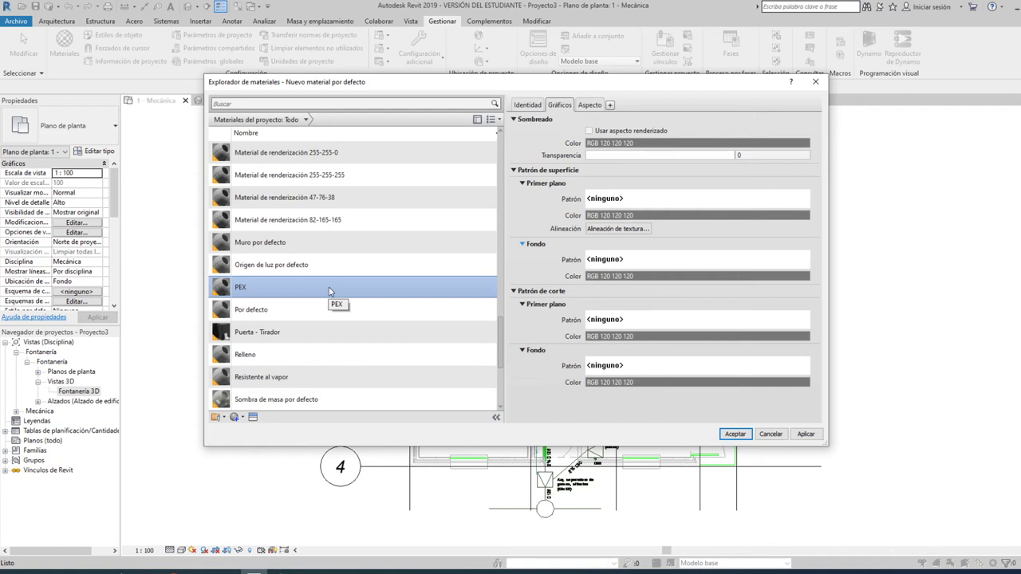
scroll(476, 136, up, 1)
Step: Review PEX's Identity and Appearance tabs, then browse Autodesk Physical Assets > Plástico
click(527, 105)
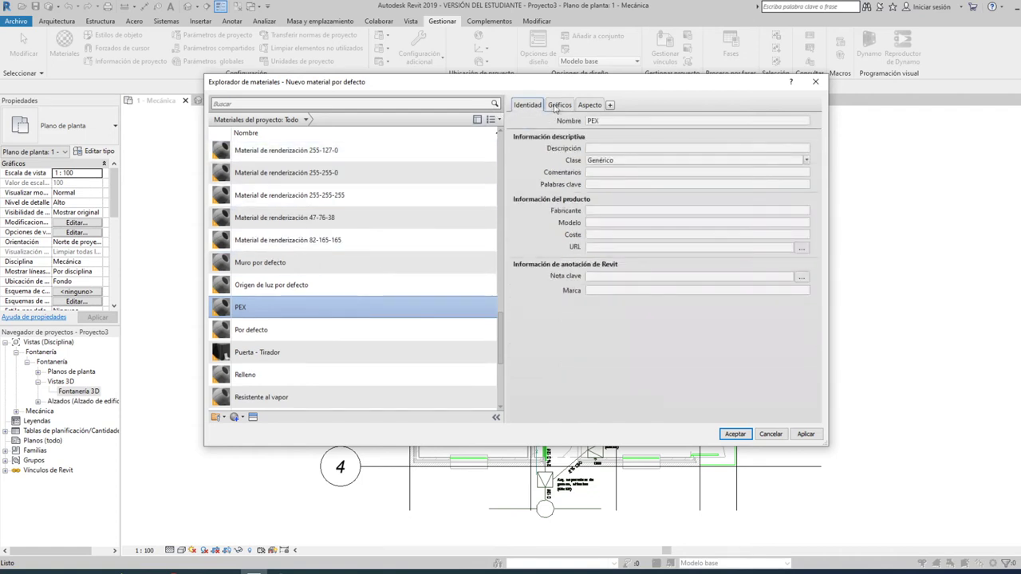
click(589, 105)
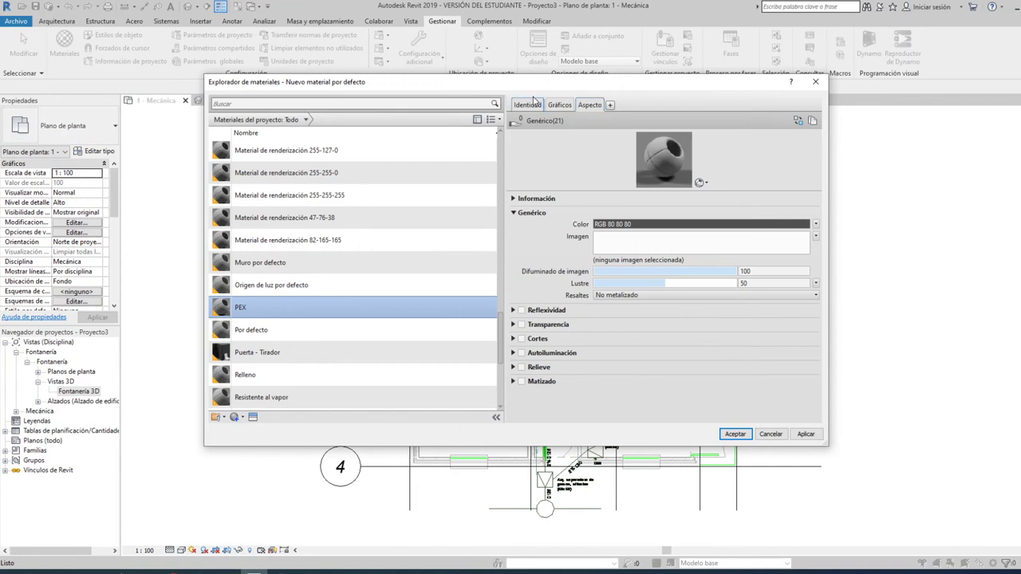
click(529, 106)
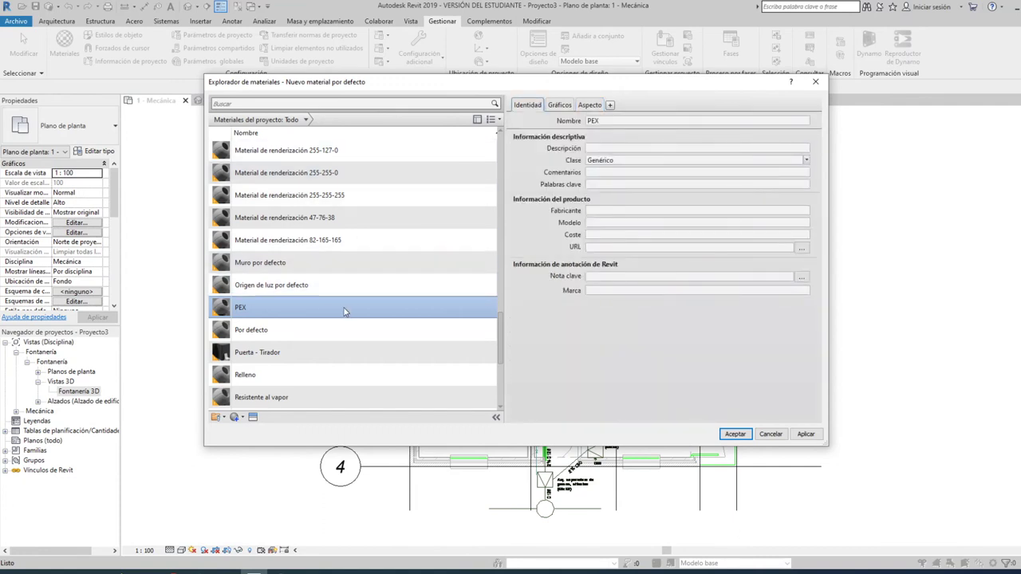
scroll(256, 383, down, 1)
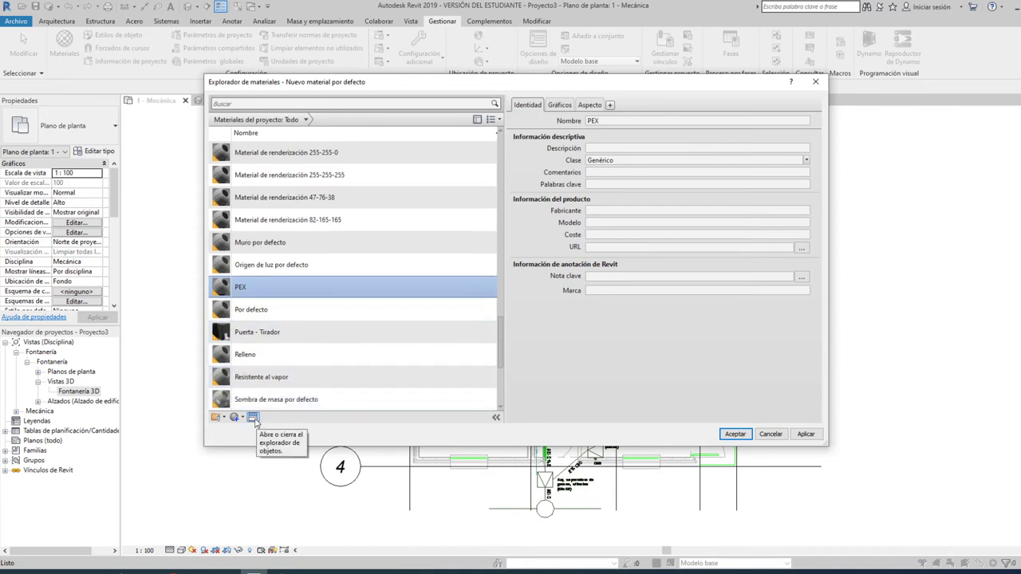
click(253, 418)
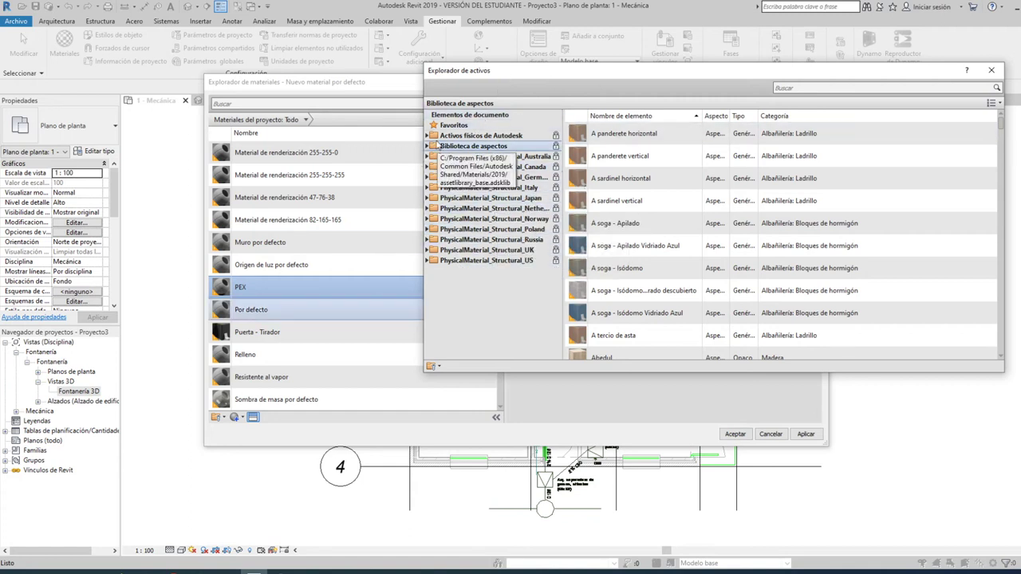
click(428, 137)
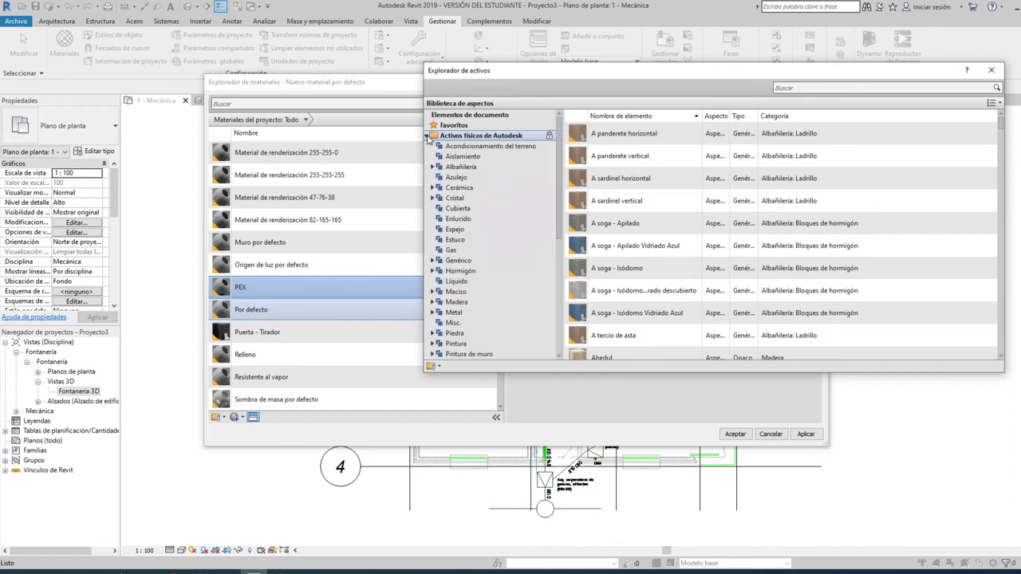
scroll(459, 192, down, 1)
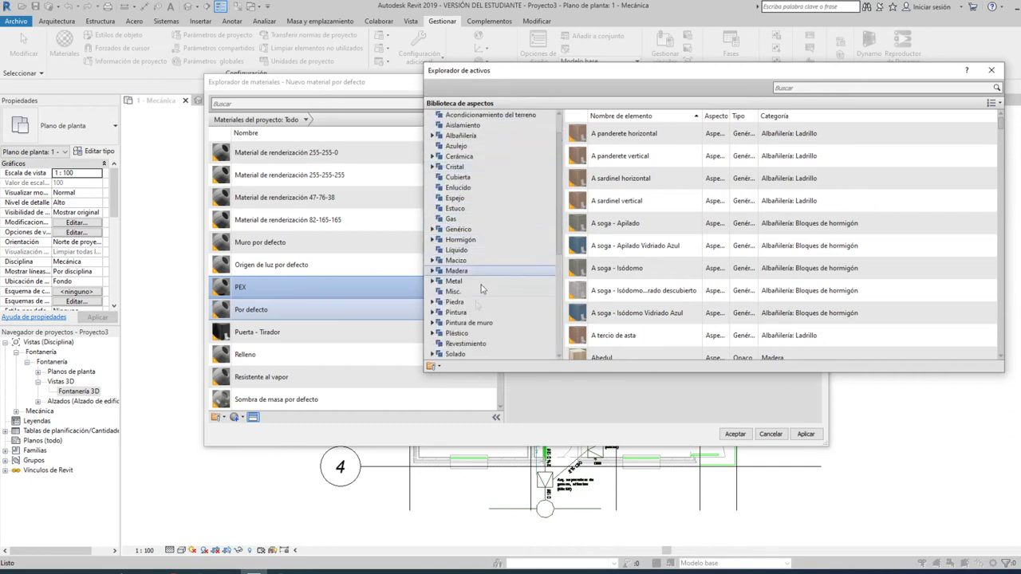
click(457, 333)
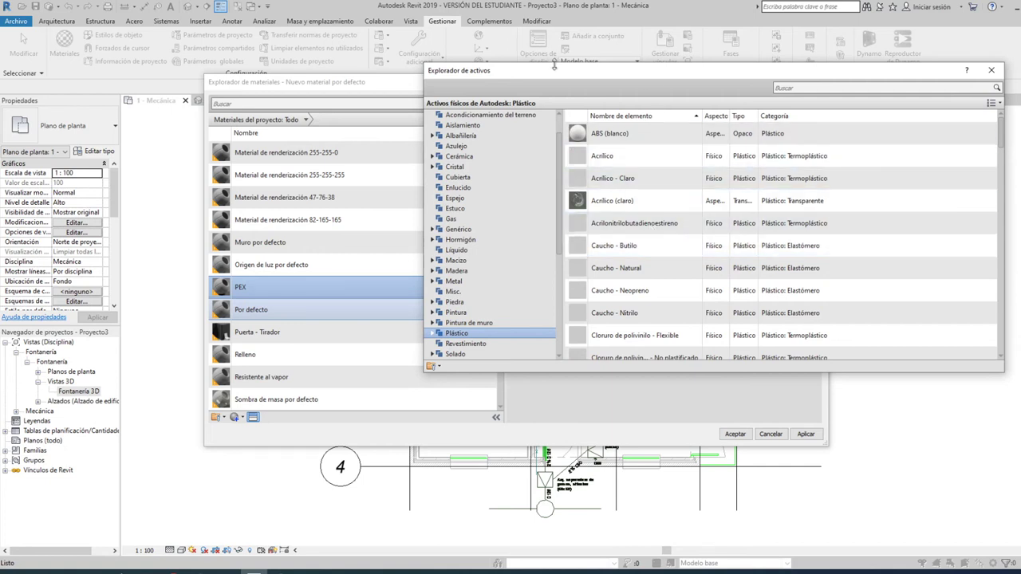
drag(554, 67, 403, 29)
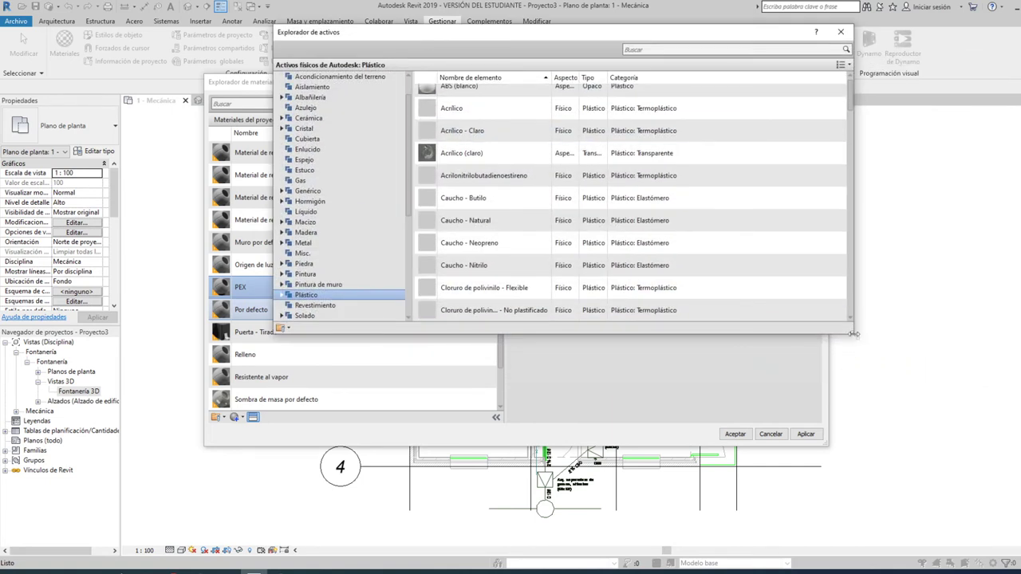
Step: Assign Polietileno HDPE as PEX's physical asset and close the Asset Browser
drag(854, 335, 914, 494)
scroll(500, 351, down, 1)
scroll(500, 351, down, 5)
scroll(500, 351, down, 5)
scroll(500, 351, down, 1)
scroll(500, 351, down, 3)
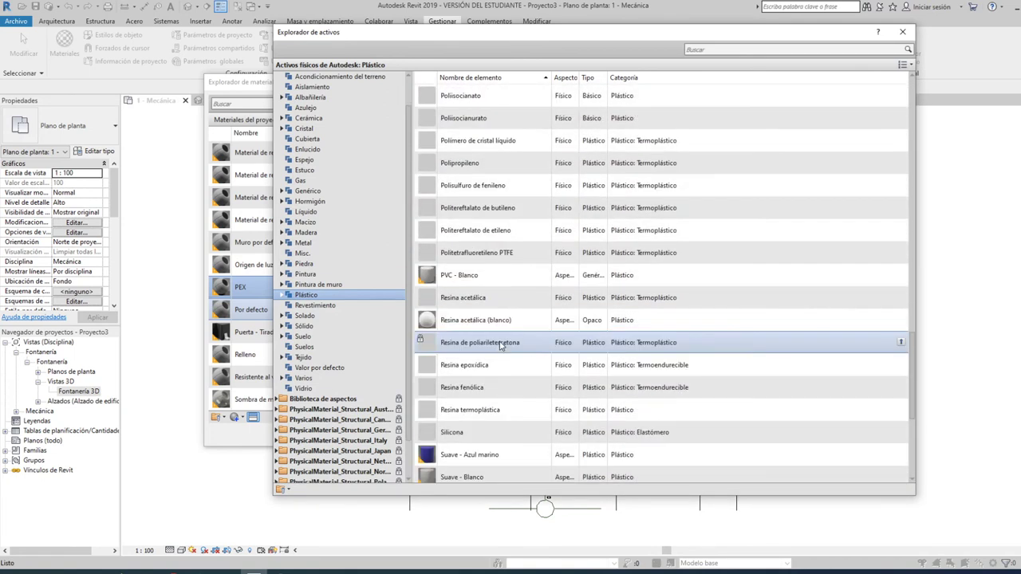
scroll(500, 344, up, 3)
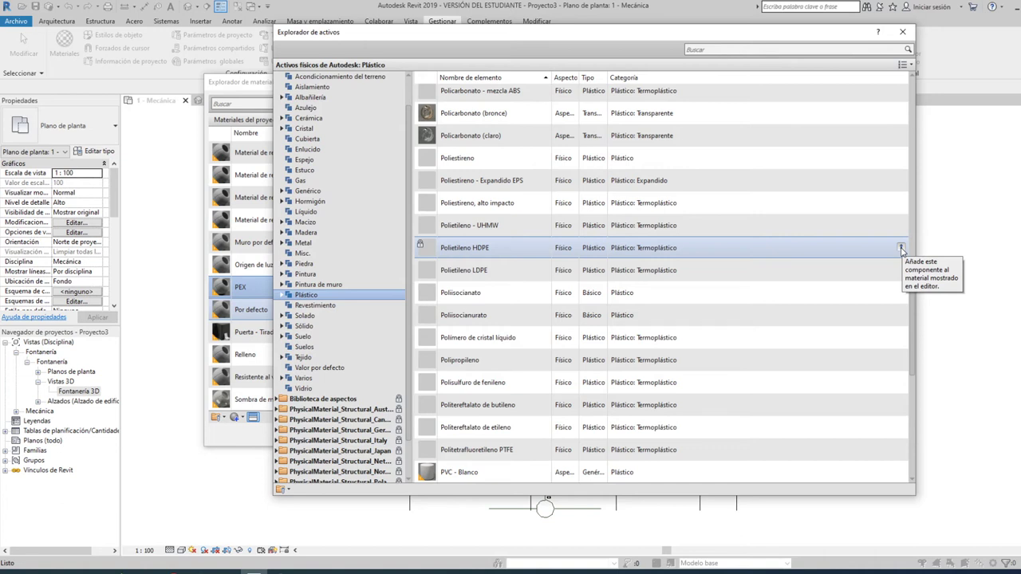
click(901, 249)
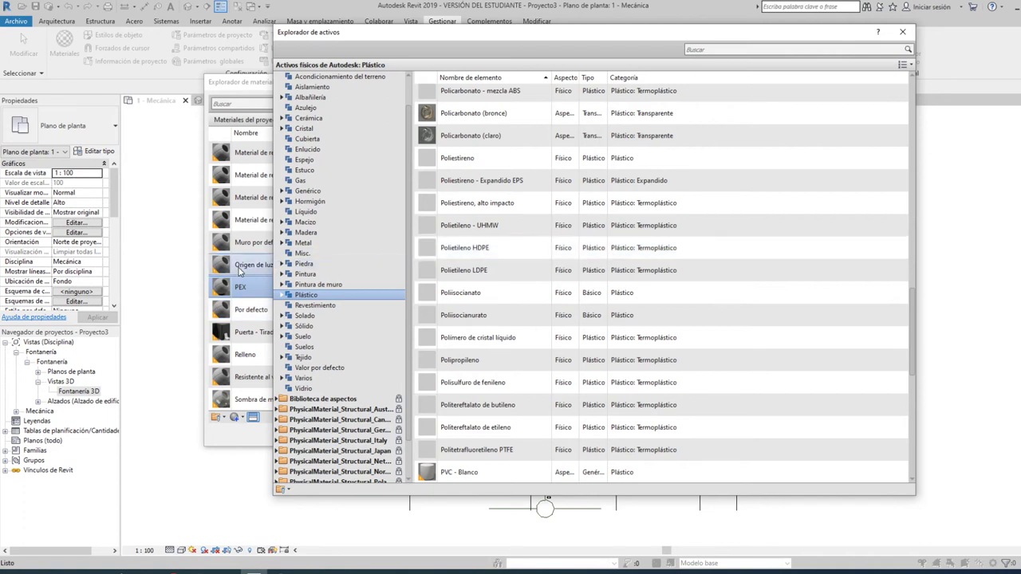
click(902, 33)
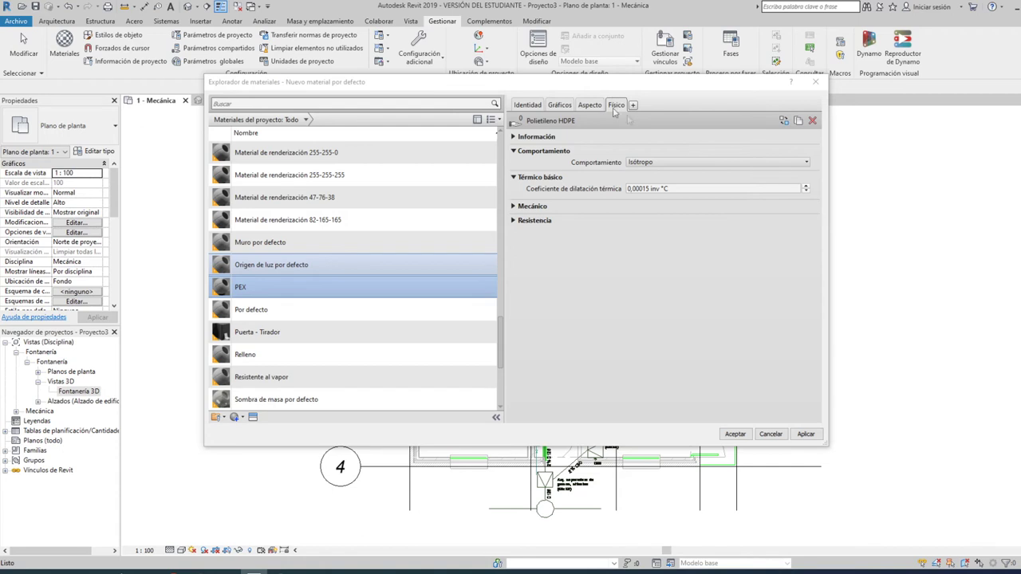
Step: Review PEX's material tabs and add a new Térmico asset to it
click(597, 107)
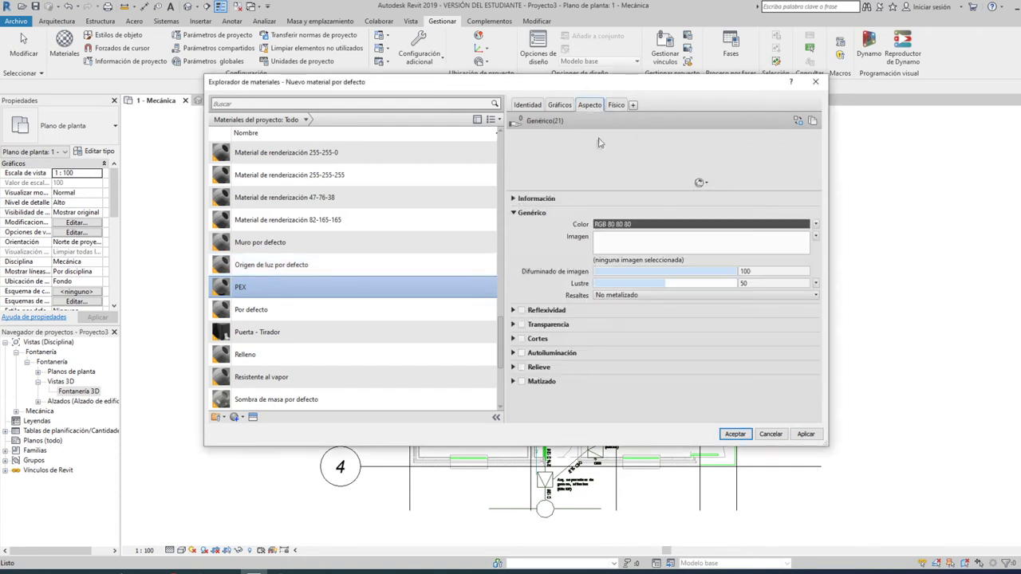
click(559, 105)
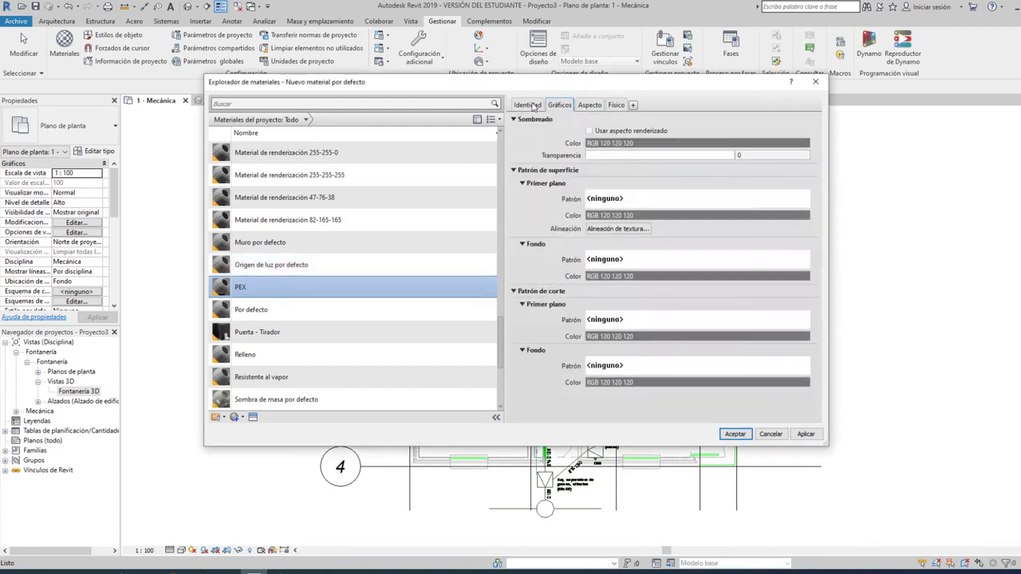
click(530, 105)
click(616, 104)
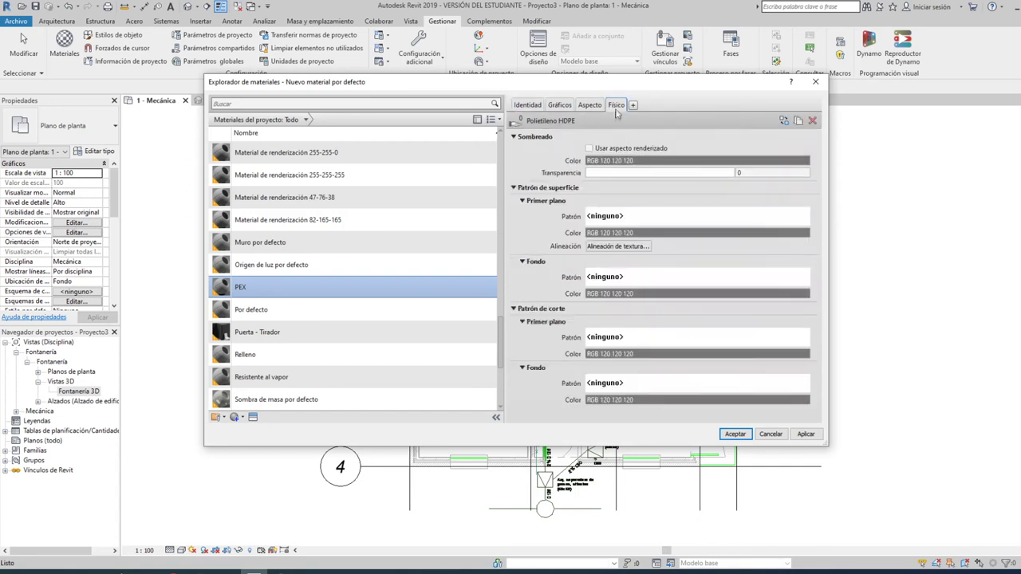
click(634, 105)
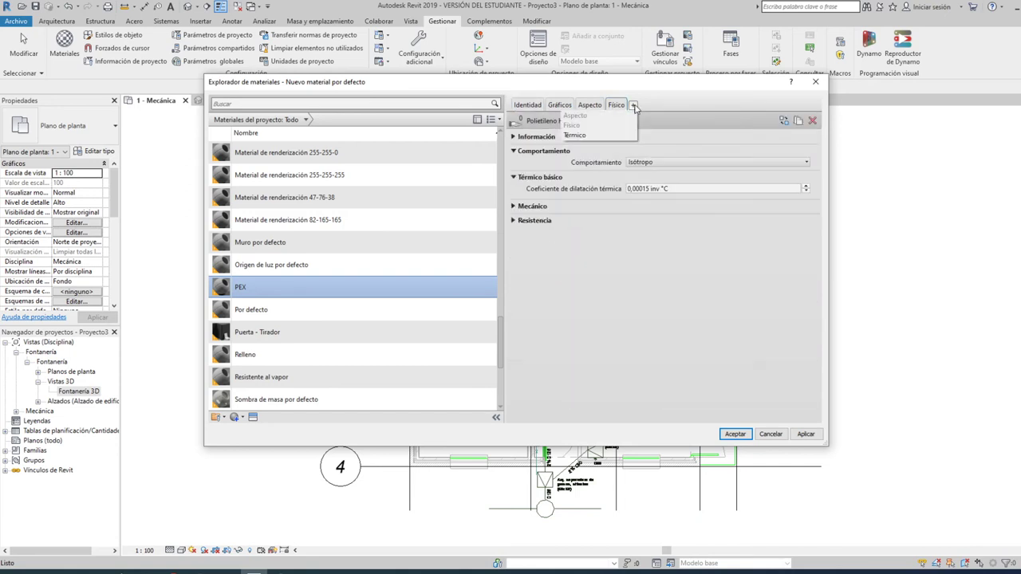
click(610, 137)
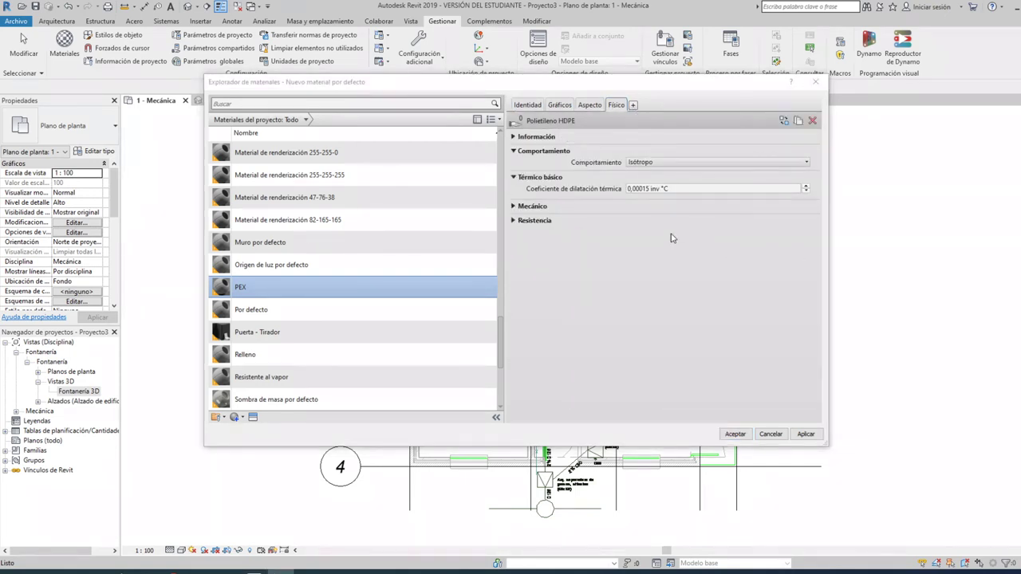
click(636, 106)
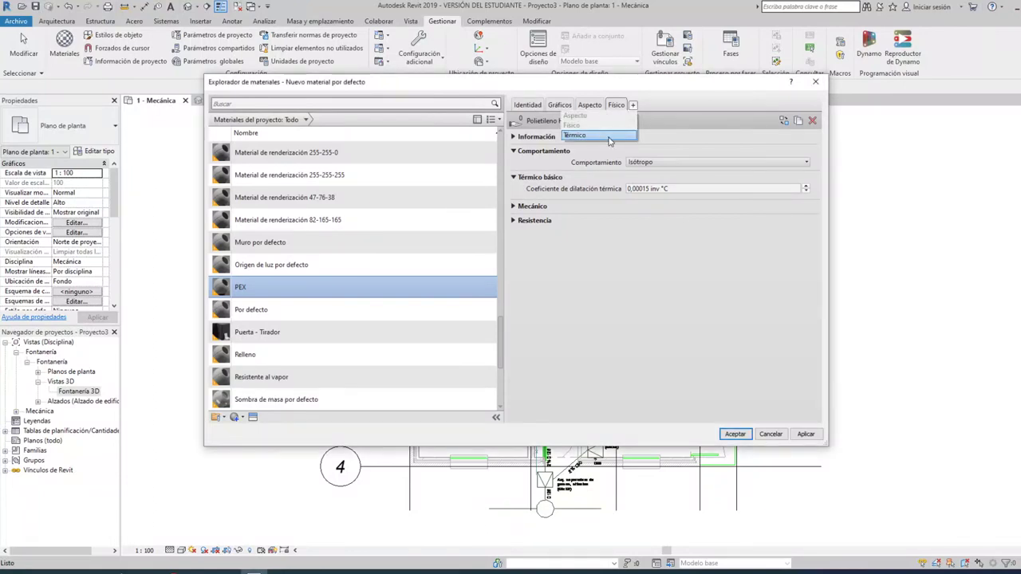
click(613, 136)
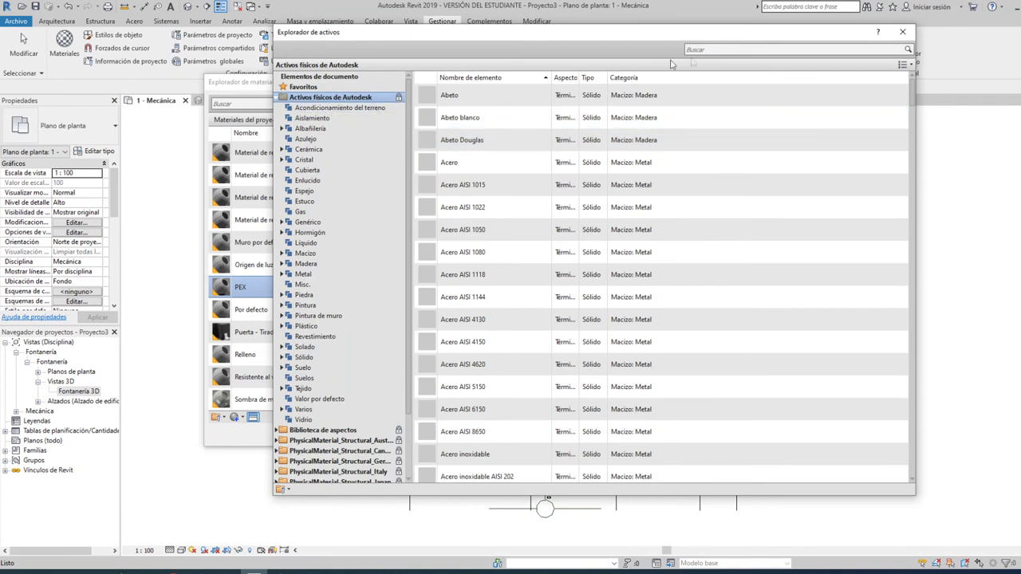
Step: Search the library for 'polieti' and assign Polietileno - LDPE as the thermal asset
click(307, 326)
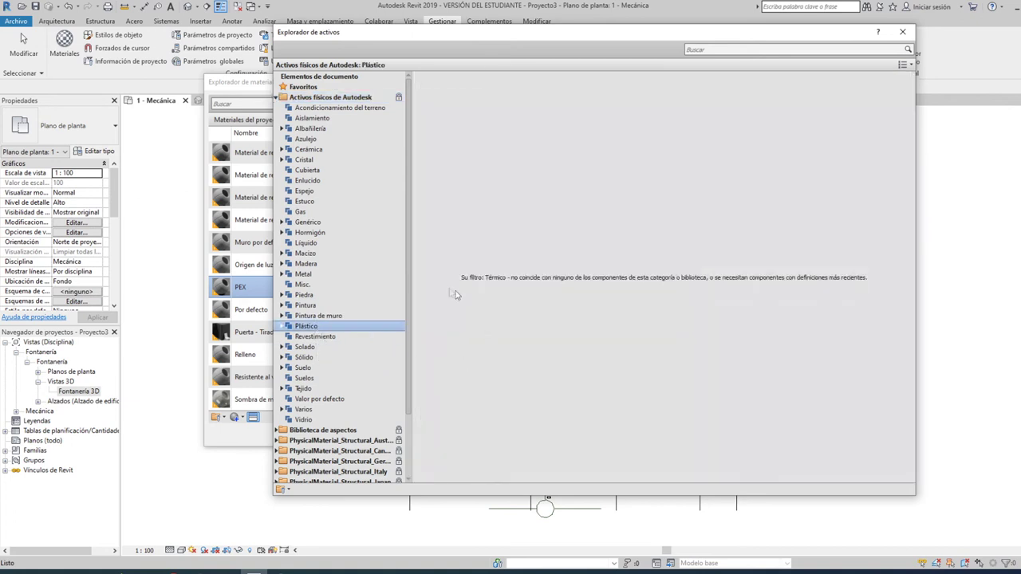
click(327, 97)
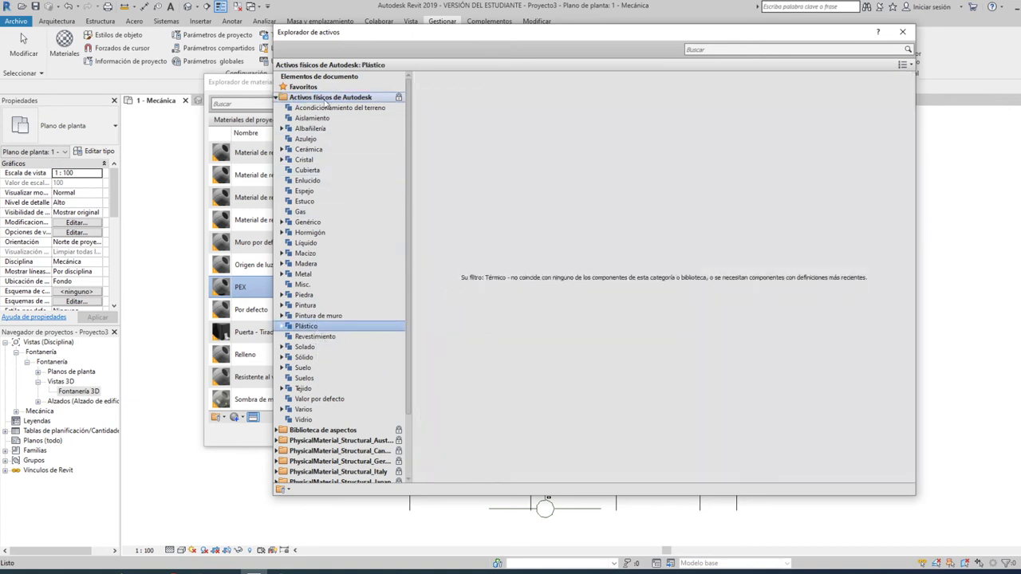
click(772, 49)
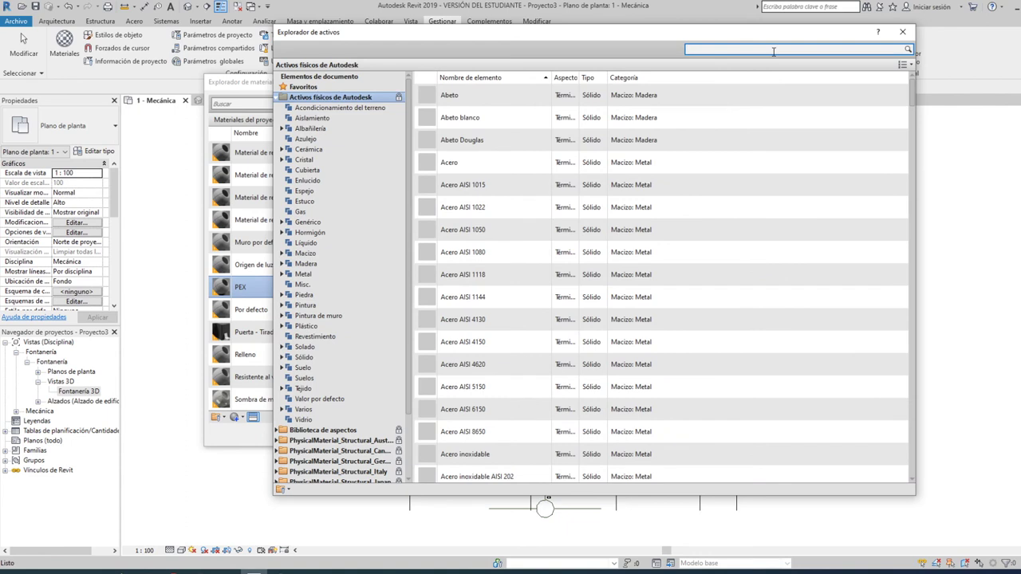
text(polieti)
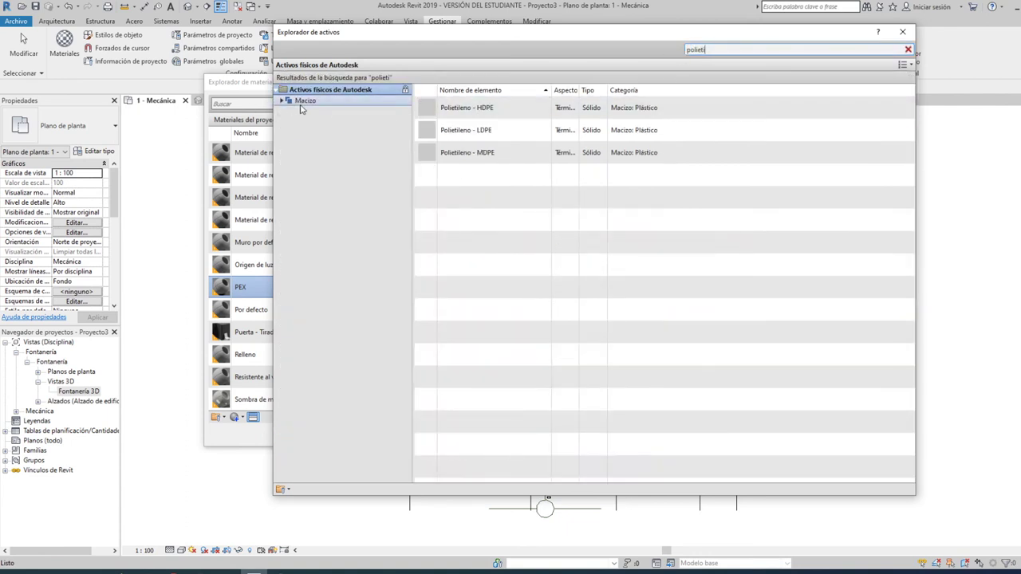
mouse_move(466, 130)
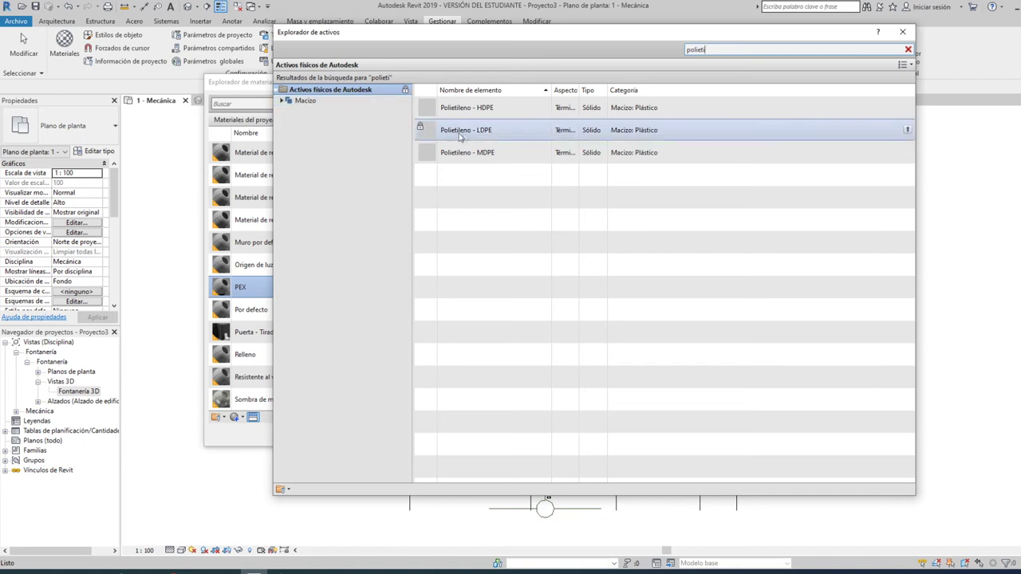
click(909, 132)
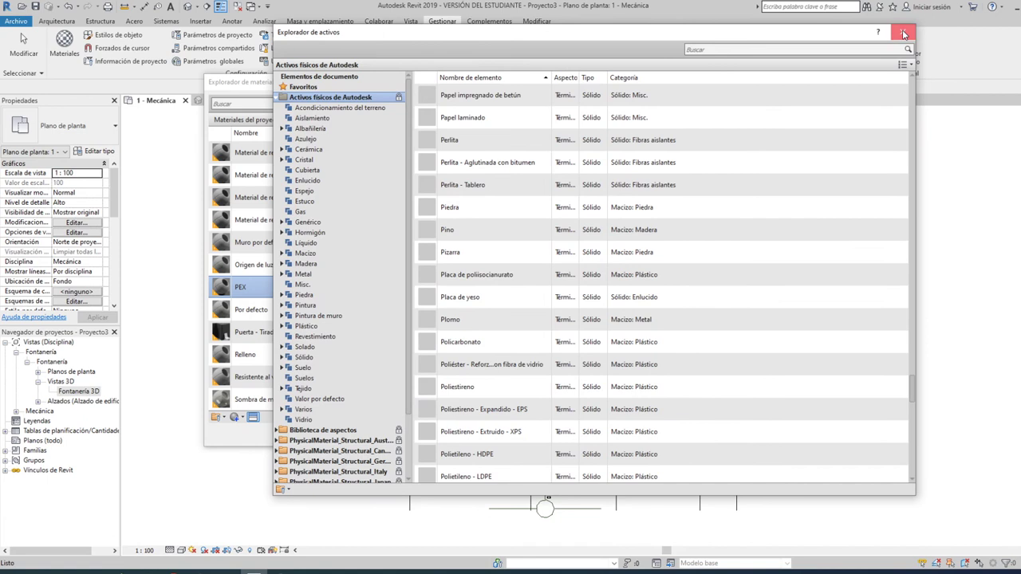
click(902, 32)
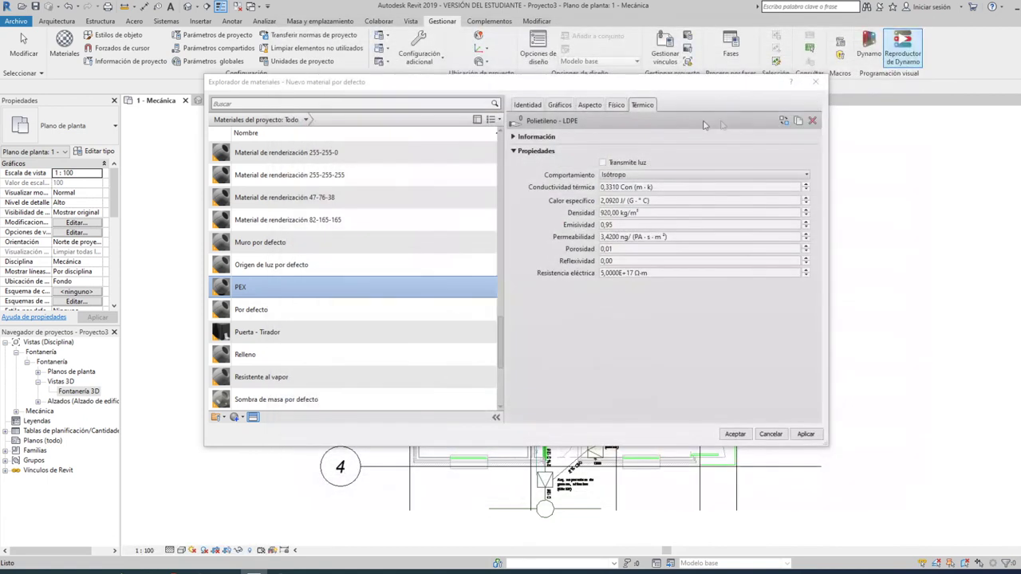
Step: Check the Physical and Thermal tabs, then apply and accept the material changes
click(619, 106)
click(642, 106)
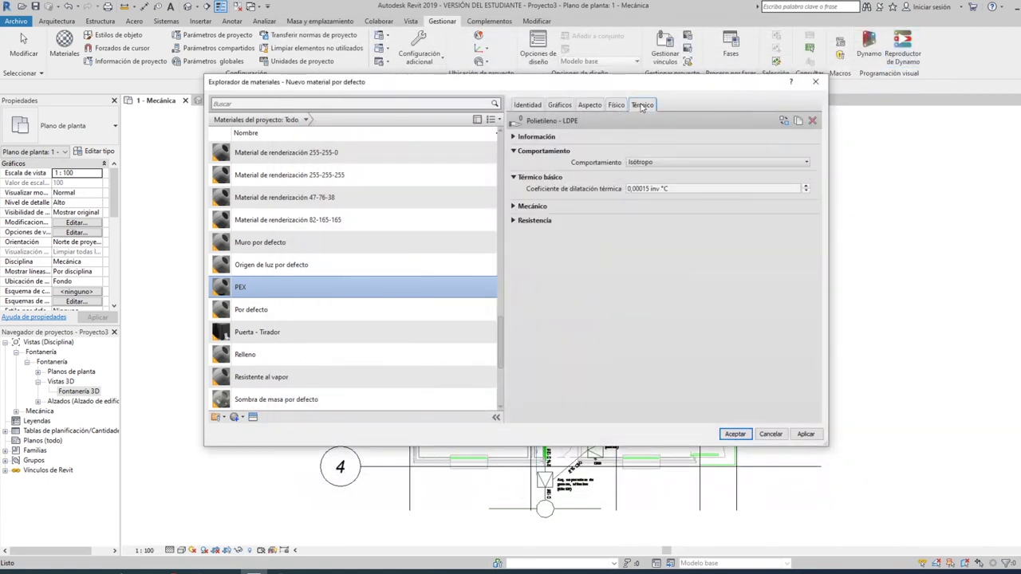
click(815, 434)
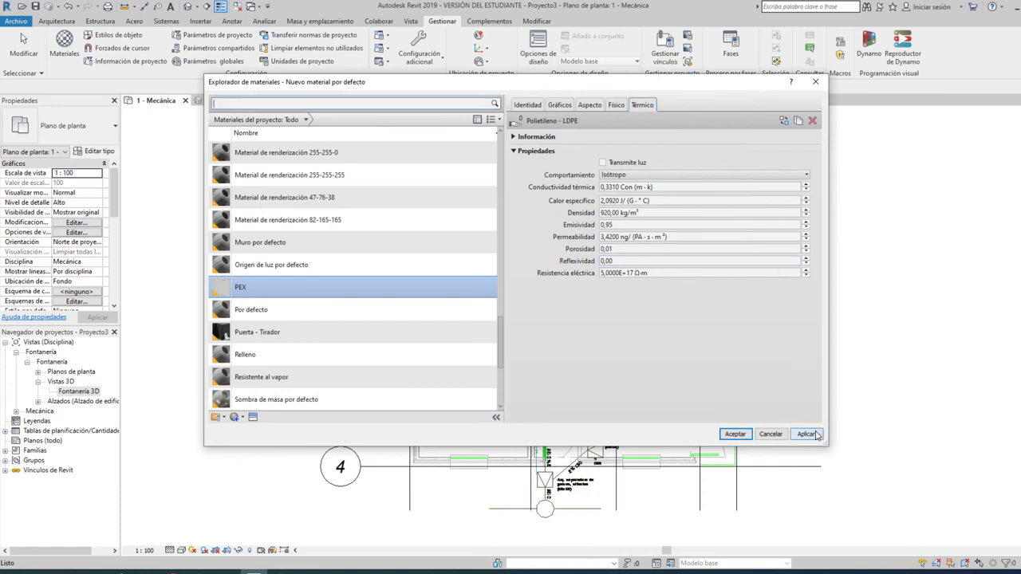
click(735, 435)
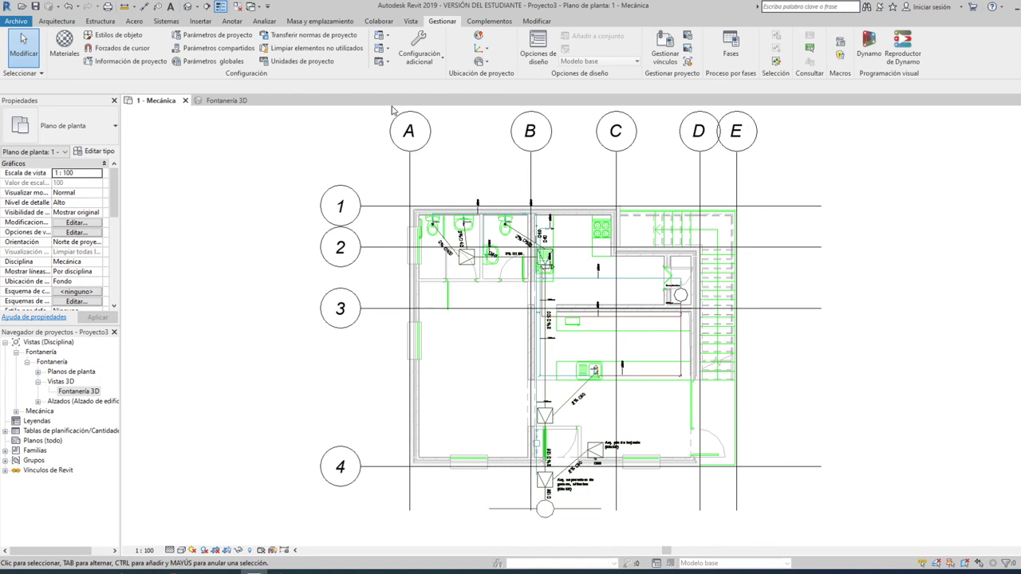
Step: Start the Sistemas > Tubería tool with Tipos de tubería: Estándar selected
click(165, 21)
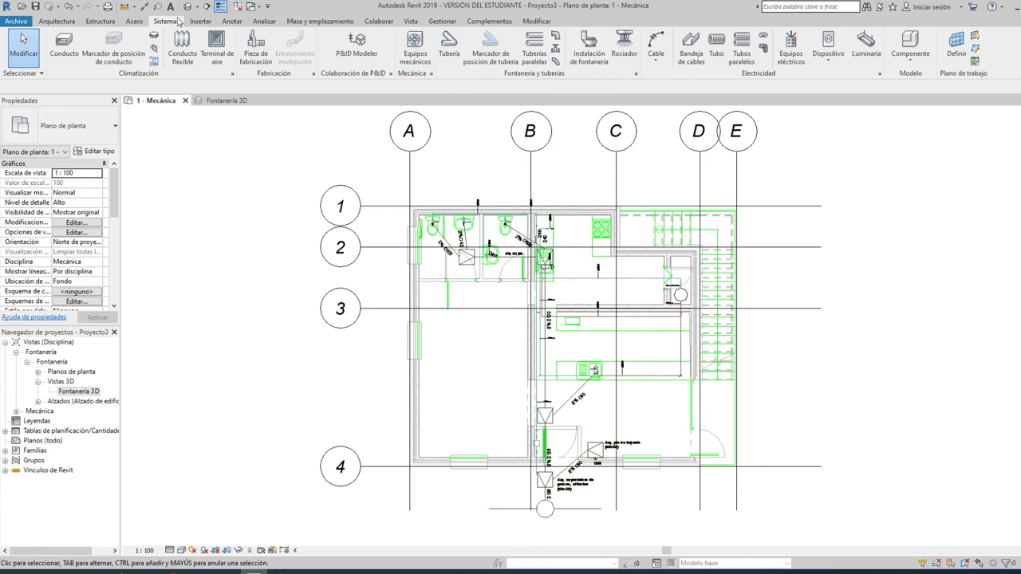
click(449, 48)
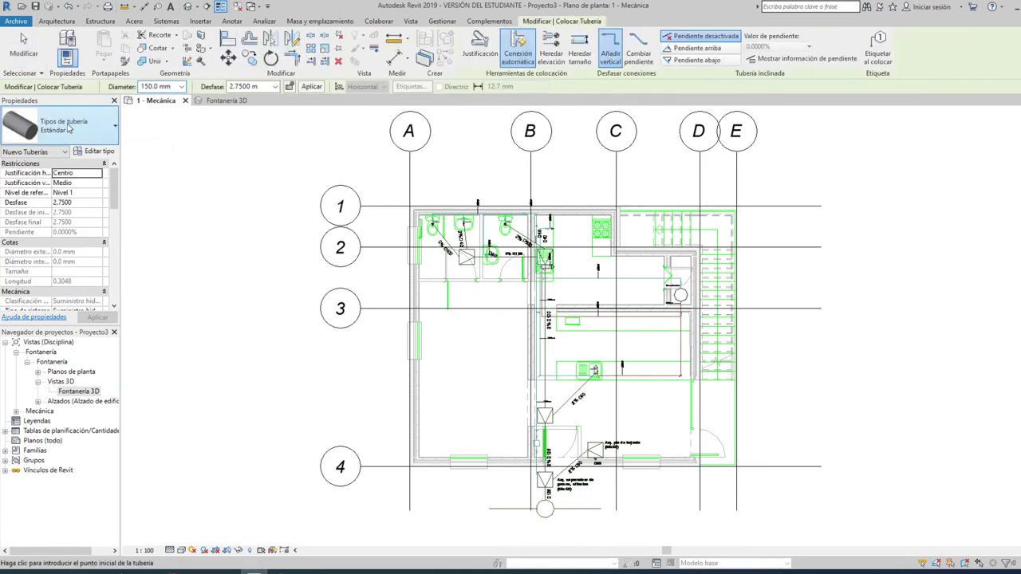
click(88, 131)
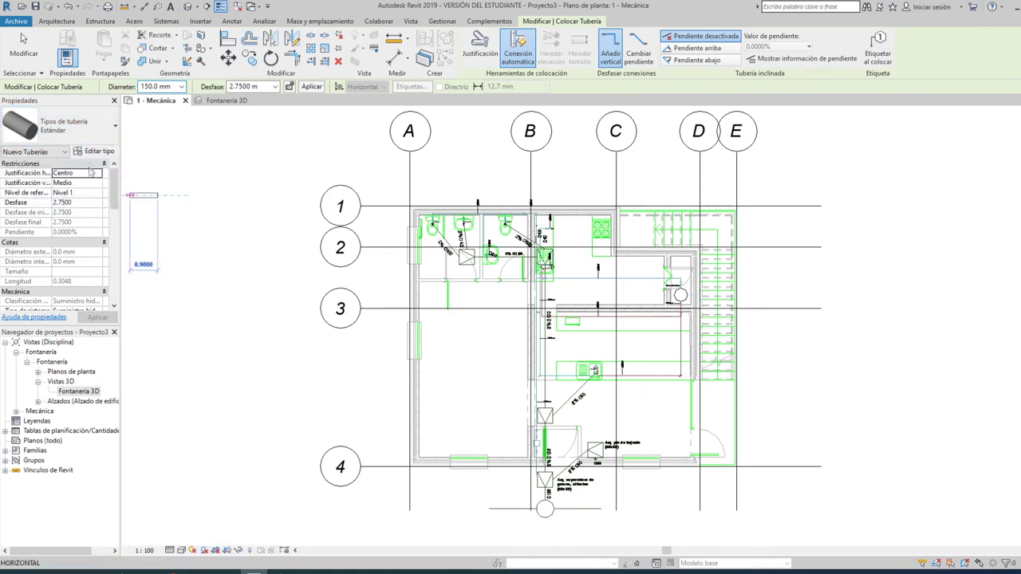
click(158, 196)
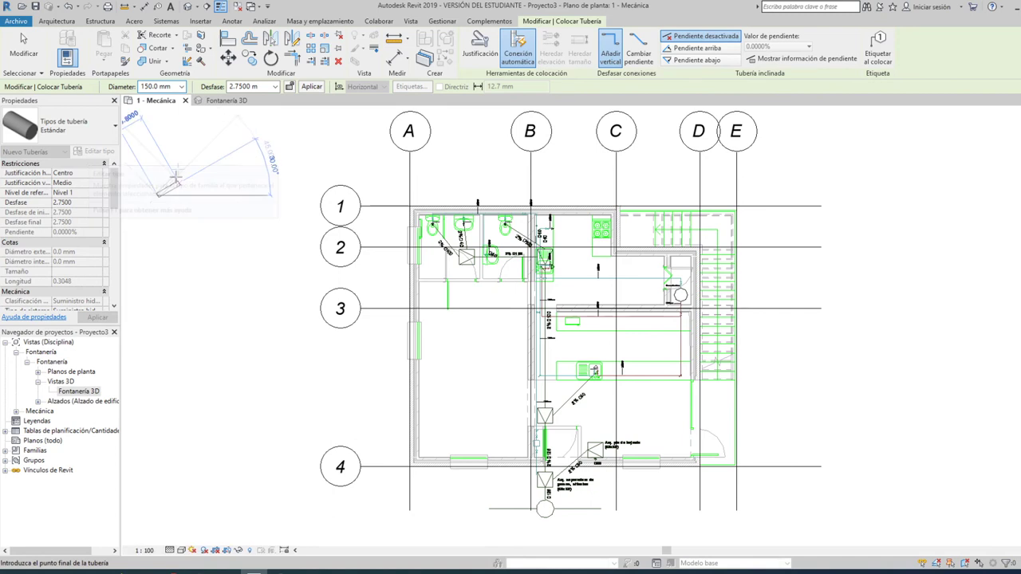
click(116, 156)
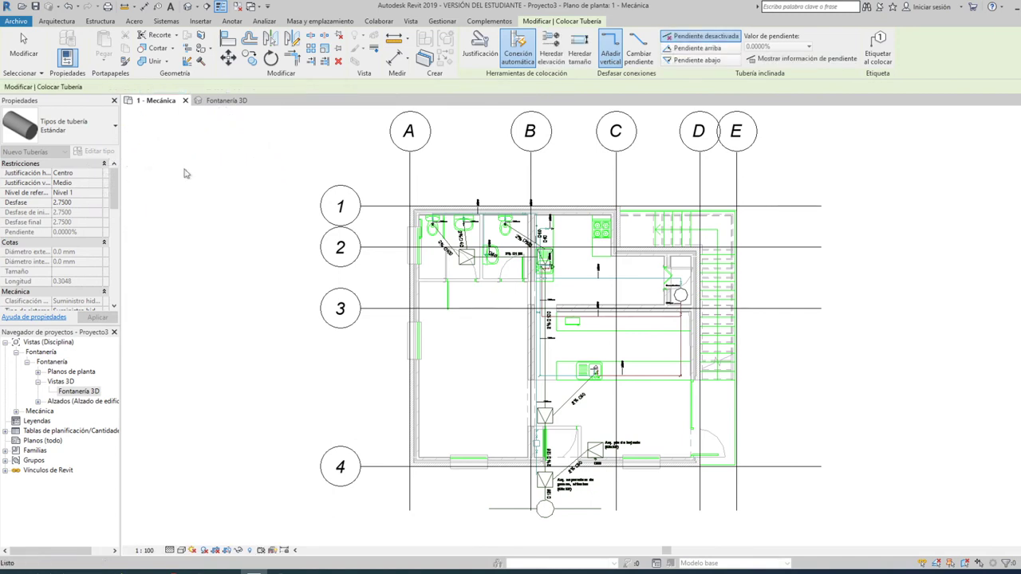
key(Escape)
key(Escape)
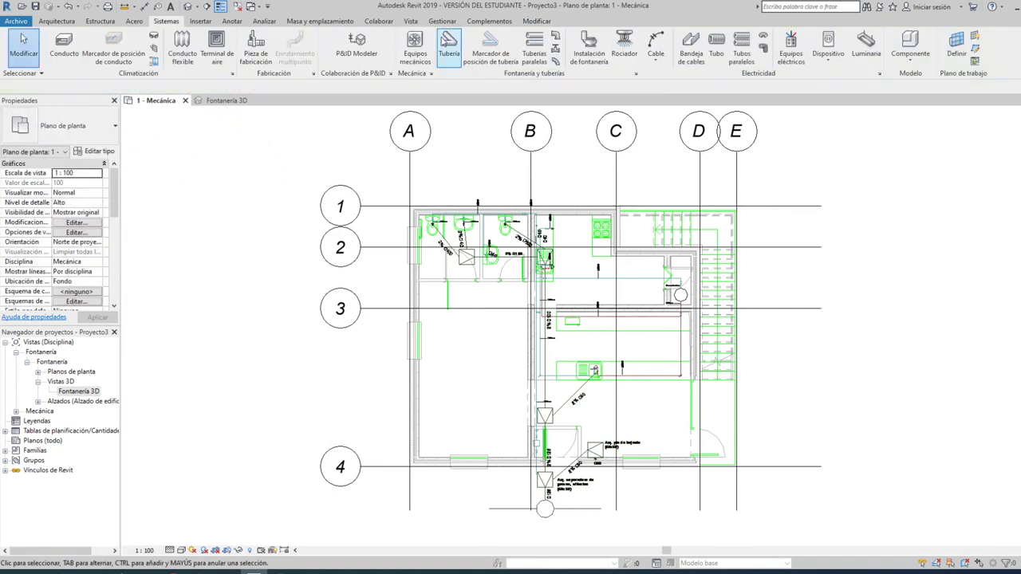
click(449, 48)
click(100, 153)
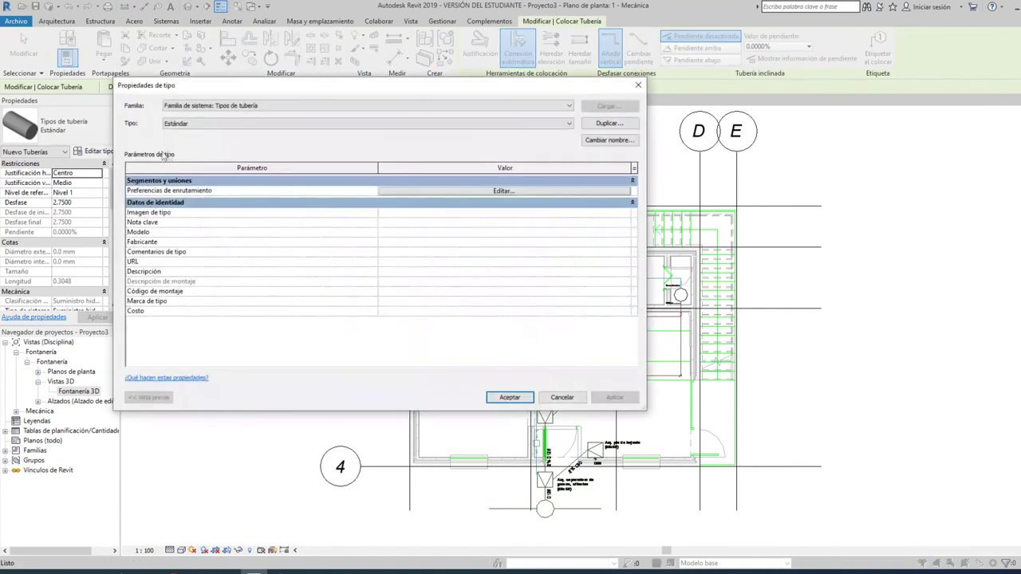
click(478, 190)
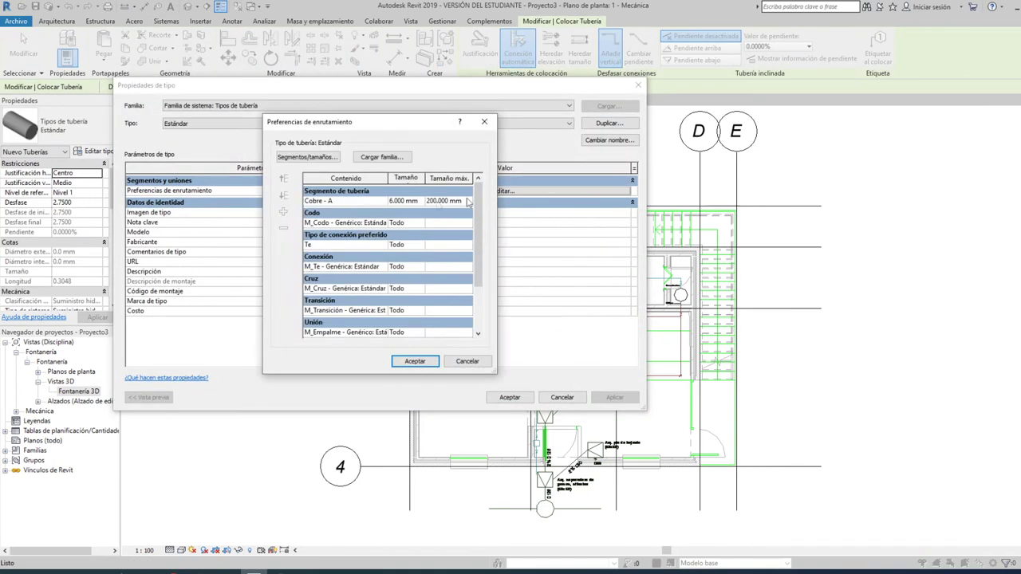
click(365, 201)
click(382, 201)
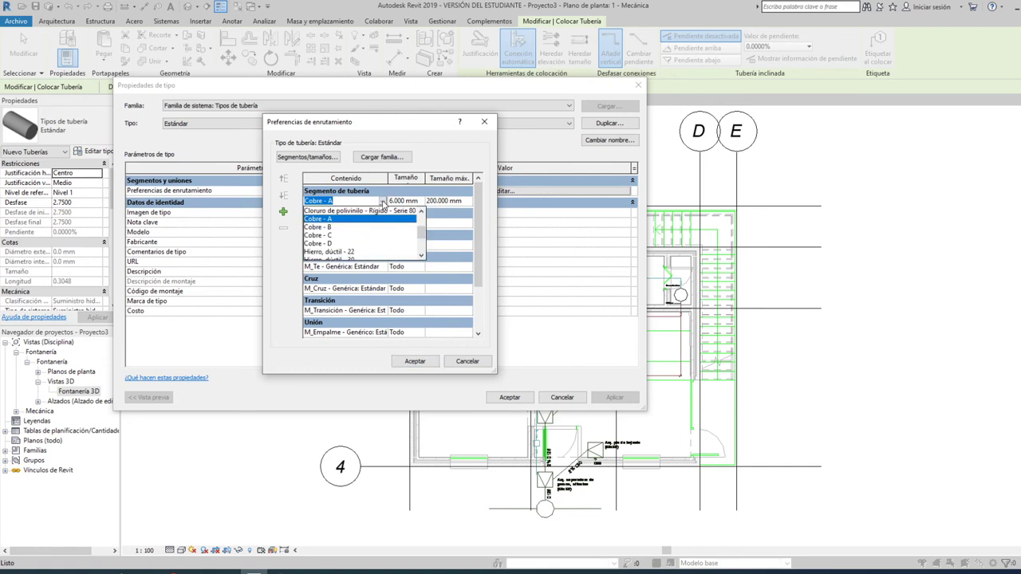
scroll(348, 243, down, 2)
scroll(335, 240, up, 4)
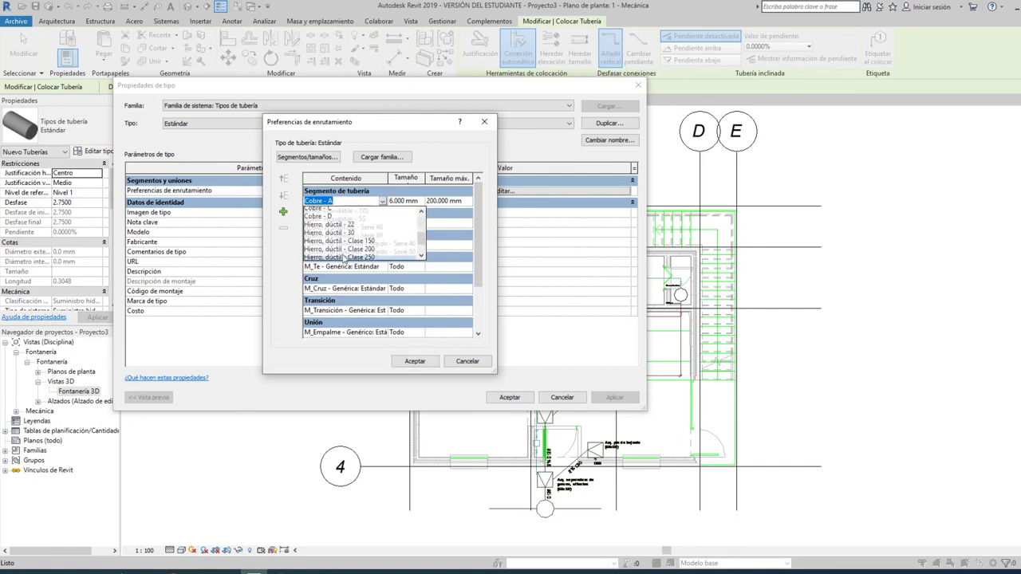
click(467, 363)
key(Escape)
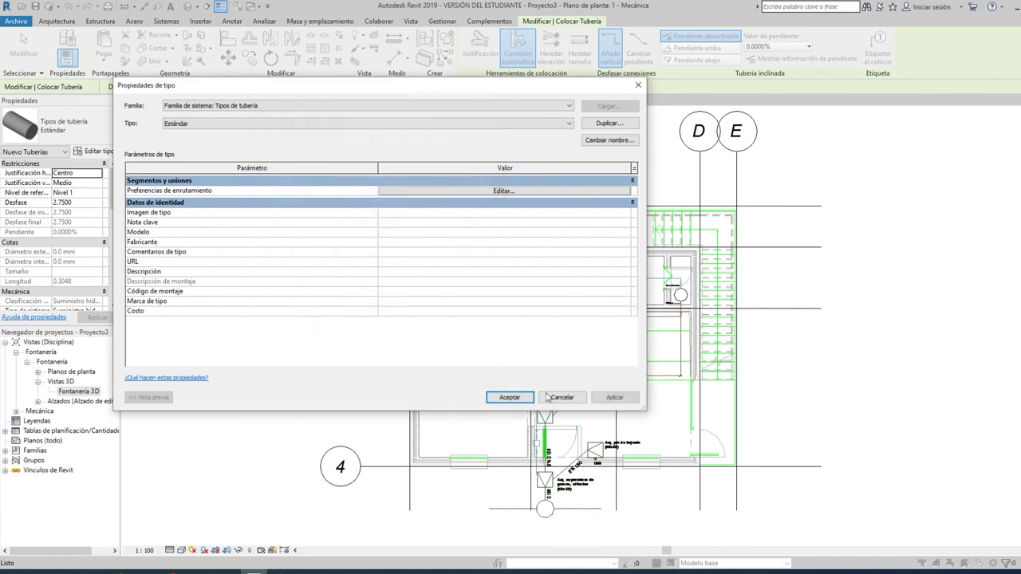
click(559, 398)
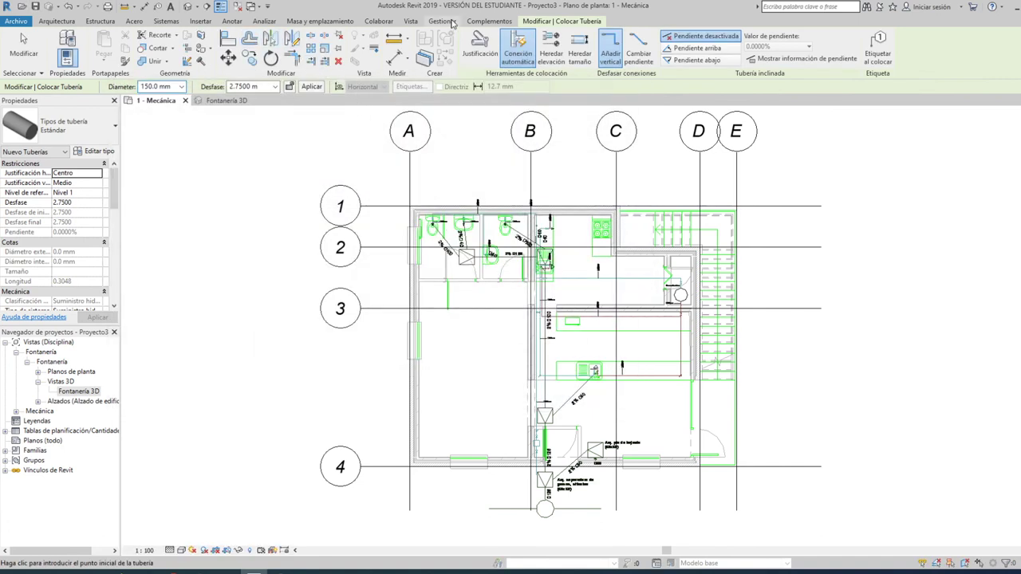
Step: Open Configuración mecánica, check the existing pipe segments list, and close it unchanged
click(440, 21)
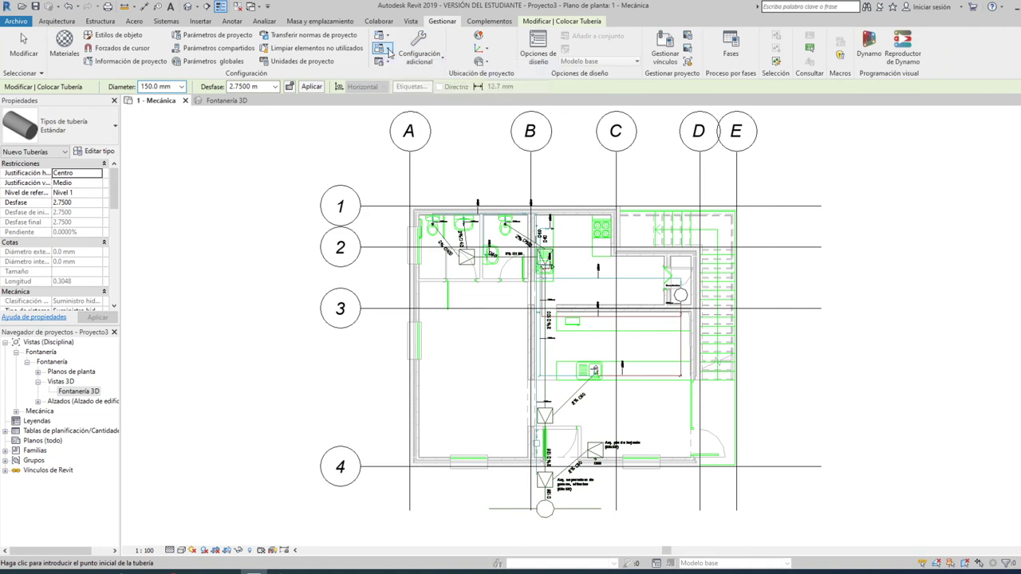
click(386, 50)
click(403, 70)
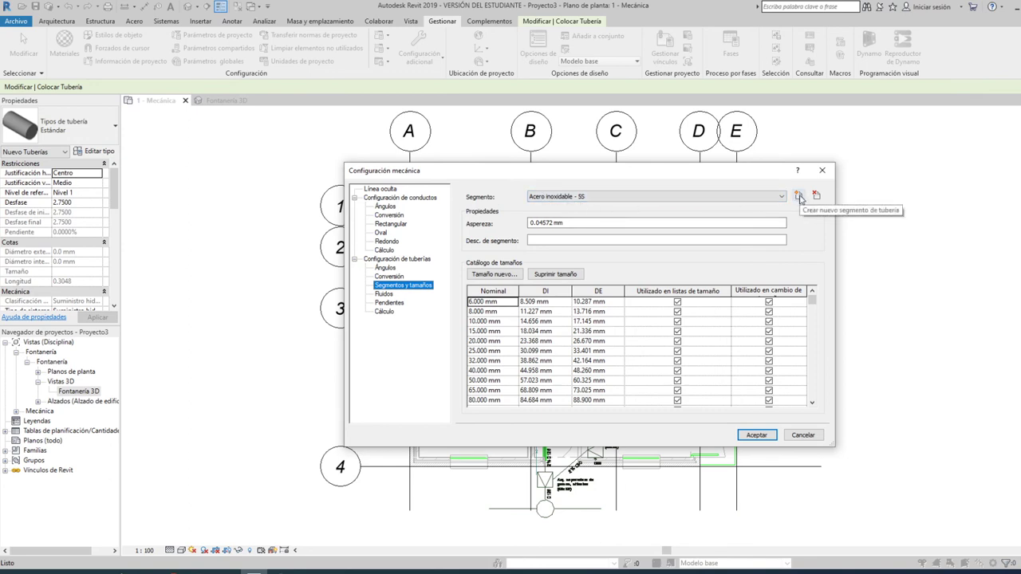
click(781, 198)
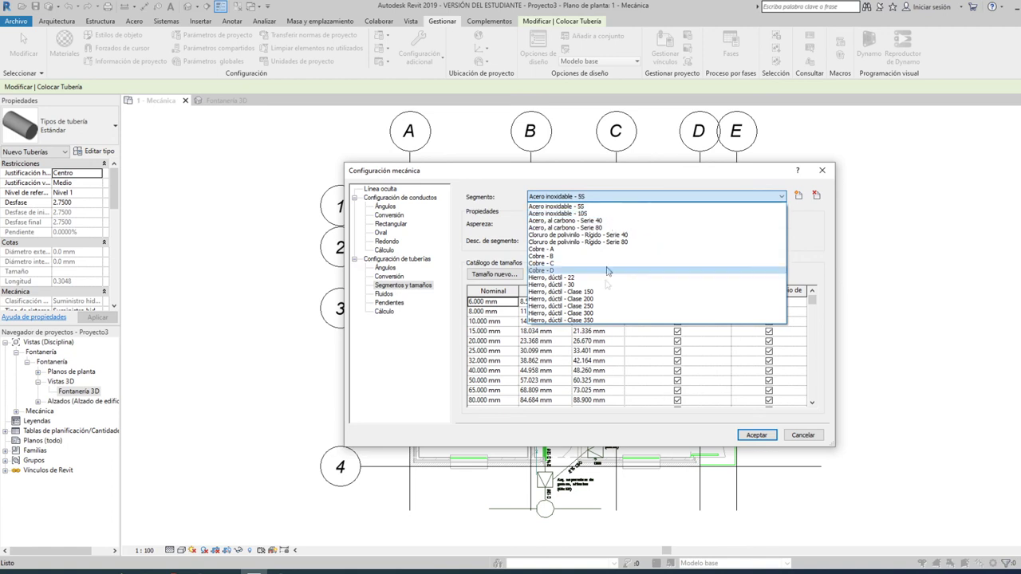
click(734, 181)
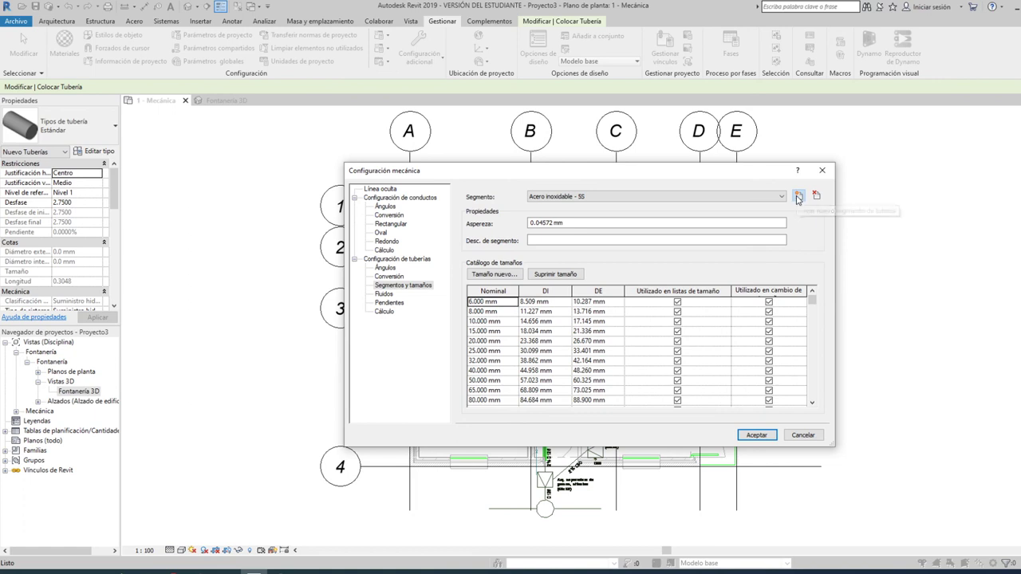
click(822, 170)
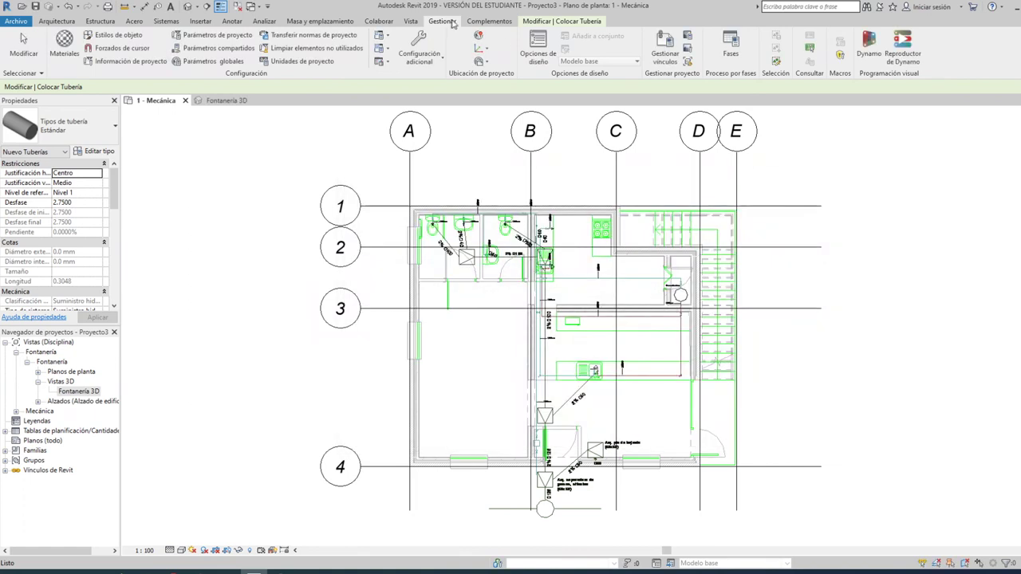
Step: Reopen Configuración mecánica and start a new pipe segment on Segmentos y tamaños
click(382, 49)
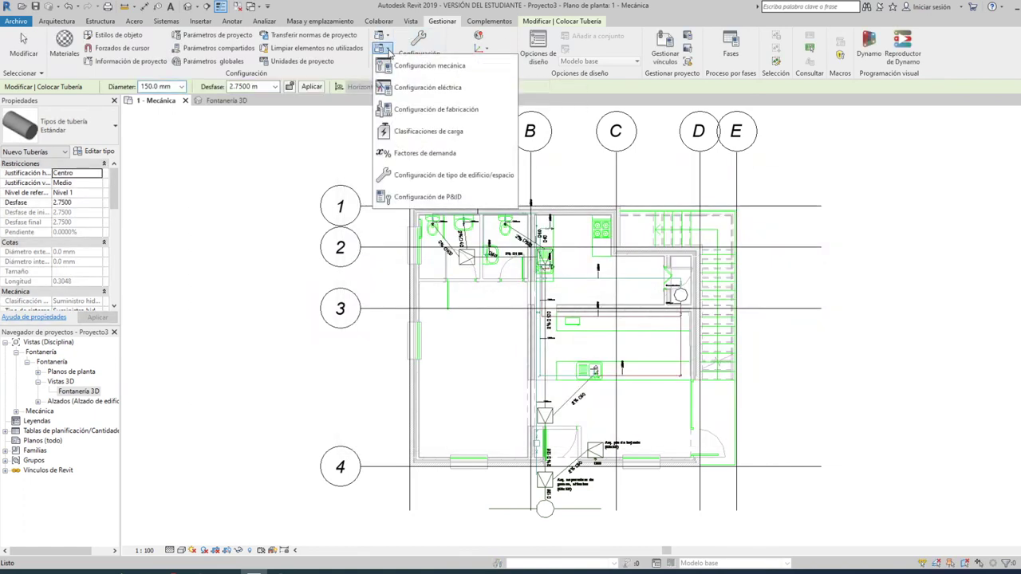
click(423, 67)
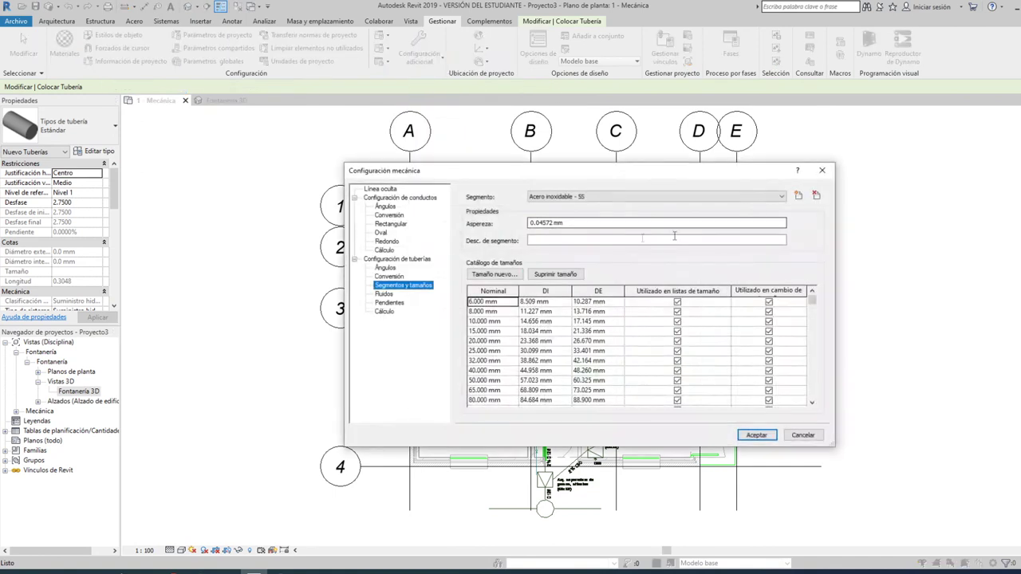
click(797, 195)
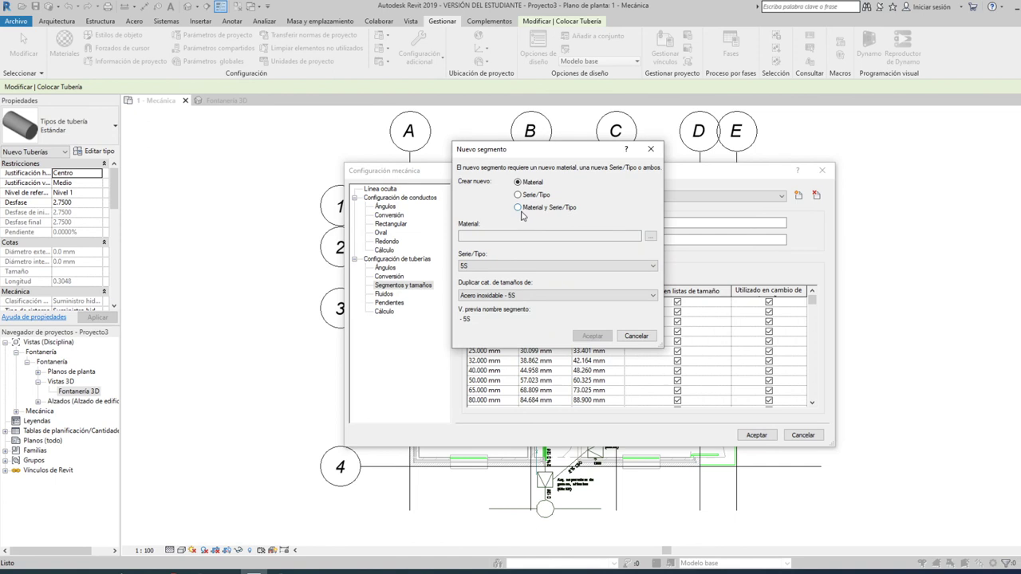
Step: Define the new pipe segment with PEX material, series PEX, and sizes from Cloruro de polivinilo - Rígido - Serie 40
click(518, 208)
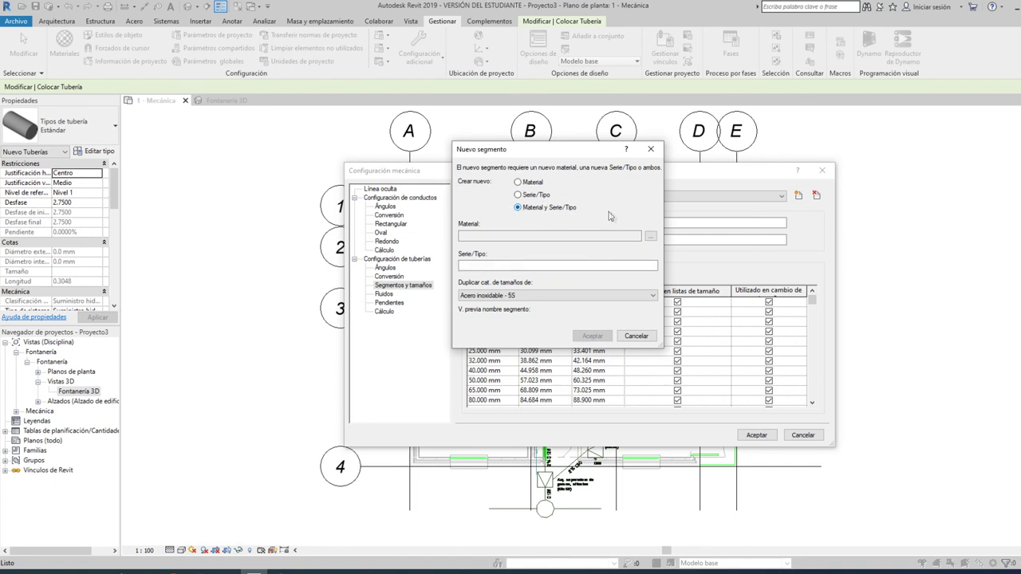
click(651, 238)
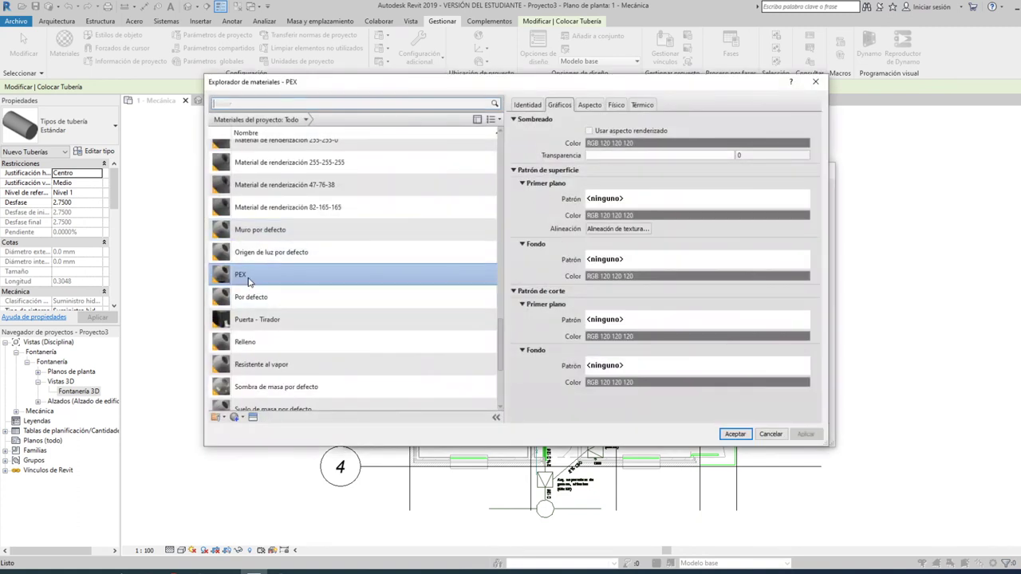
click(734, 433)
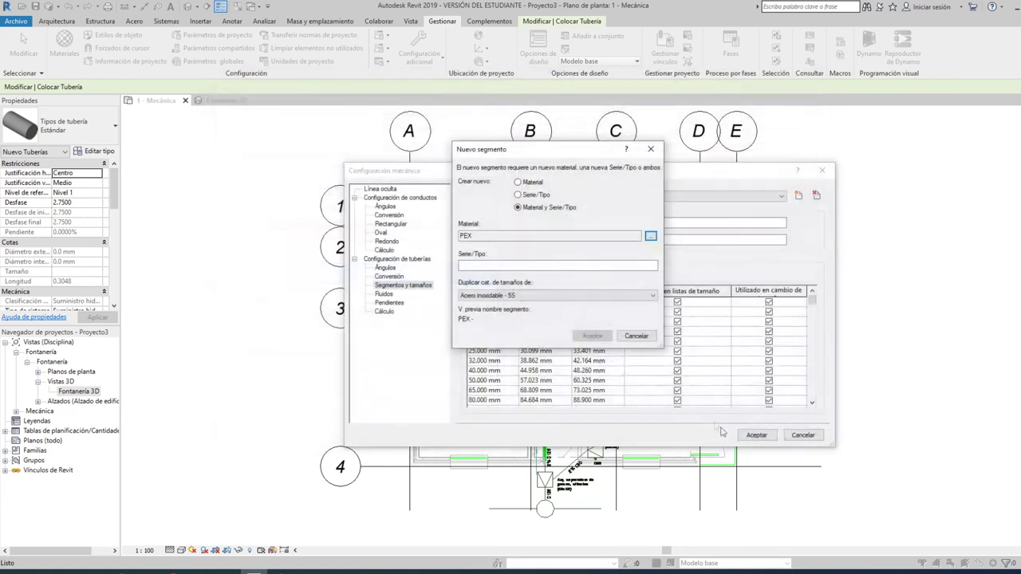
click(484, 264)
text(PEX)
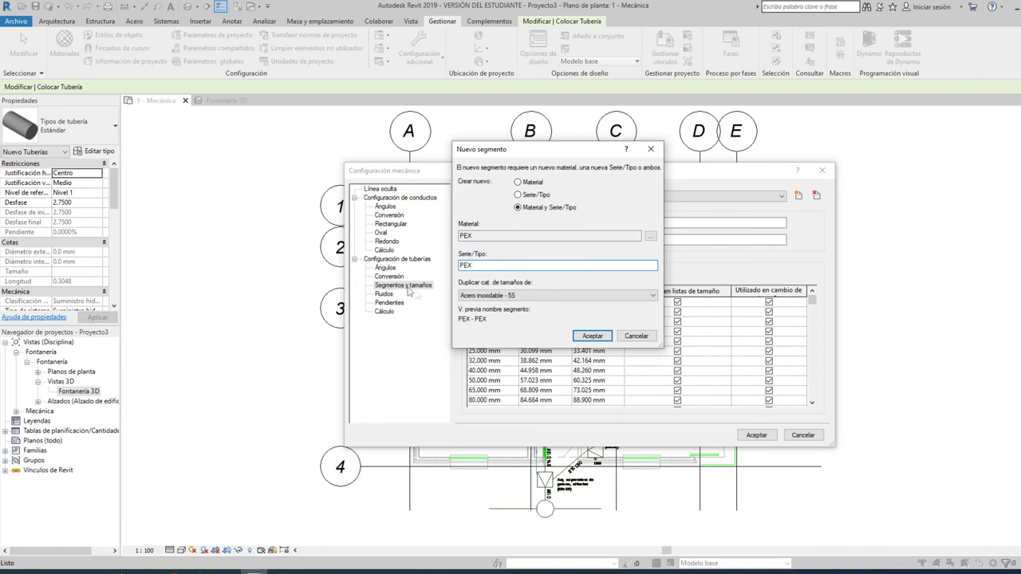
click(555, 296)
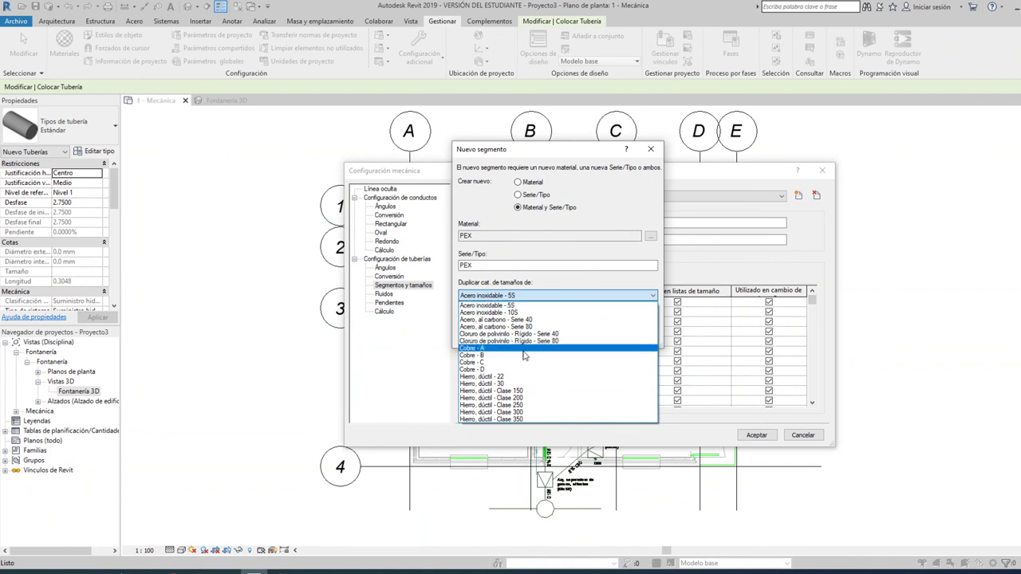
click(583, 157)
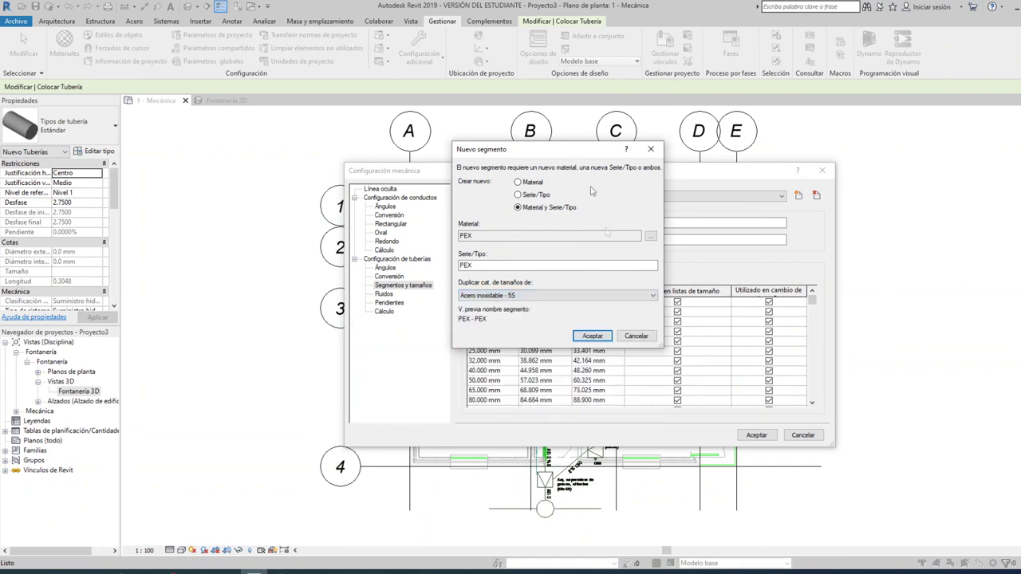
click(541, 296)
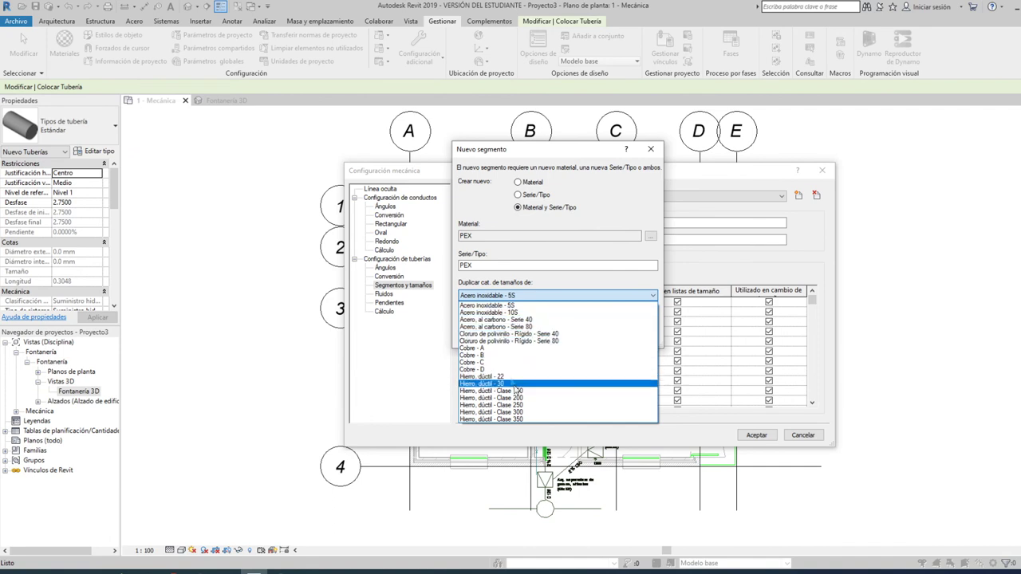
click(502, 333)
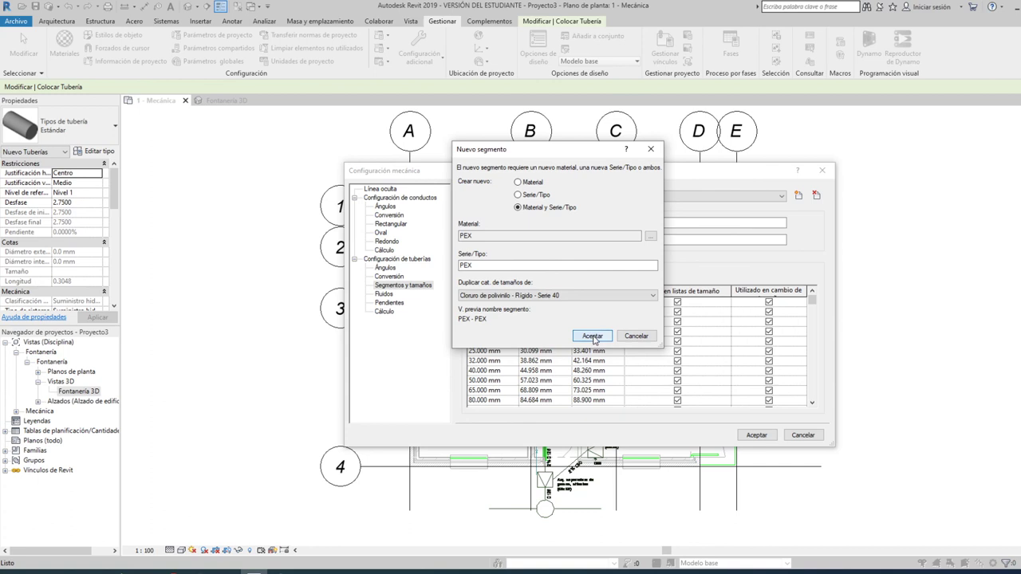
click(593, 336)
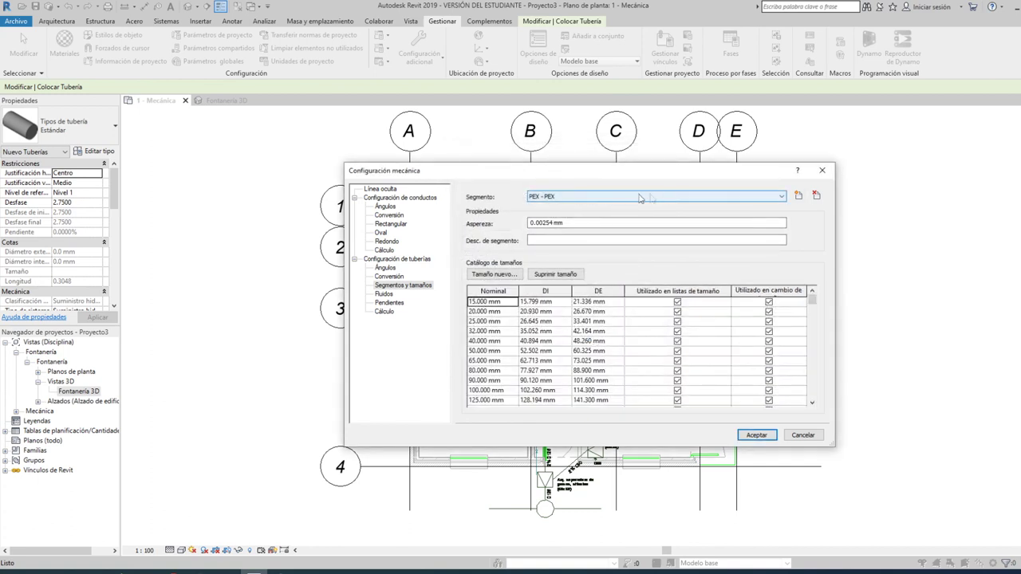
Step: Duplicate the Estándar pipe type as a new type named PEX
click(760, 435)
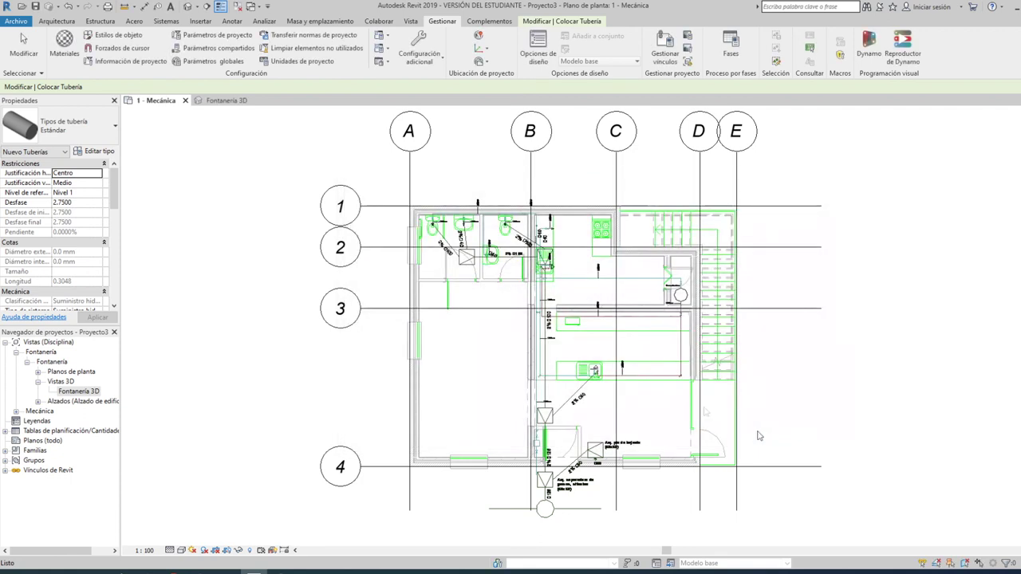
click(96, 152)
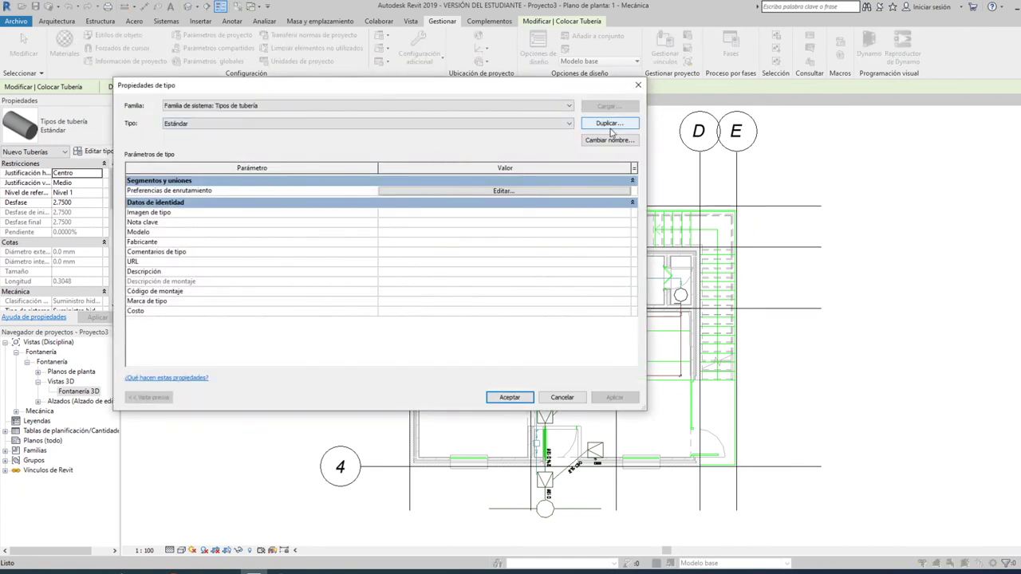
click(612, 124)
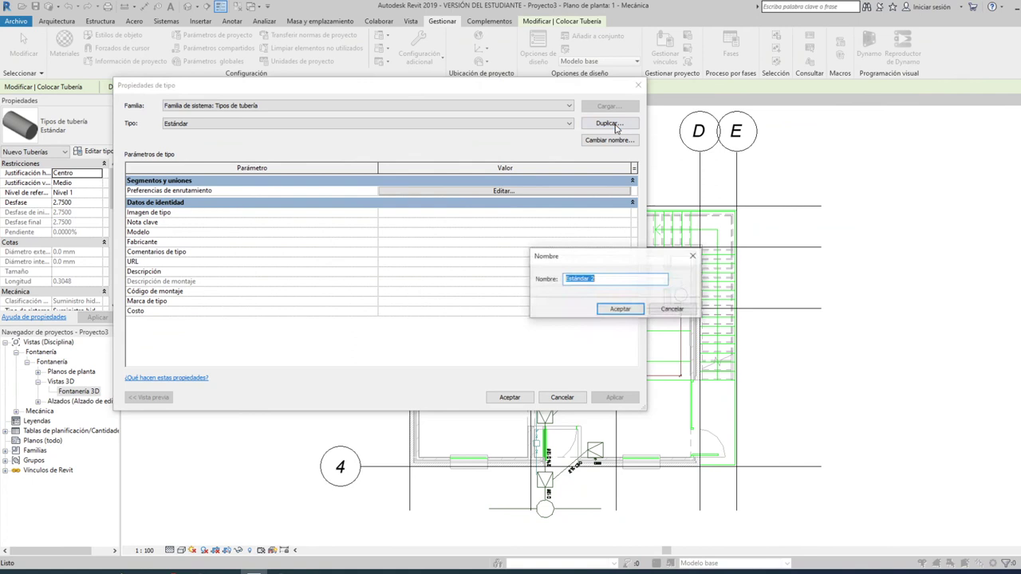
text(PEX)
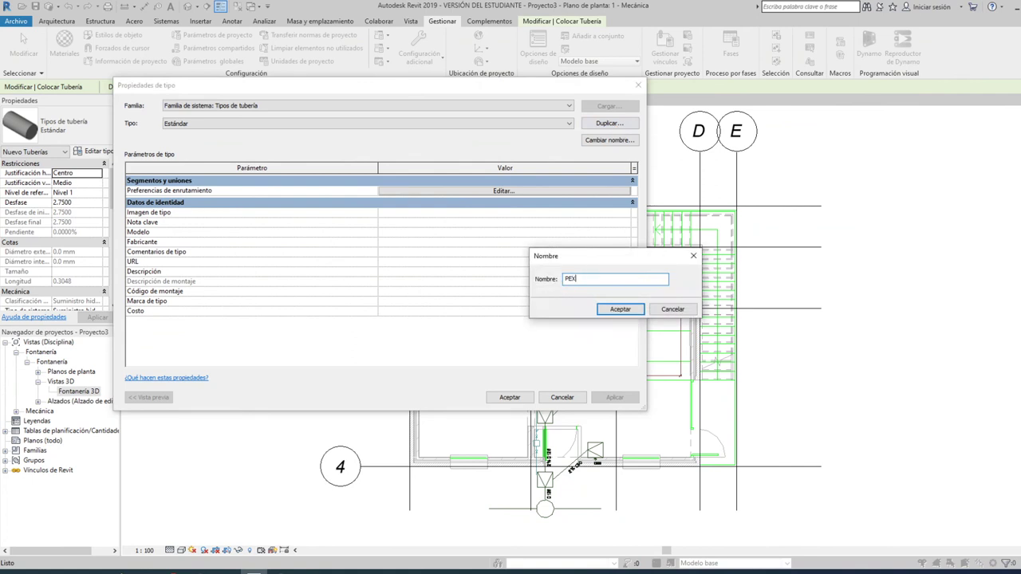
click(622, 309)
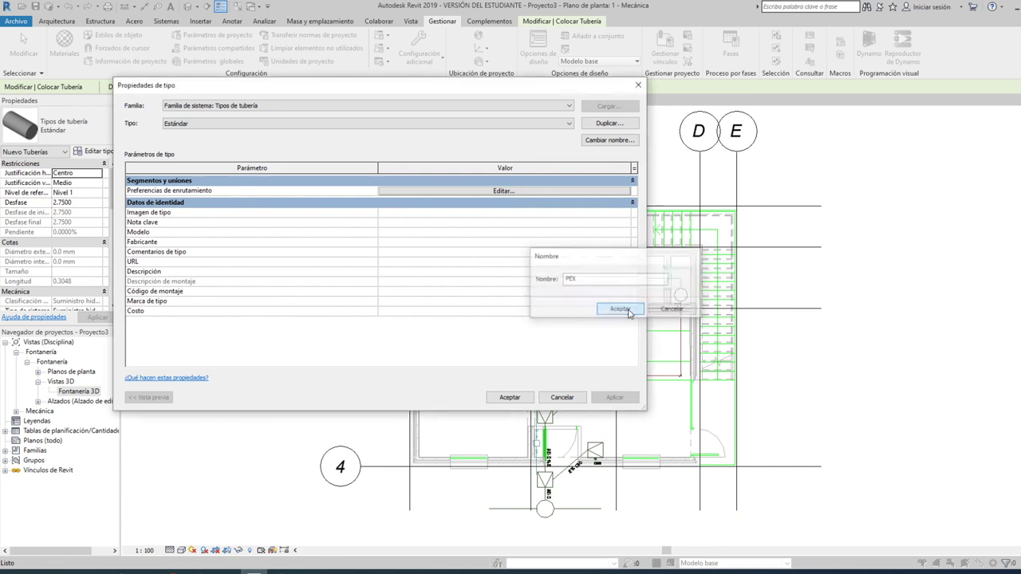
Step: Set the PEX type's routing preferences to use the PEX - PEX pipe segment
click(483, 192)
click(373, 201)
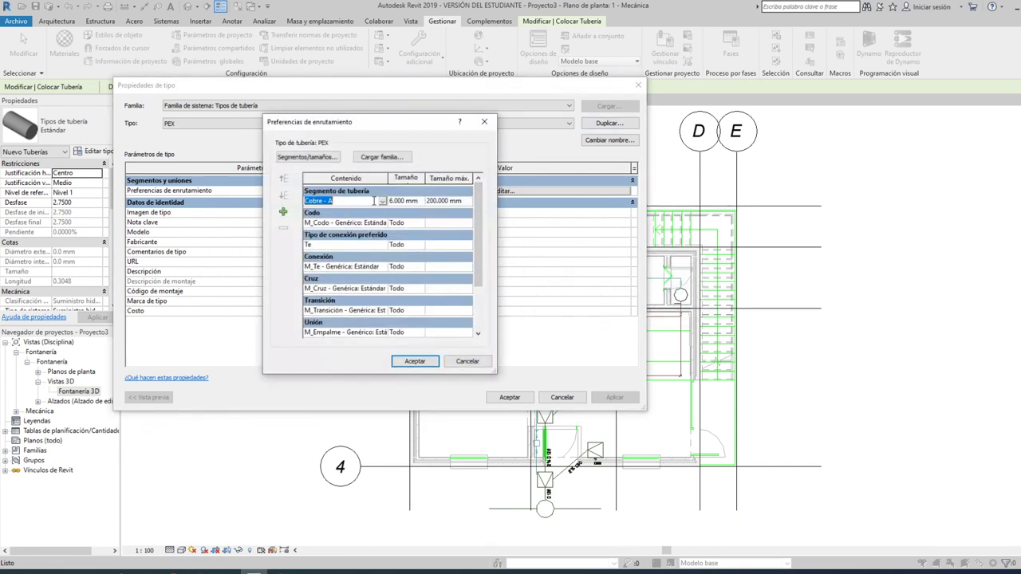
click(382, 201)
scroll(361, 236, up, 2)
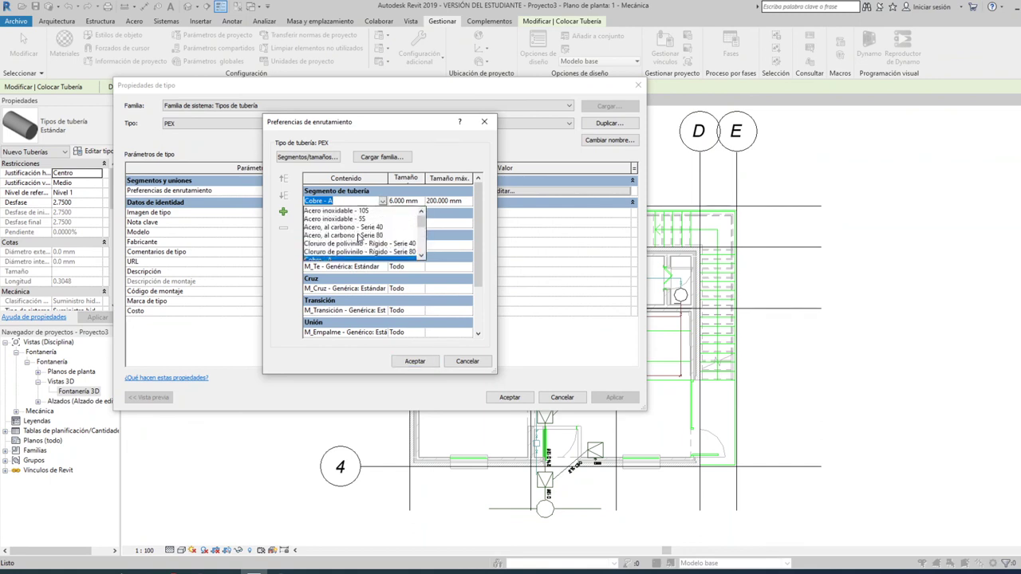
scroll(359, 237, down, 3)
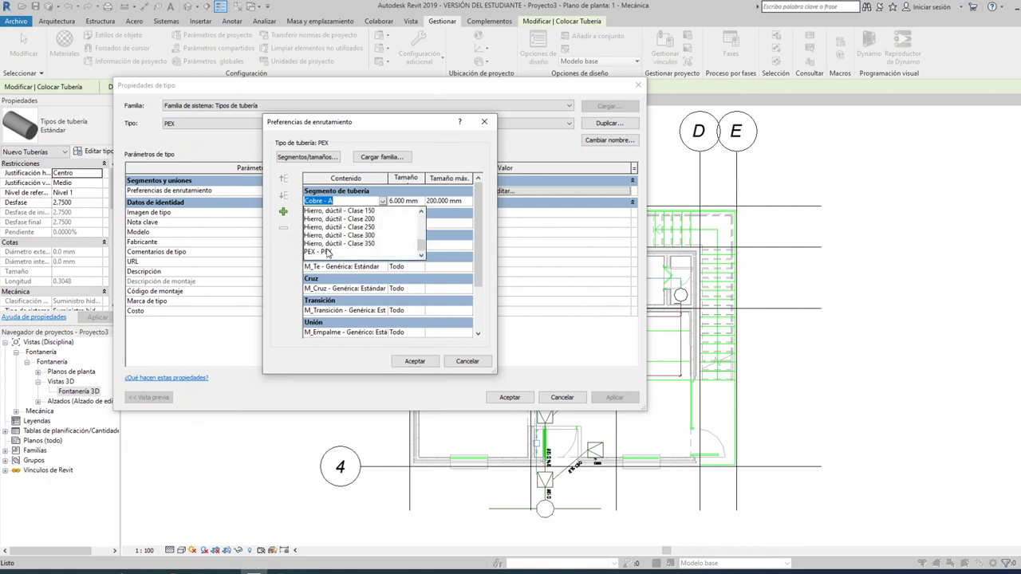
click(327, 252)
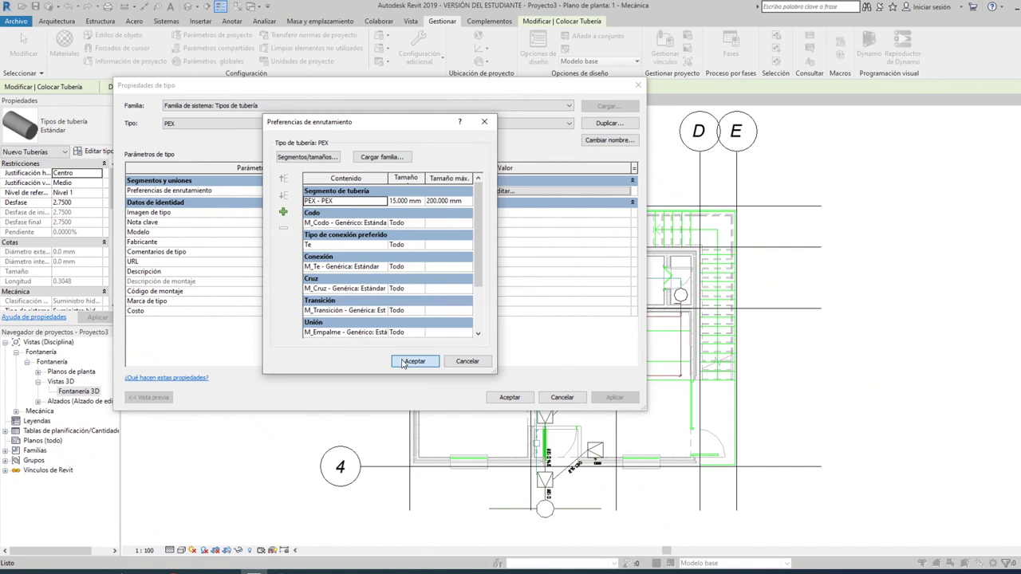
click(413, 362)
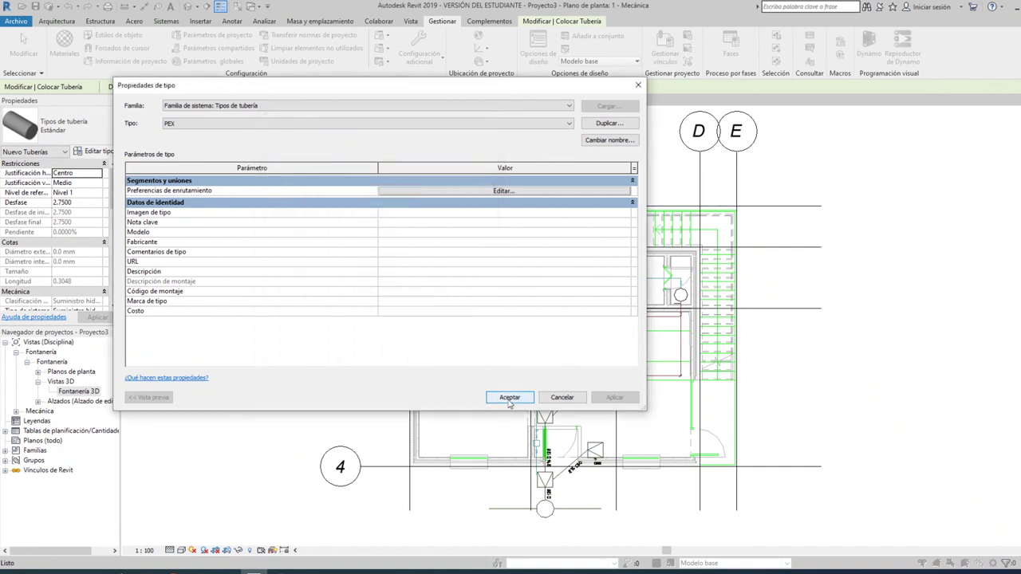
click(509, 397)
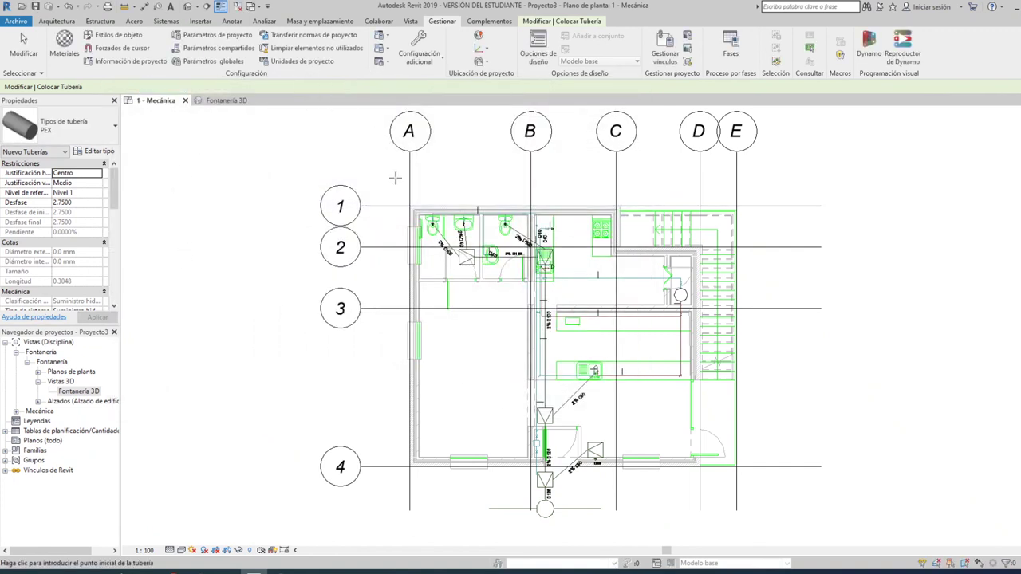